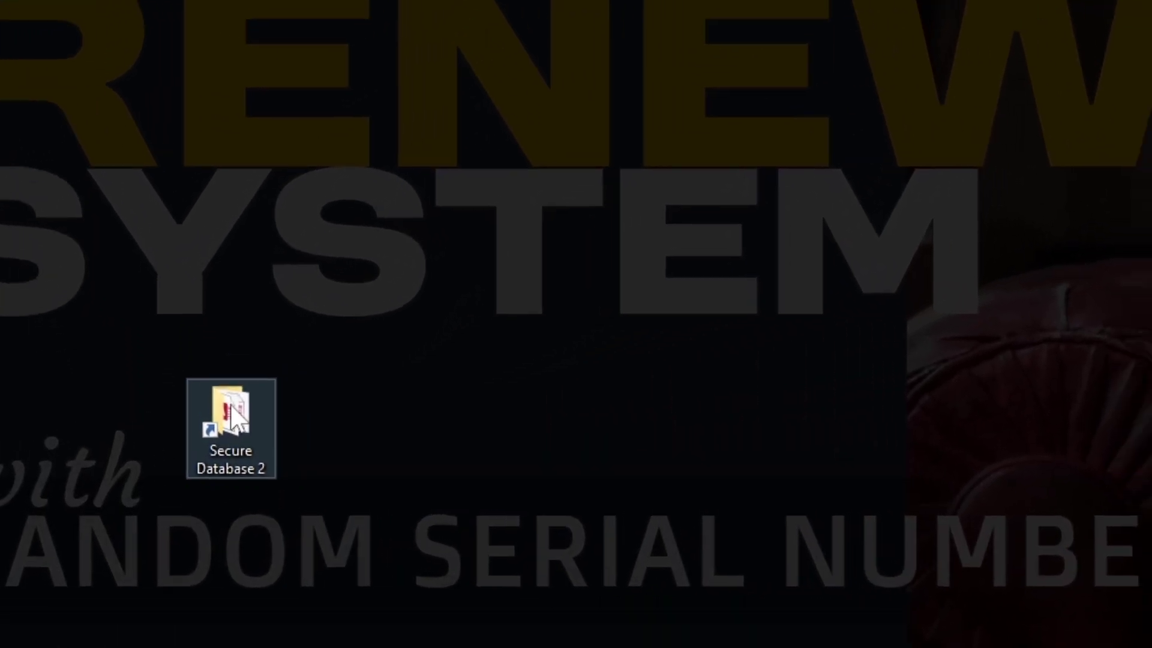
# Open Secure Project A - Trial from the Secure Database 2 folder and attempt to sign in
pyautogui.doubleClick(231, 419)
pyautogui.click(489, 160)
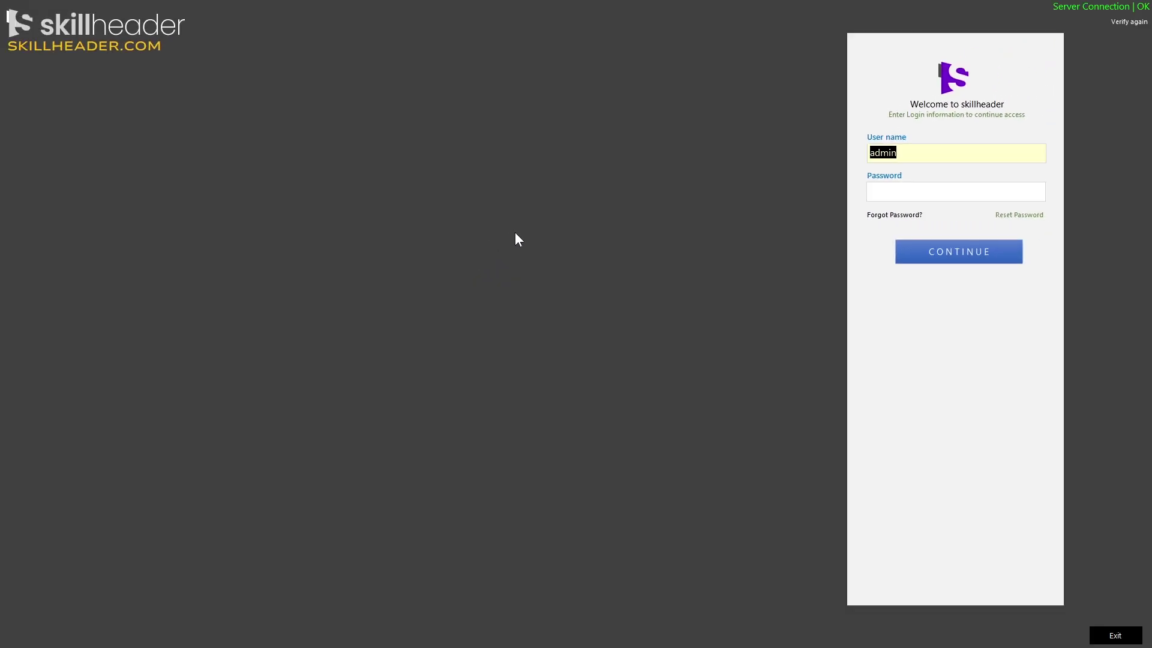
pyautogui.click(899, 192)
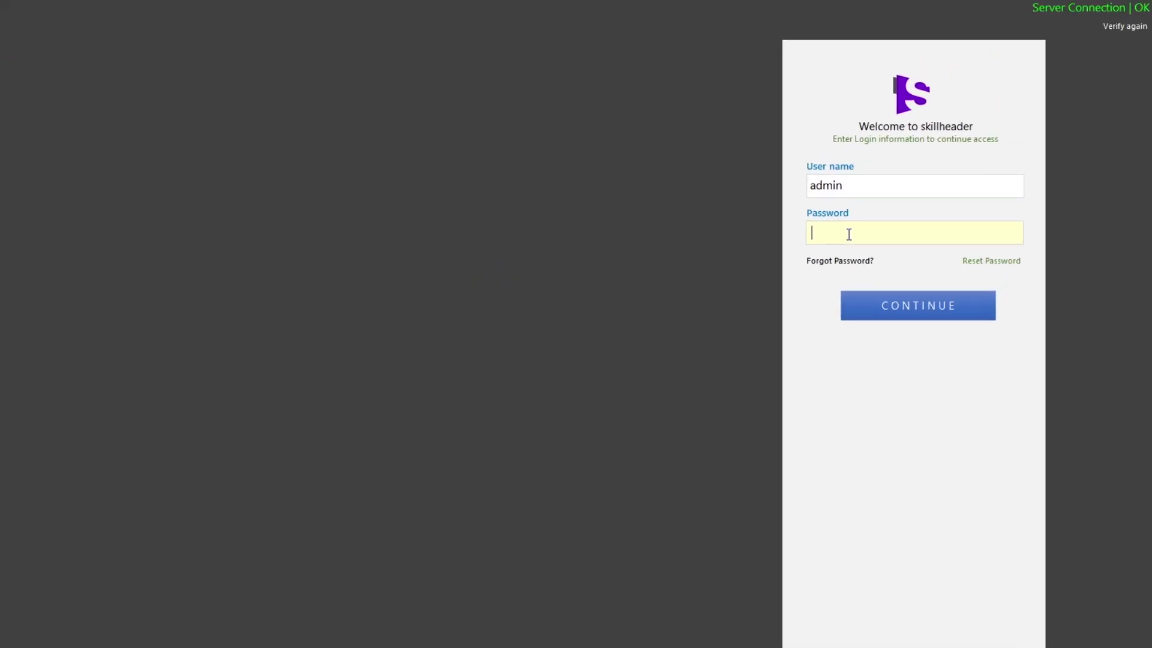
pyautogui.write('**')
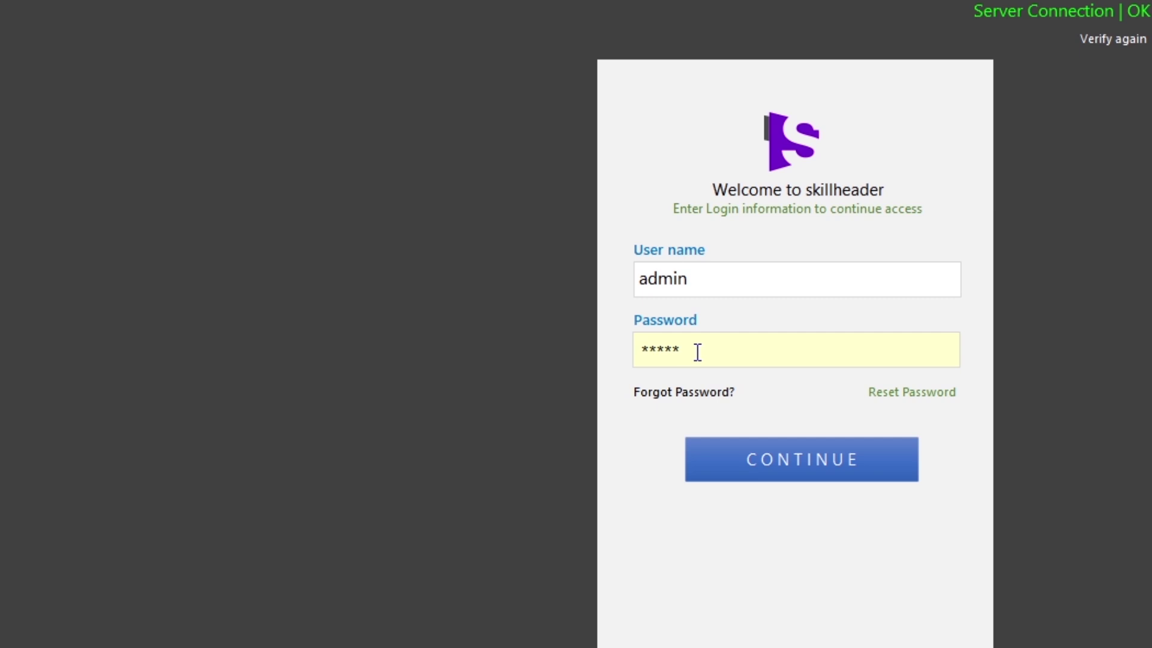
pyautogui.click(754, 458)
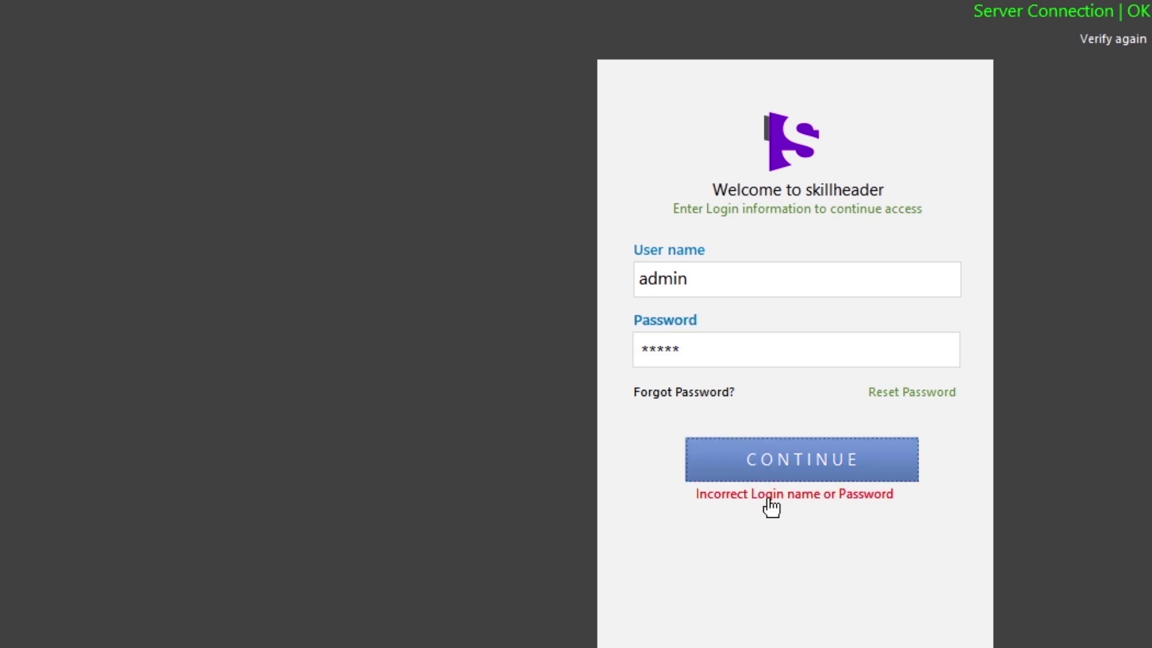
# Retype the password after the rejected attempt and sign in to the Main Form
pyautogui.click(712, 352)
pyautogui.write('***')
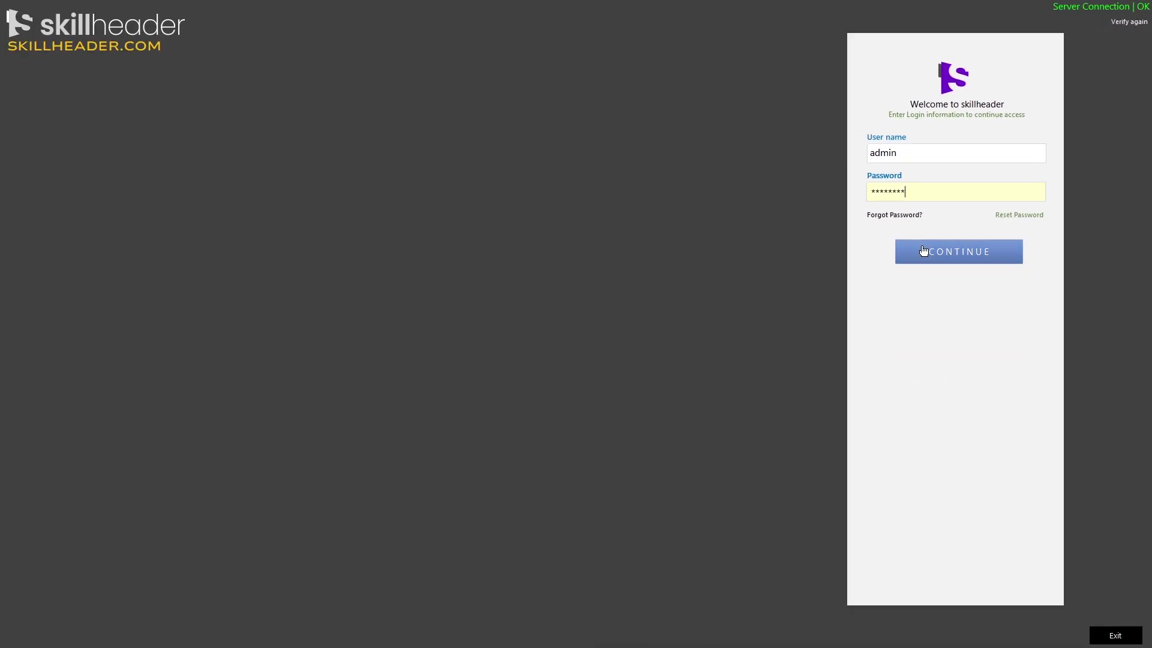
pyautogui.click(923, 250)
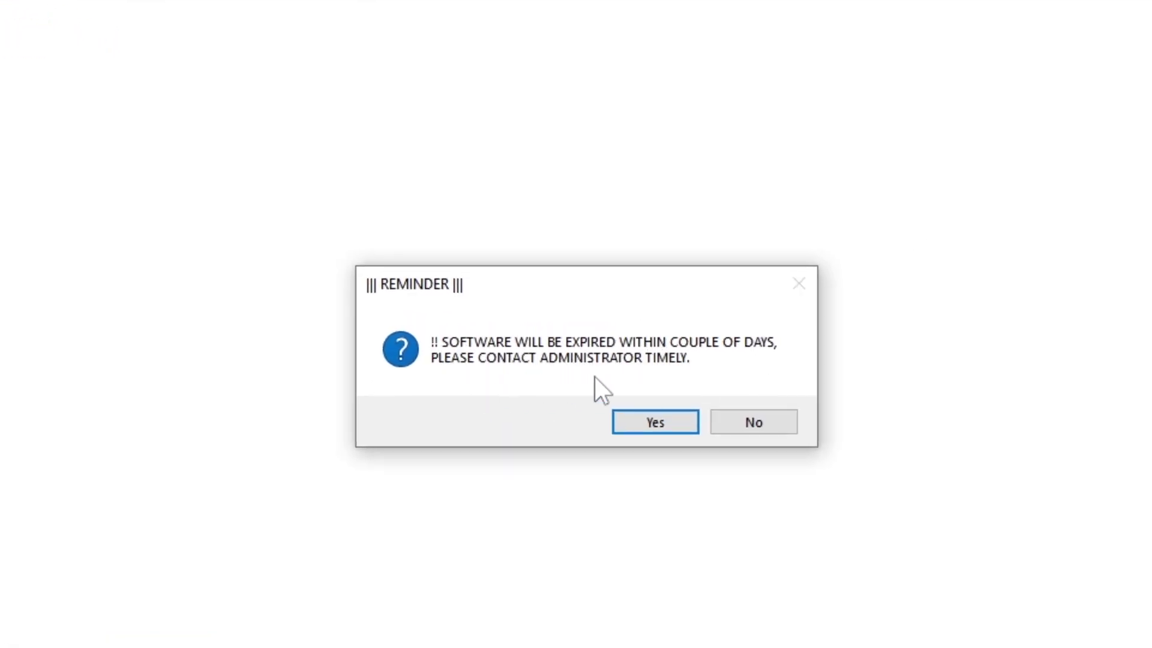
# Accept the reminder, reveal the activation code, and submit the serial number for a 1-year subscription
pyautogui.click(655, 423)
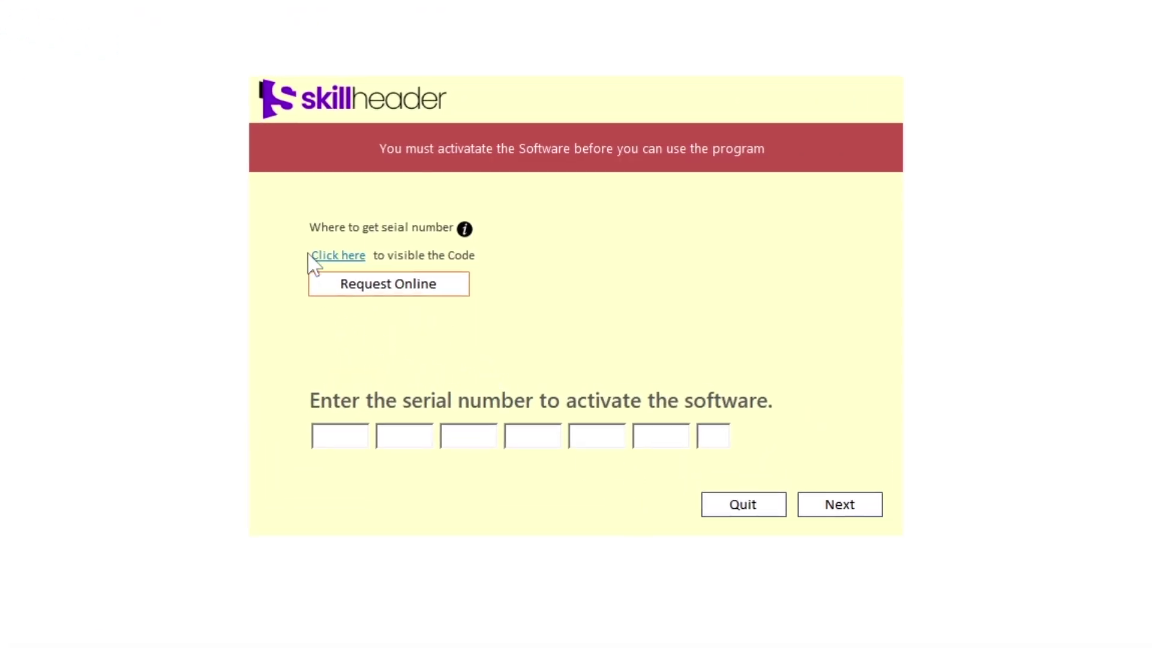
pyautogui.click(331, 257)
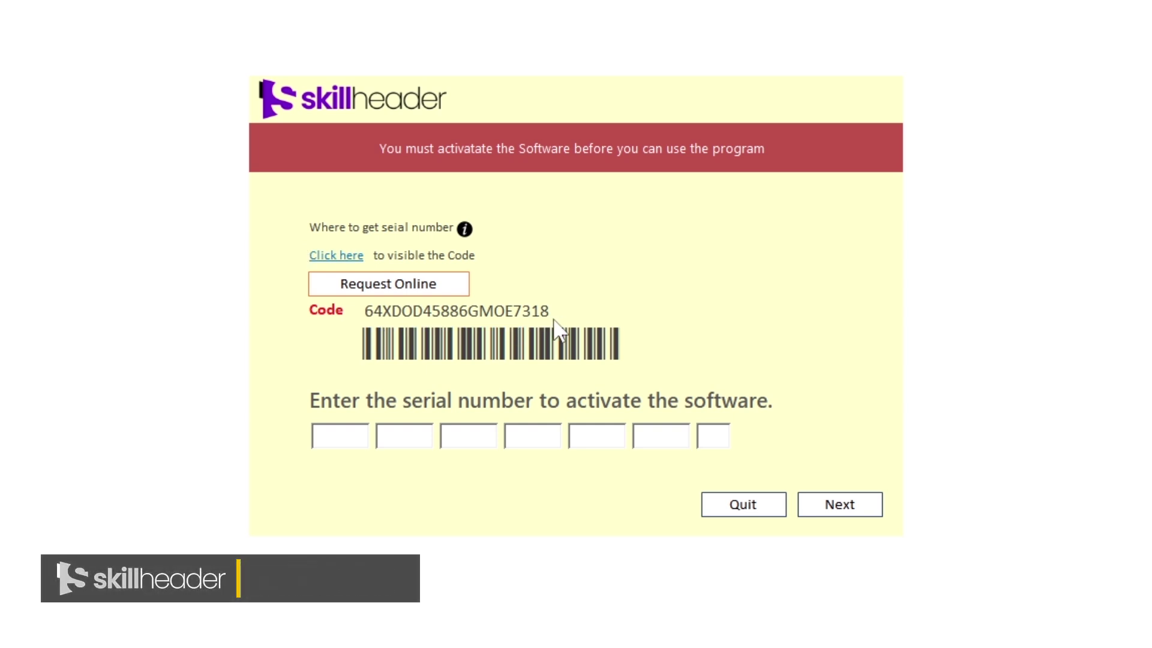
pyautogui.click(347, 434)
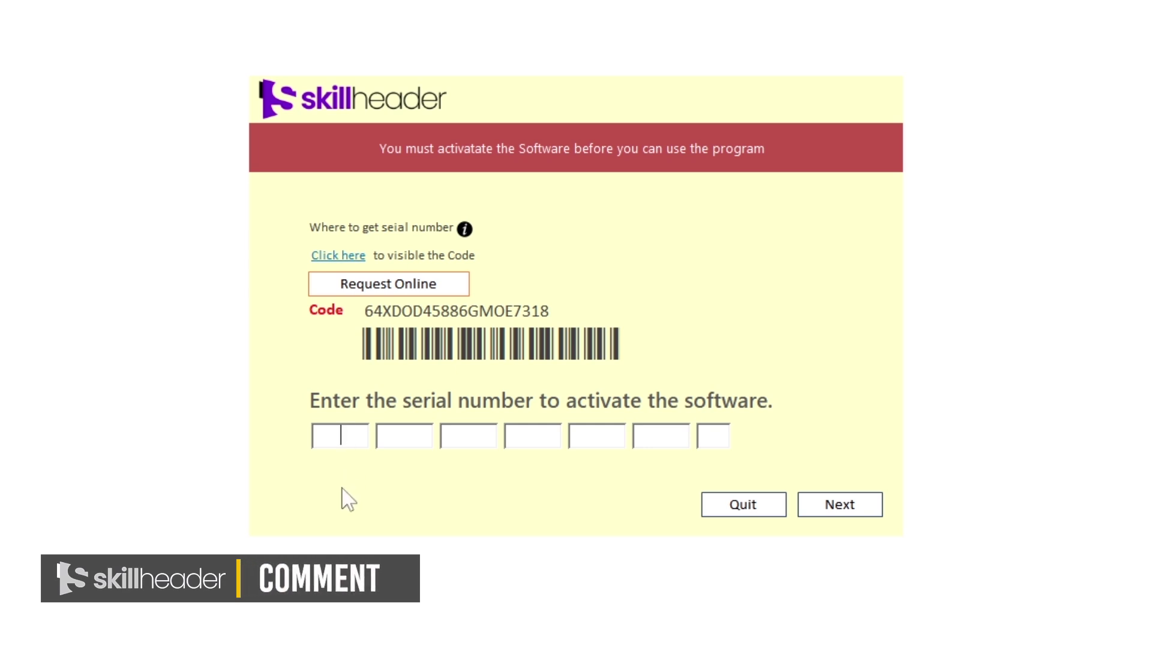
pyautogui.write('SKCT')
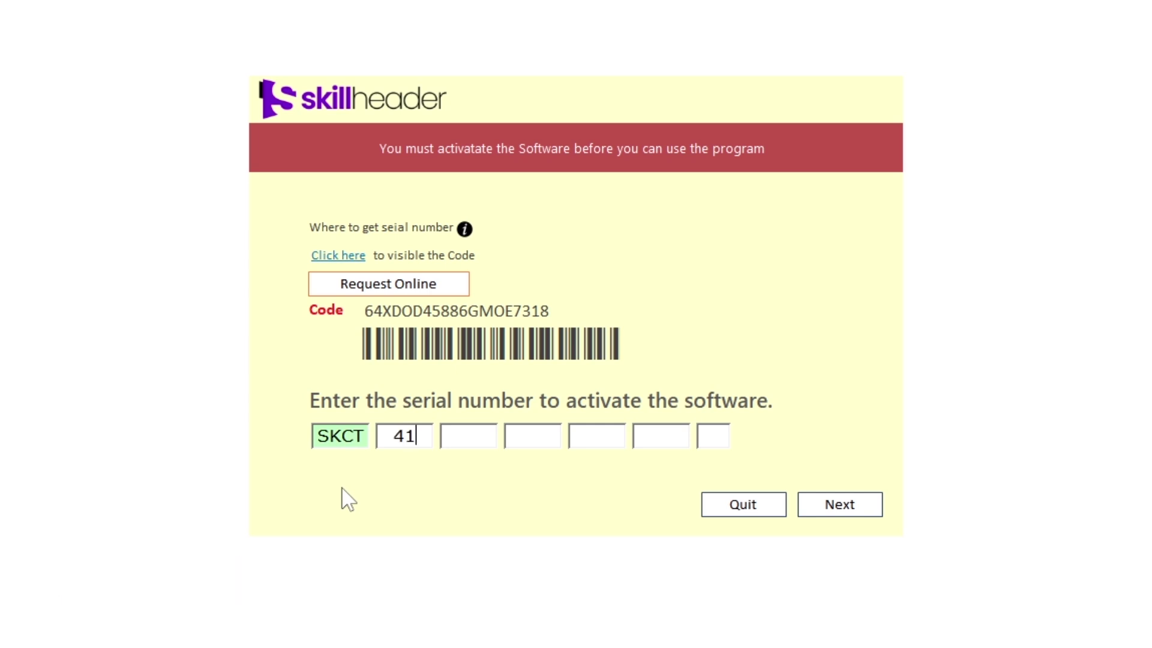
pyautogui.write('4177')
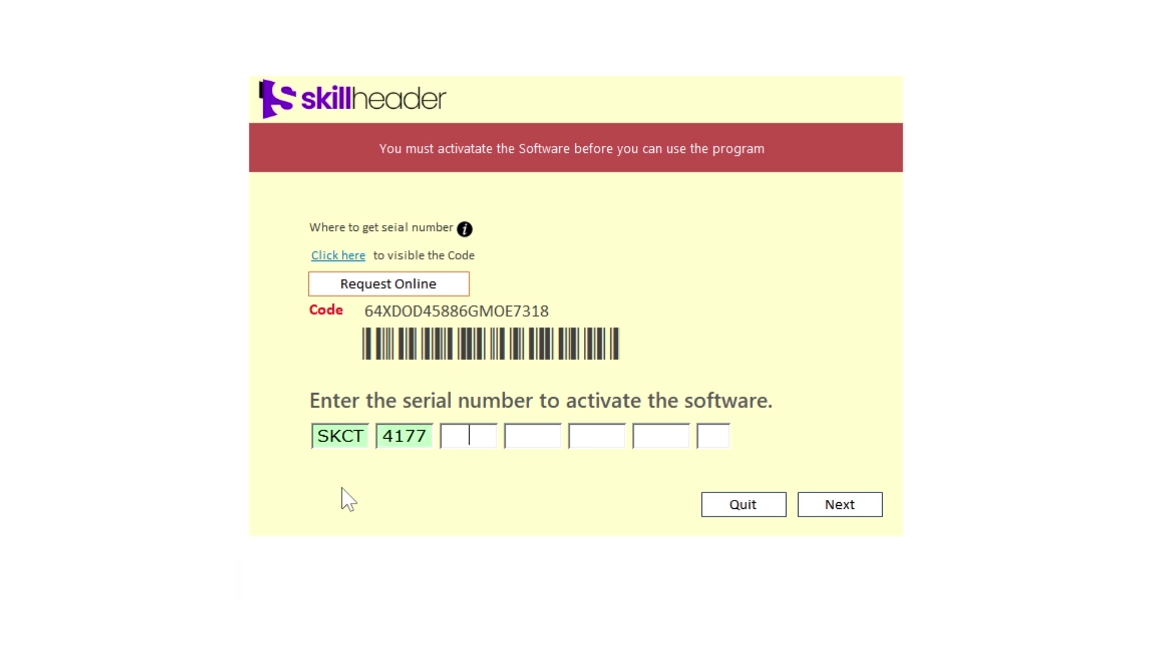
pyautogui.write('8828')
pyautogui.write('VU')
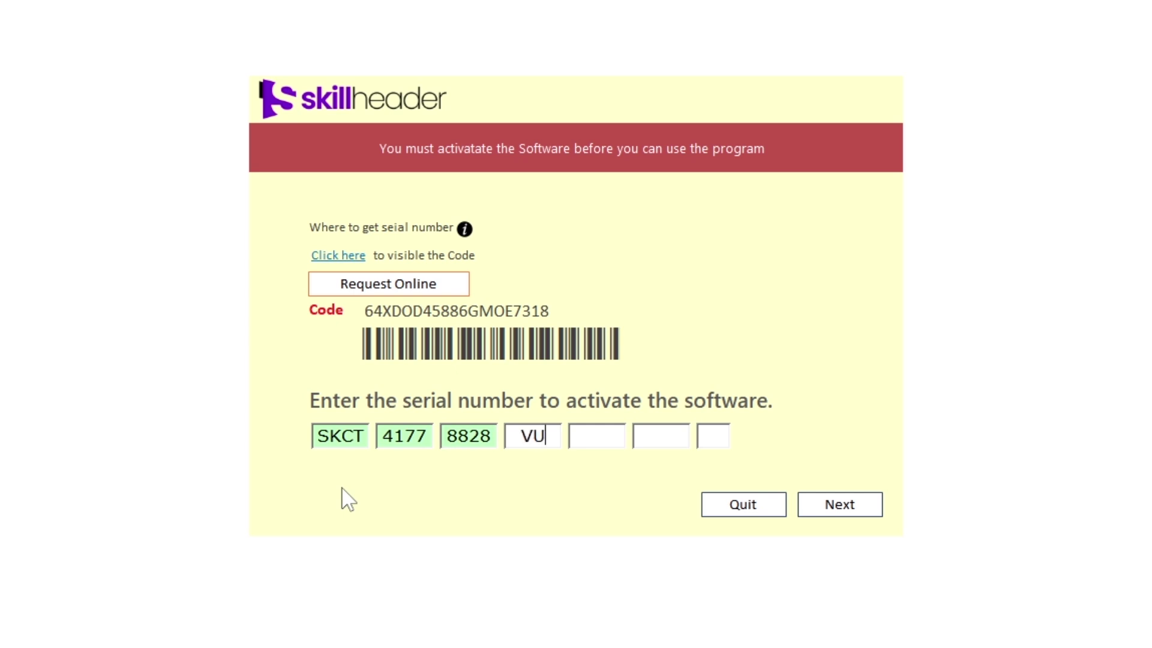
pyautogui.write('BU')
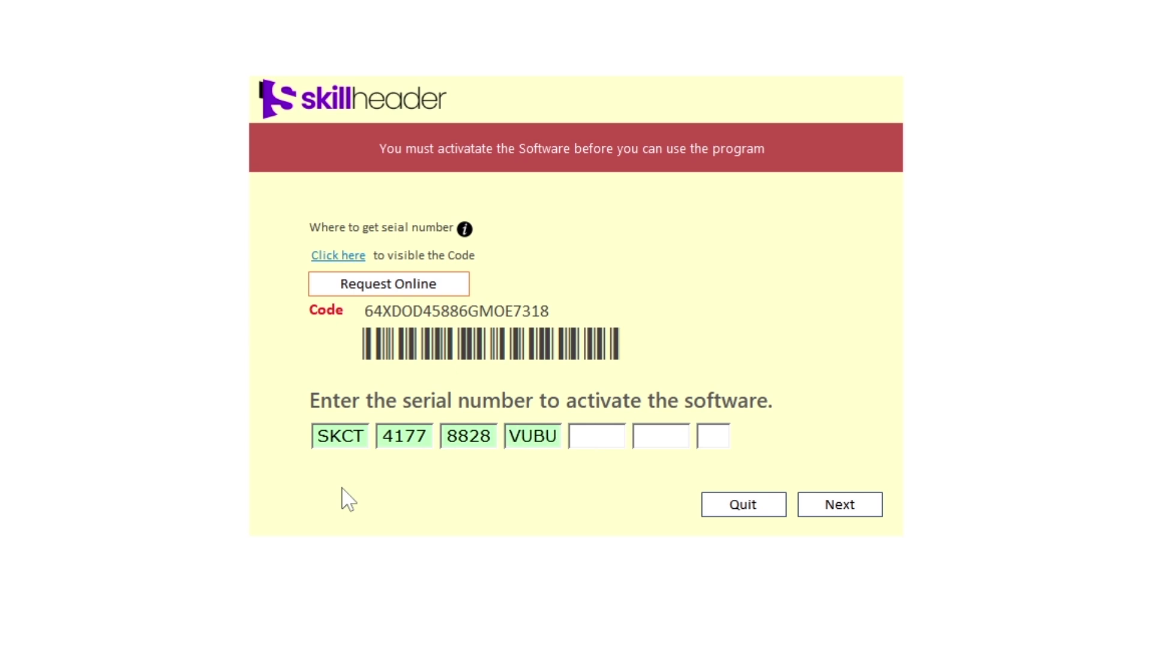
pyautogui.write('5311')
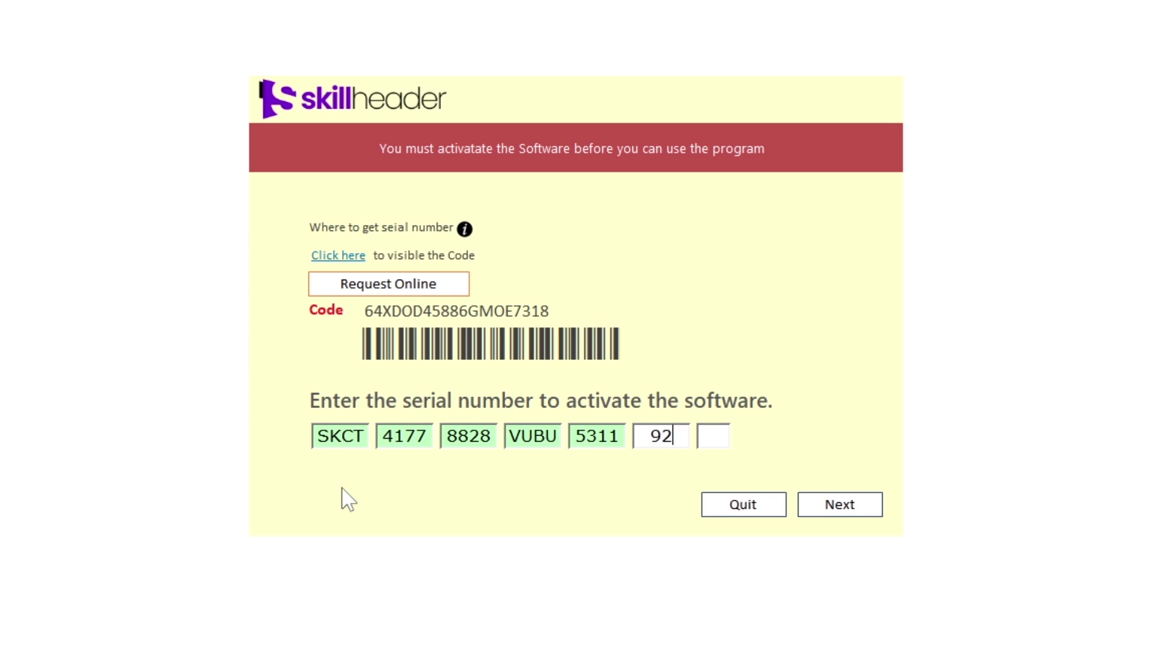
pyautogui.write('9209')
pyautogui.write('5')
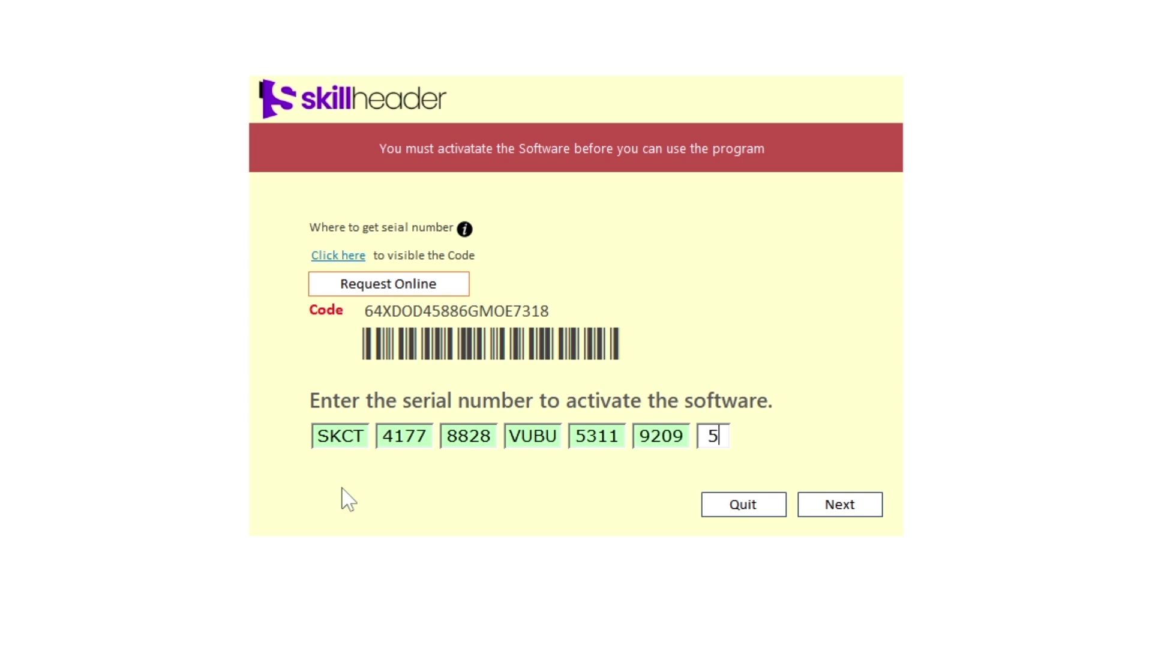
pyautogui.write('6')
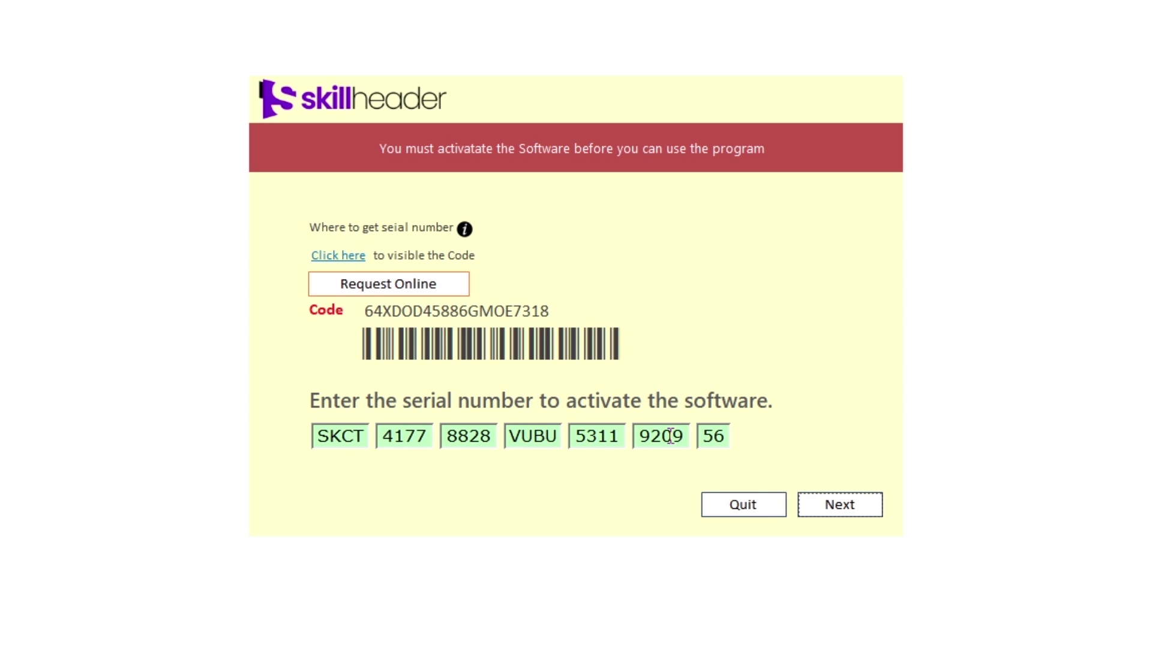
pyautogui.click(857, 504)
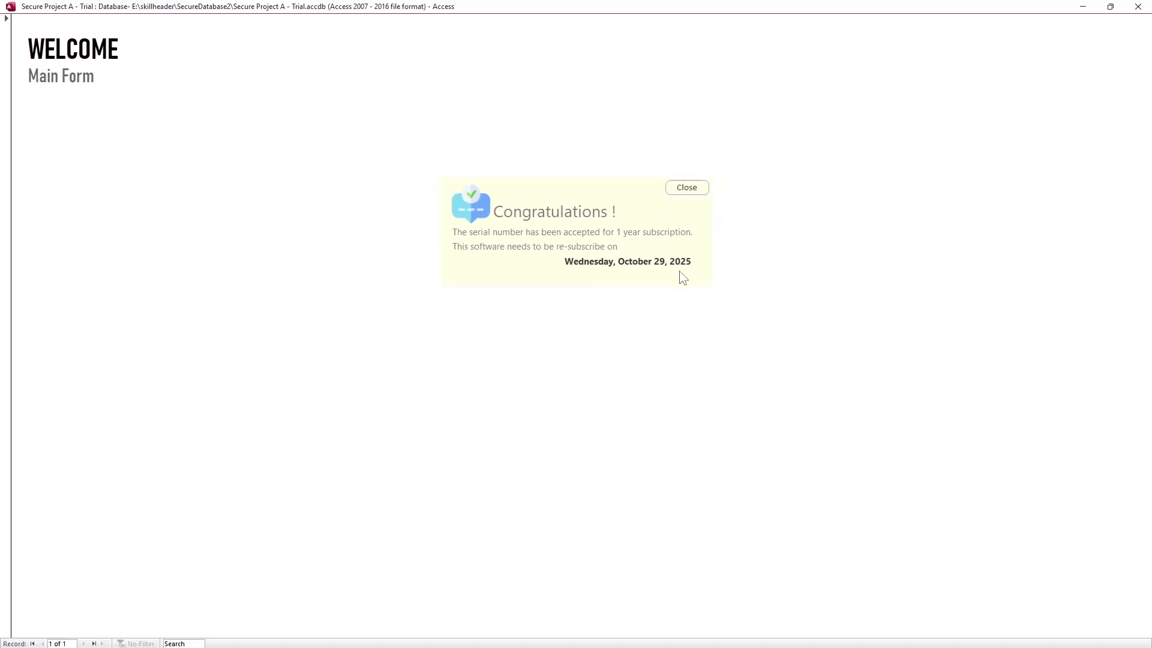
# Close the Congratulations message and sign back in with the admin password
pyautogui.click(690, 190)
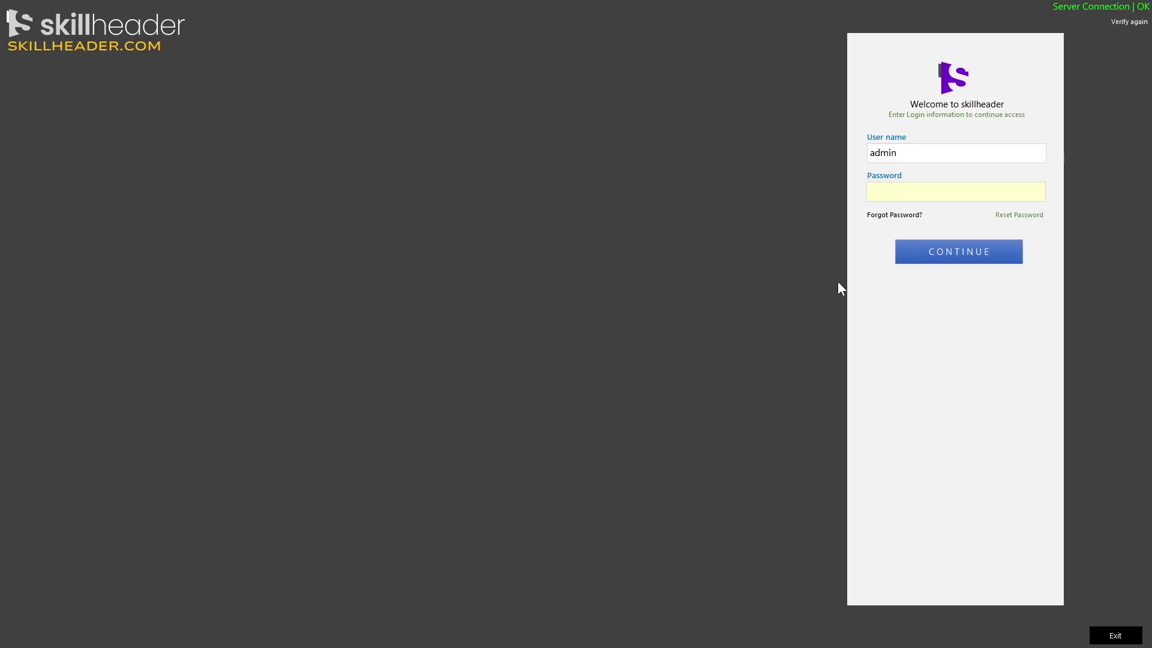
pyautogui.write('admin')
pyautogui.press('BackSpace')
pyautogui.press('BackSpace')
pyautogui.press('BackSpace')
pyautogui.press('BackSpace')
pyautogui.press('BackSpace')
pyautogui.write('admin123')
pyautogui.click(951, 256)
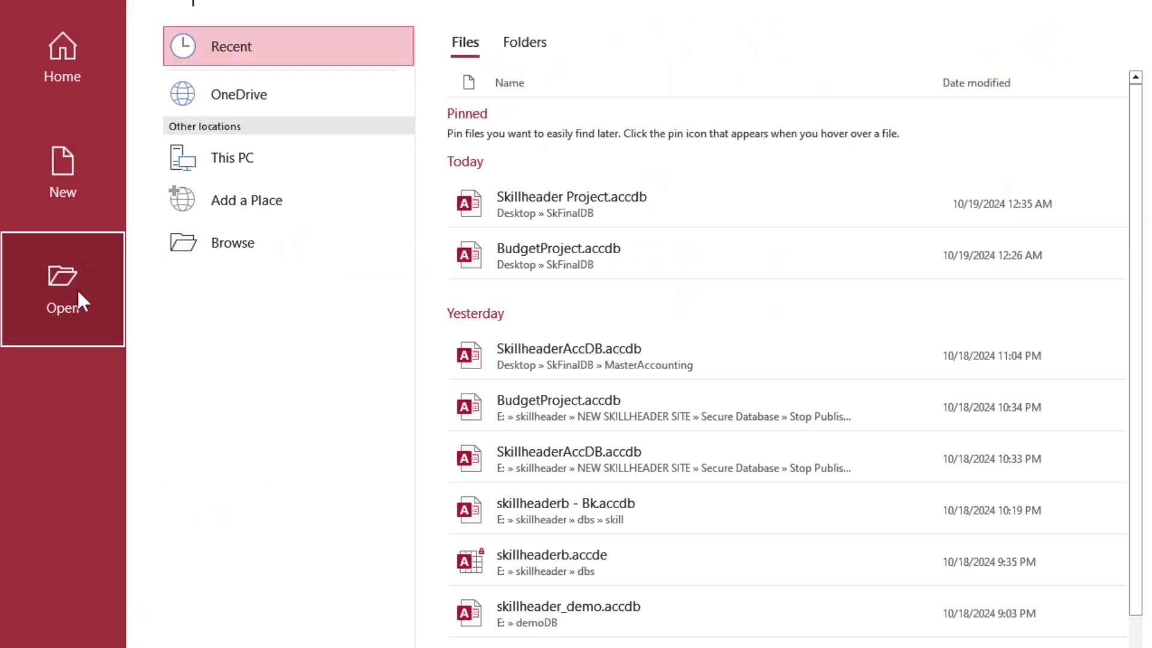
# Open Skillheader Project.accdb in Open Exclusive mode
pyautogui.click(228, 245)
pyautogui.click(367, 51)
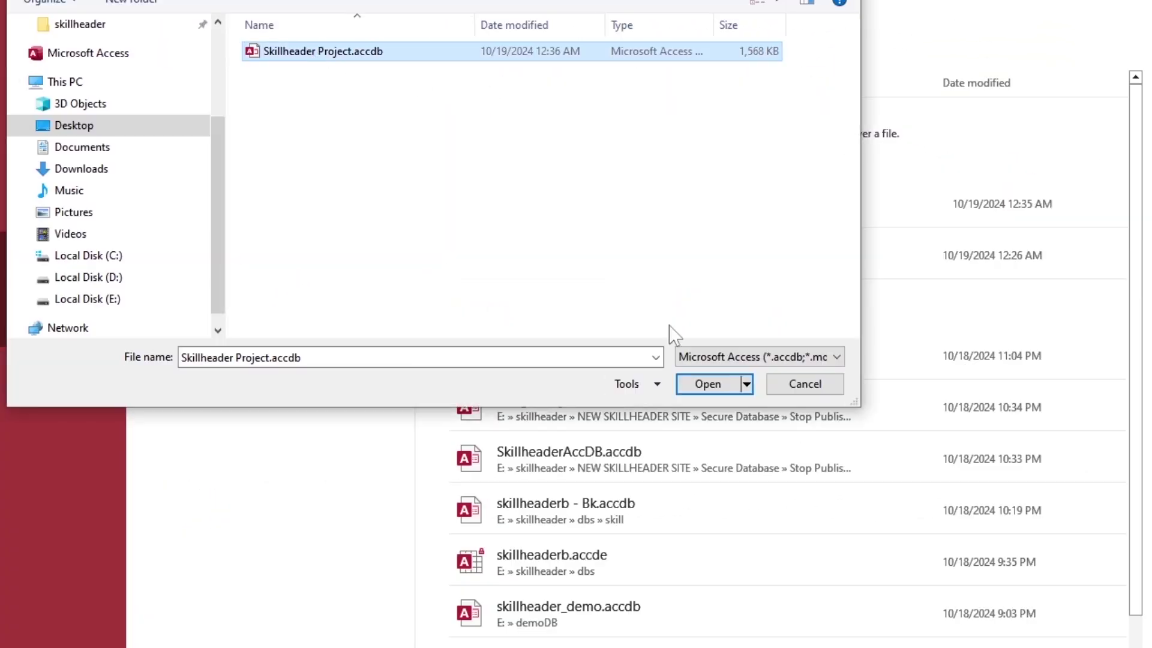
pyautogui.click(735, 380)
pyautogui.click(701, 459)
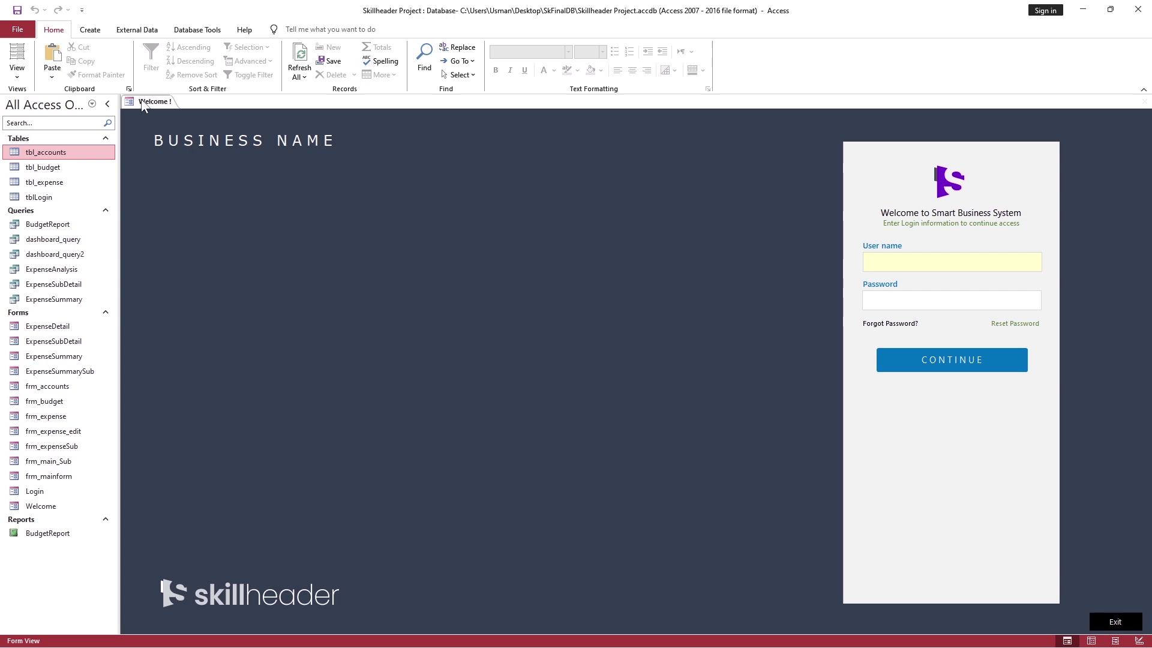
# Encrypt the database with a password, entered and verified, from File > Info
pyautogui.click(18, 44)
pyautogui.click(42, 178)
pyautogui.click(196, 303)
pyautogui.write('***')
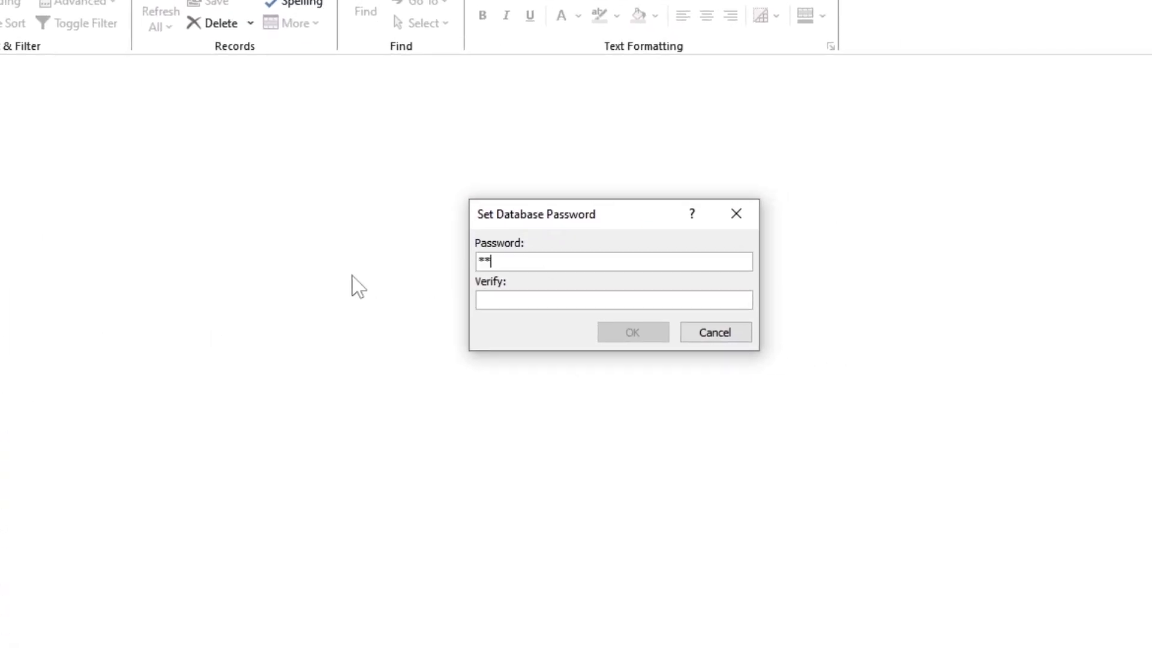
pyautogui.press('Tab')
pyautogui.write('***')
pyautogui.press('Return')
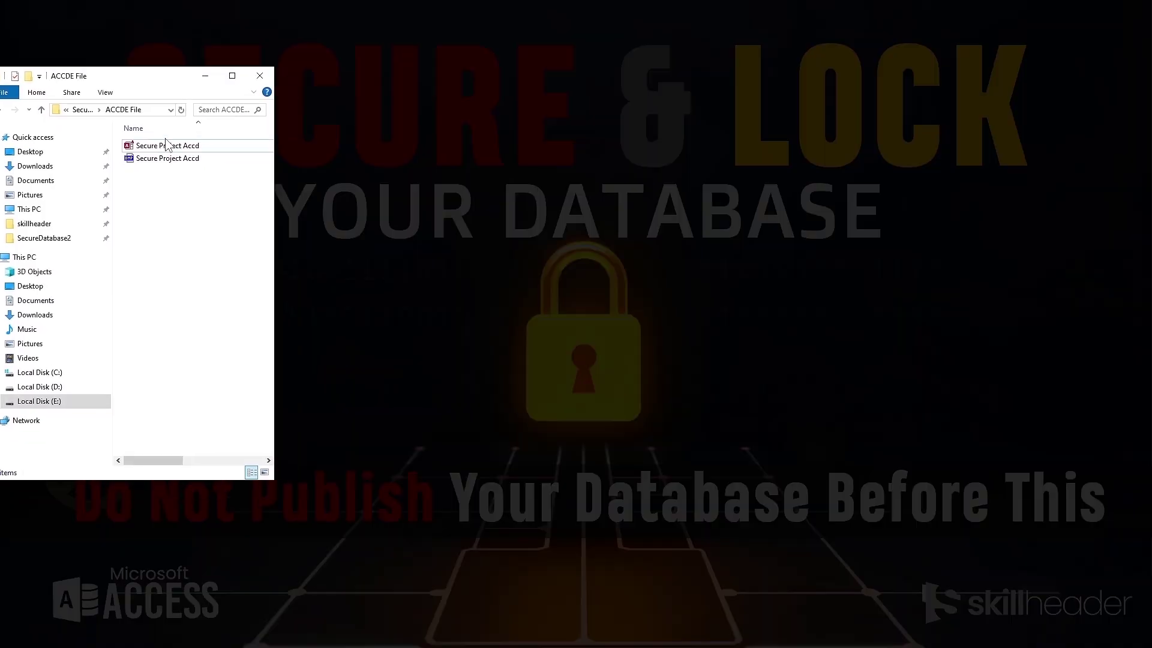
# Test-launch the Secure Project ACCDE file, then place its desktop shortcut below Secure Database 2
pyautogui.doubleClick(167, 145)
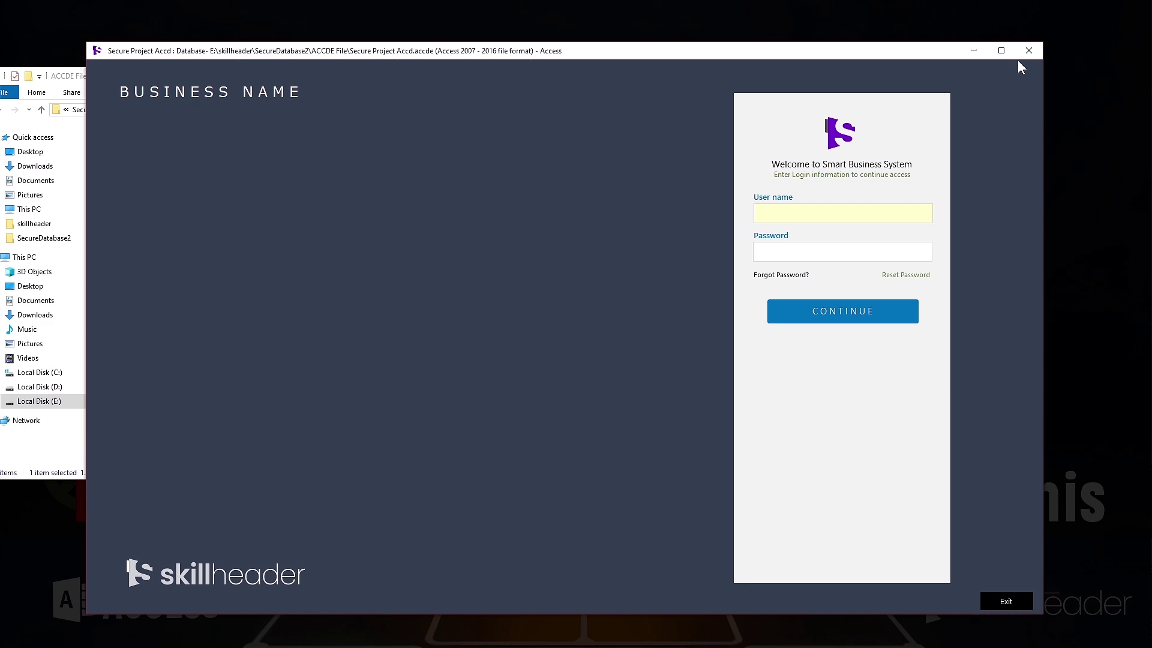
pyautogui.click(1020, 57)
pyautogui.rightClick(171, 146)
pyautogui.moveTo(286, 303)
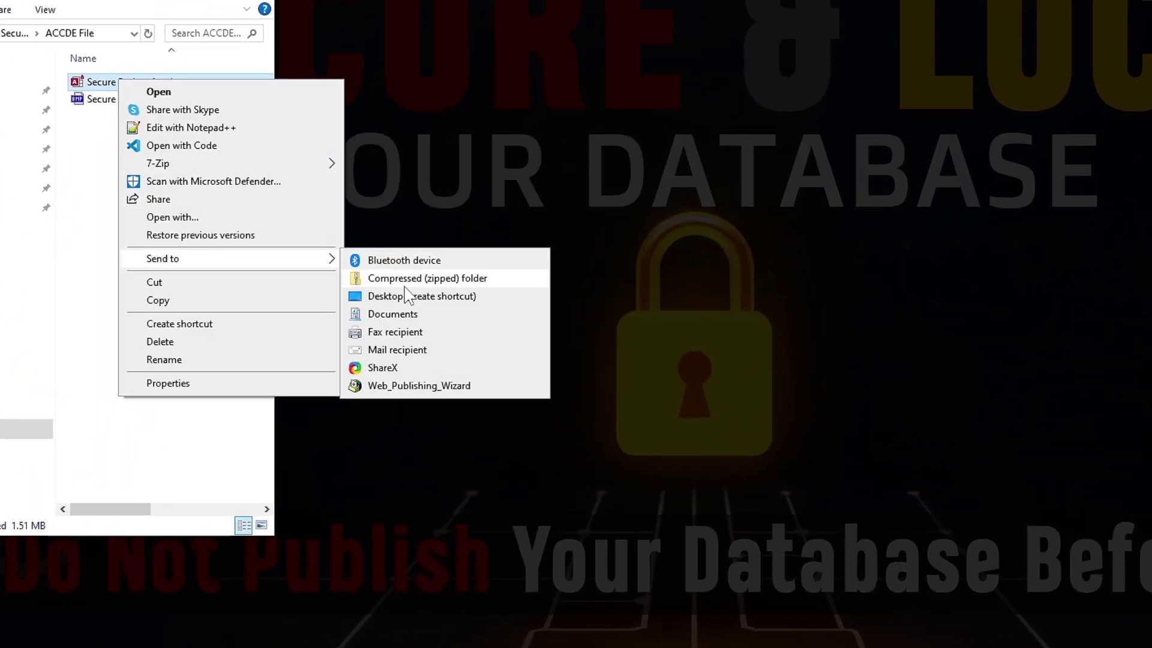
pyautogui.click(418, 339)
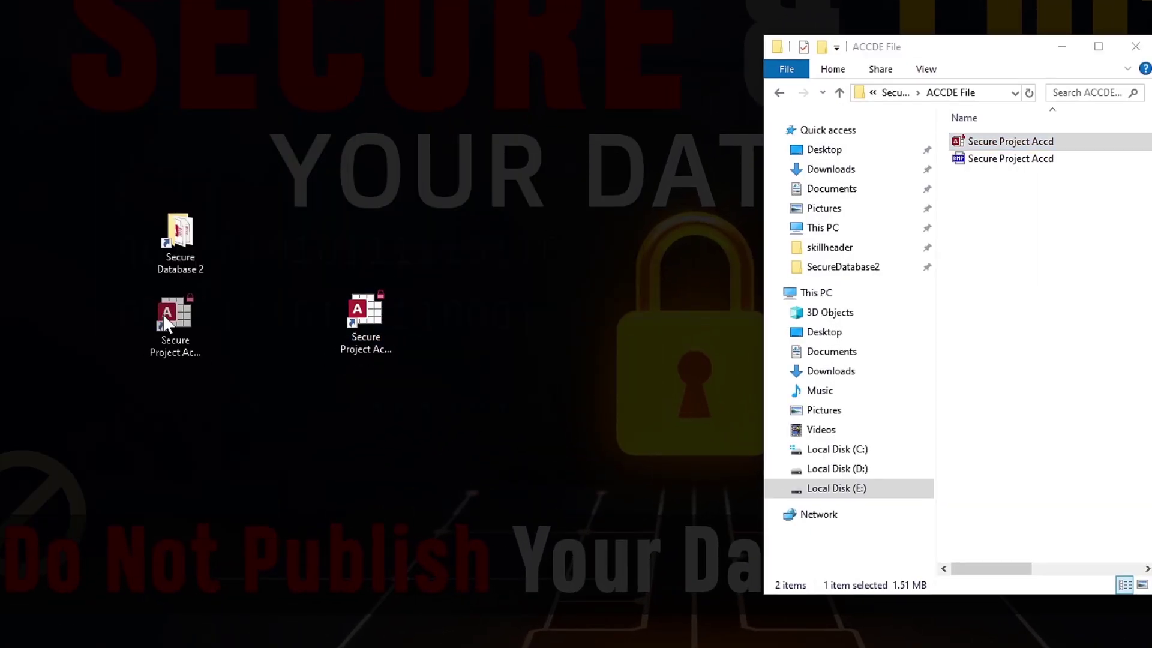
pyautogui.moveTo(368, 321); pyautogui.dragTo(180, 330)
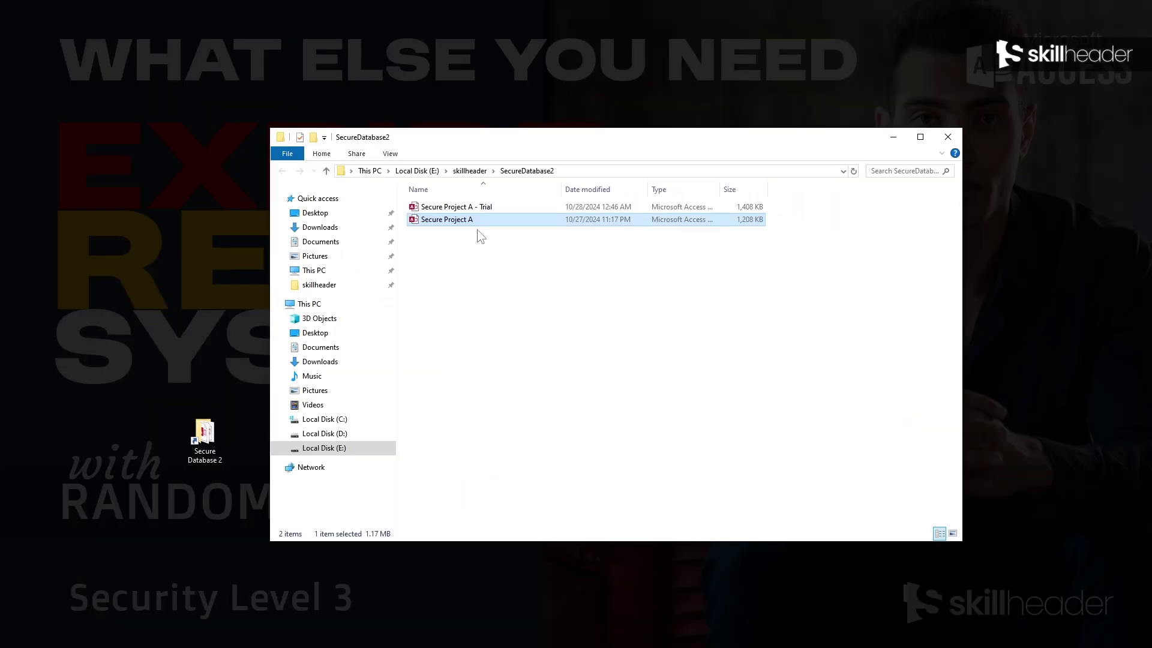
# Open Secure Project A and close its login form to reach the database window
pyautogui.doubleClick(471, 220)
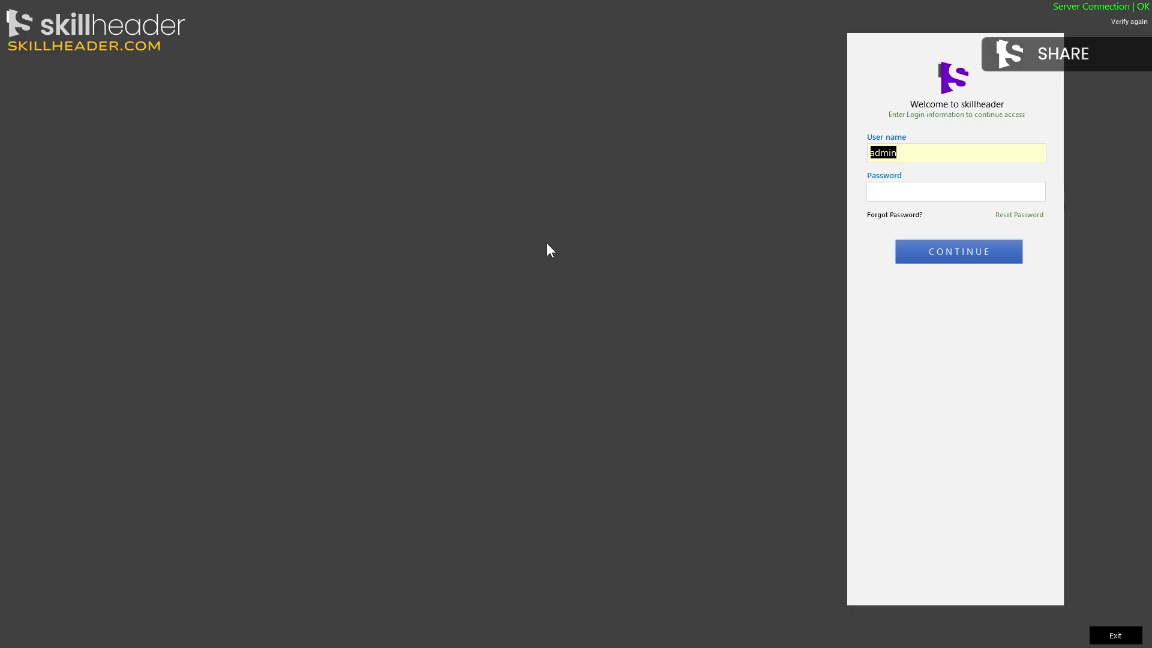
pyautogui.rightClick(598, 229)
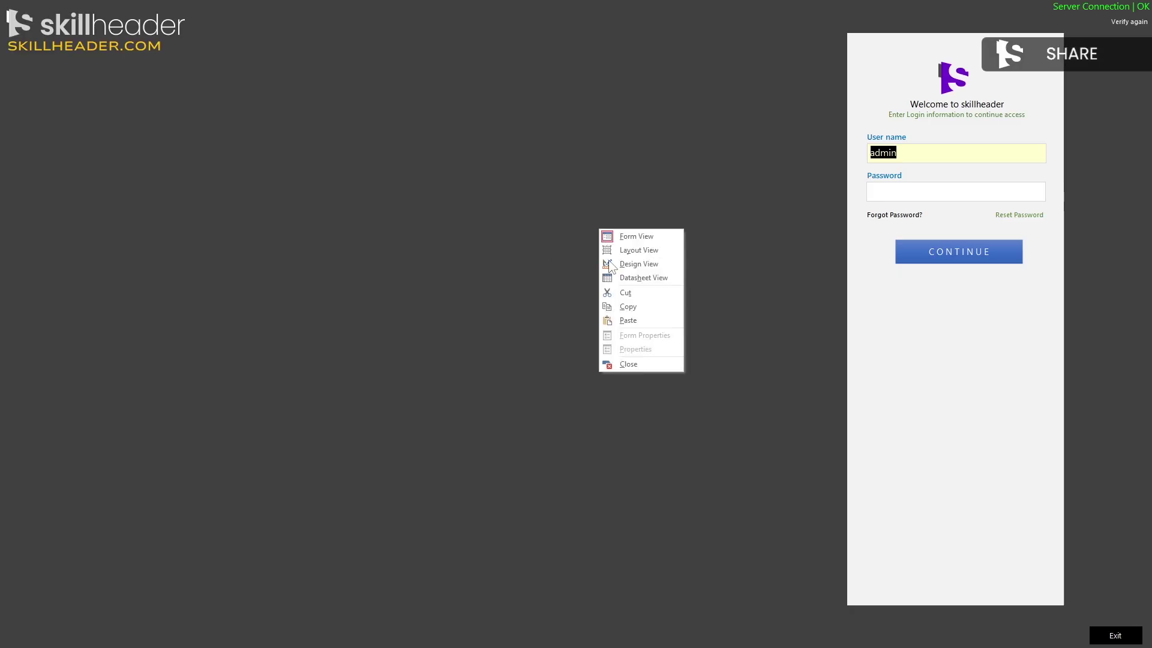
pyautogui.click(630, 365)
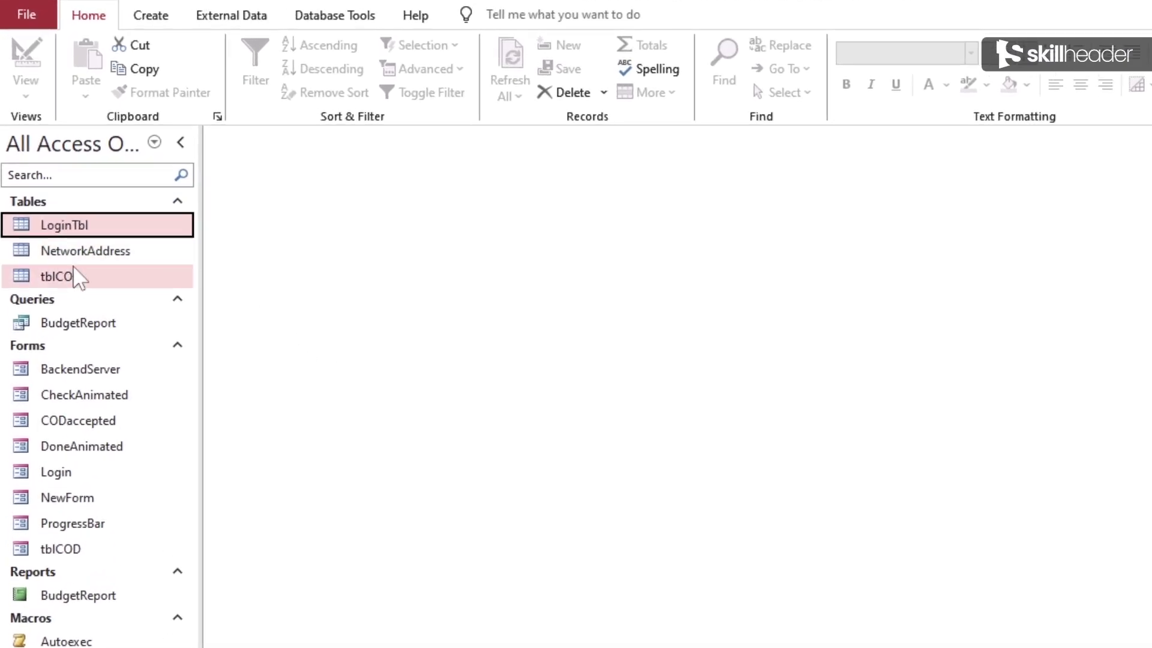
# Open the tblCOD table
pyautogui.click(75, 278)
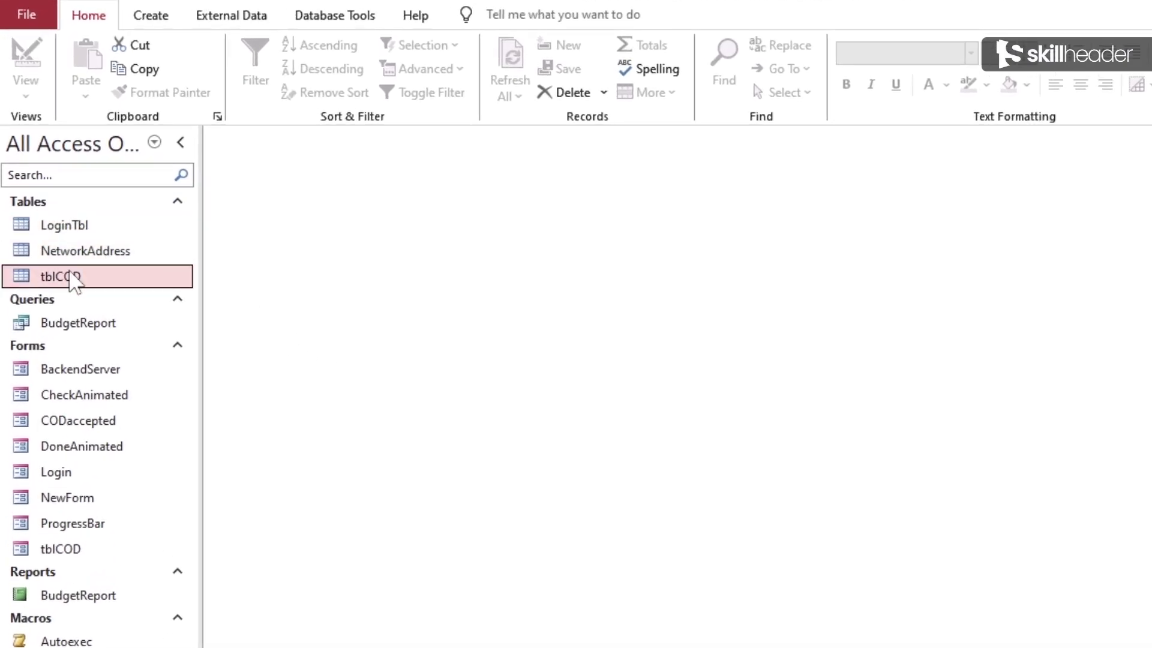
pyautogui.doubleClick(108, 289)
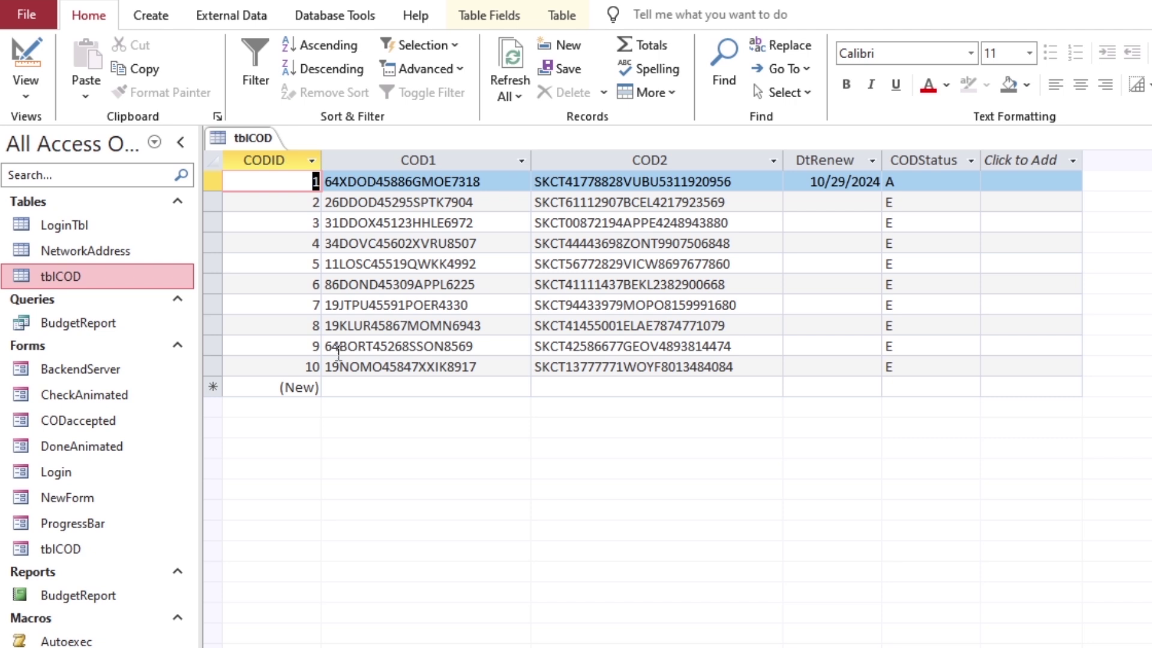
pyautogui.click(300, 364)
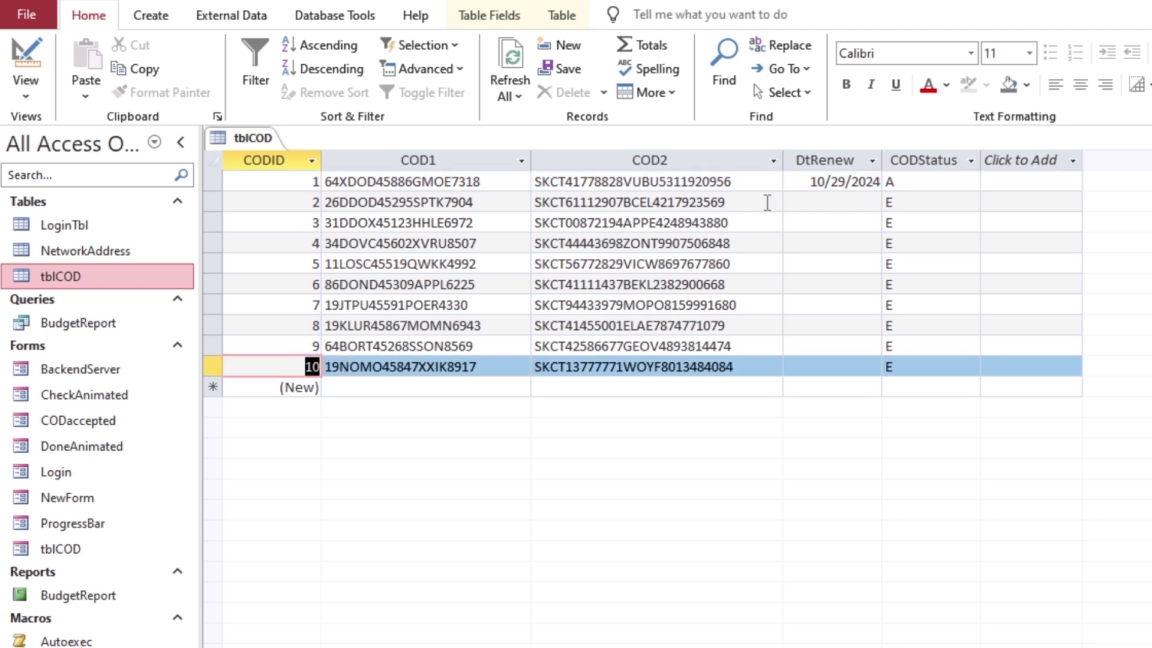
# Change record 1's DtRenew to 10/28/2024 and set its CODStatus to A
pyautogui.click(811, 182)
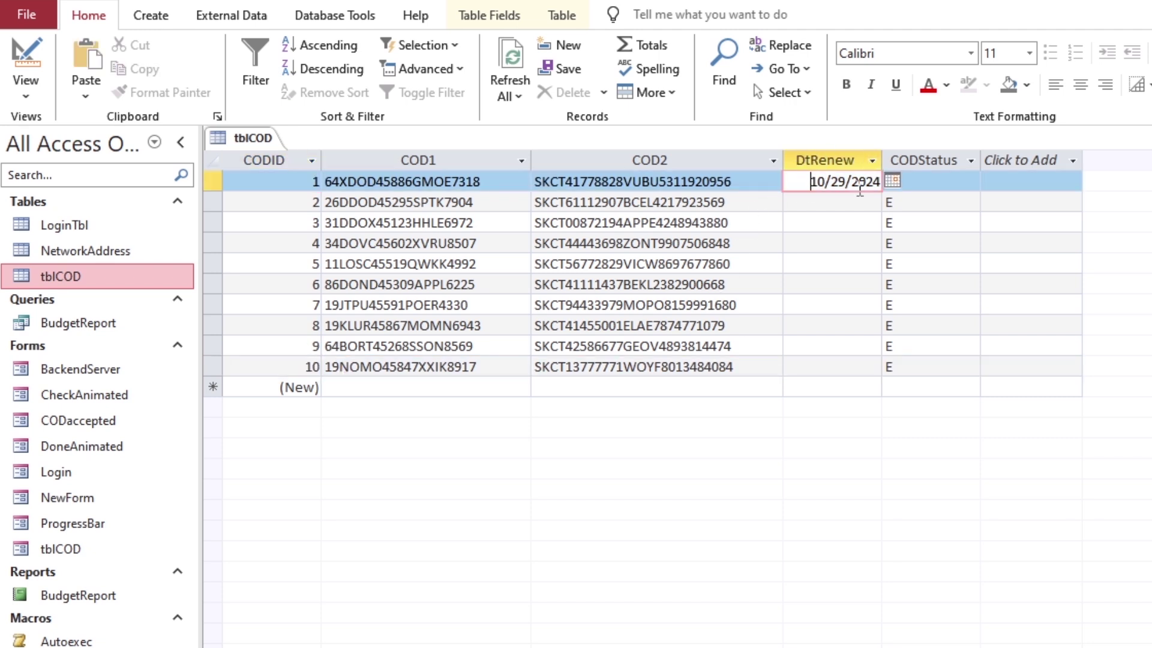
pyautogui.moveTo(806, 181); pyautogui.dragTo(854, 181)
pyautogui.click(868, 181)
pyautogui.moveTo(810, 181); pyautogui.dragTo(880, 181)
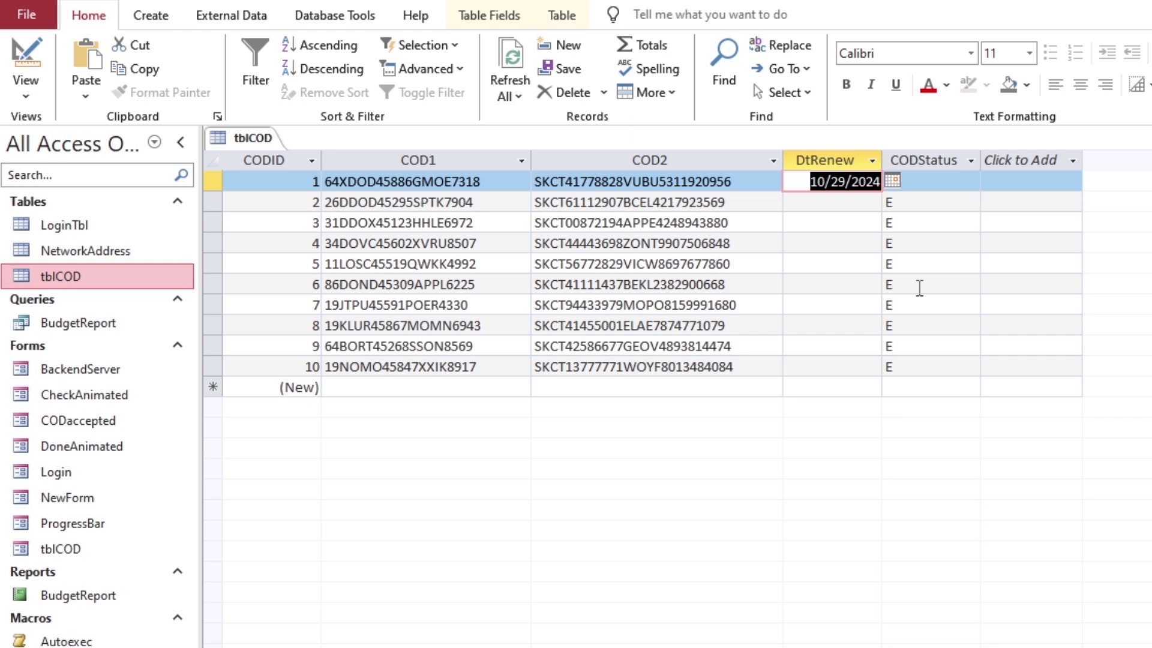
pyautogui.write('10/28/2024')
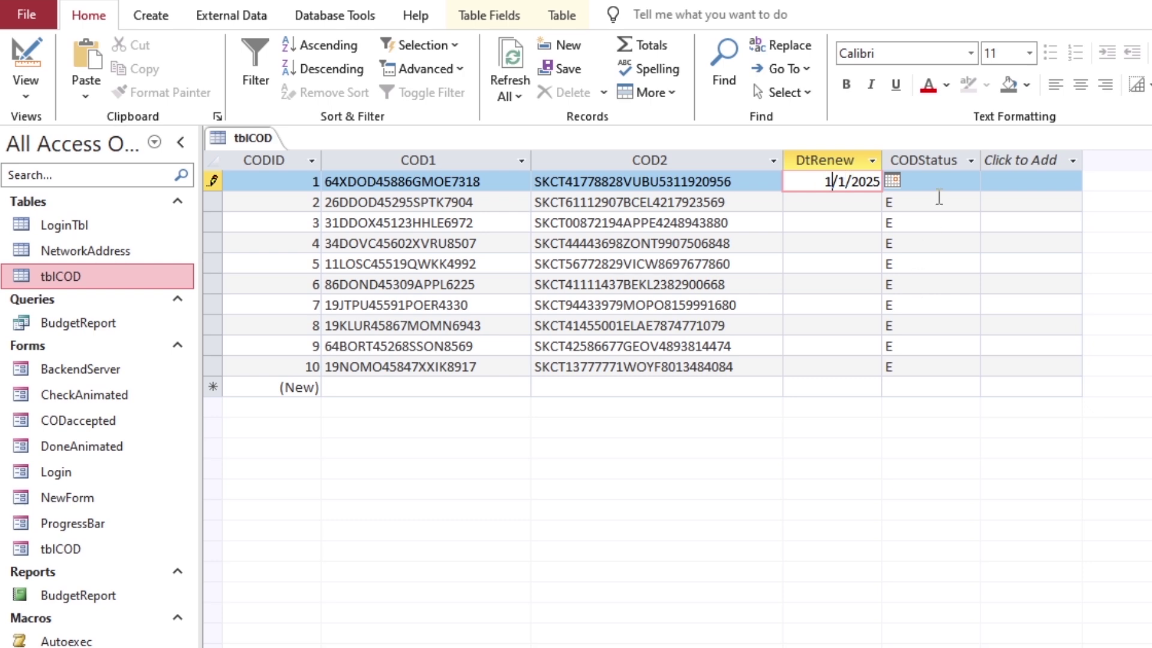
pyautogui.click(890, 185)
pyautogui.write('A')
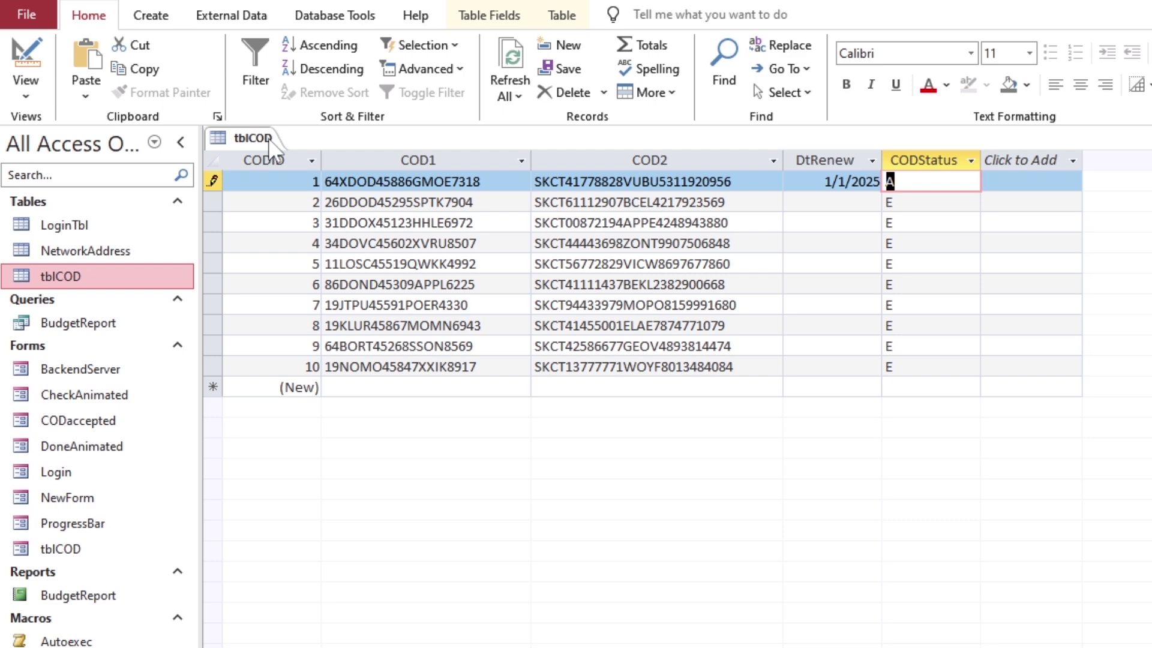
pyautogui.rightClick(262, 138)
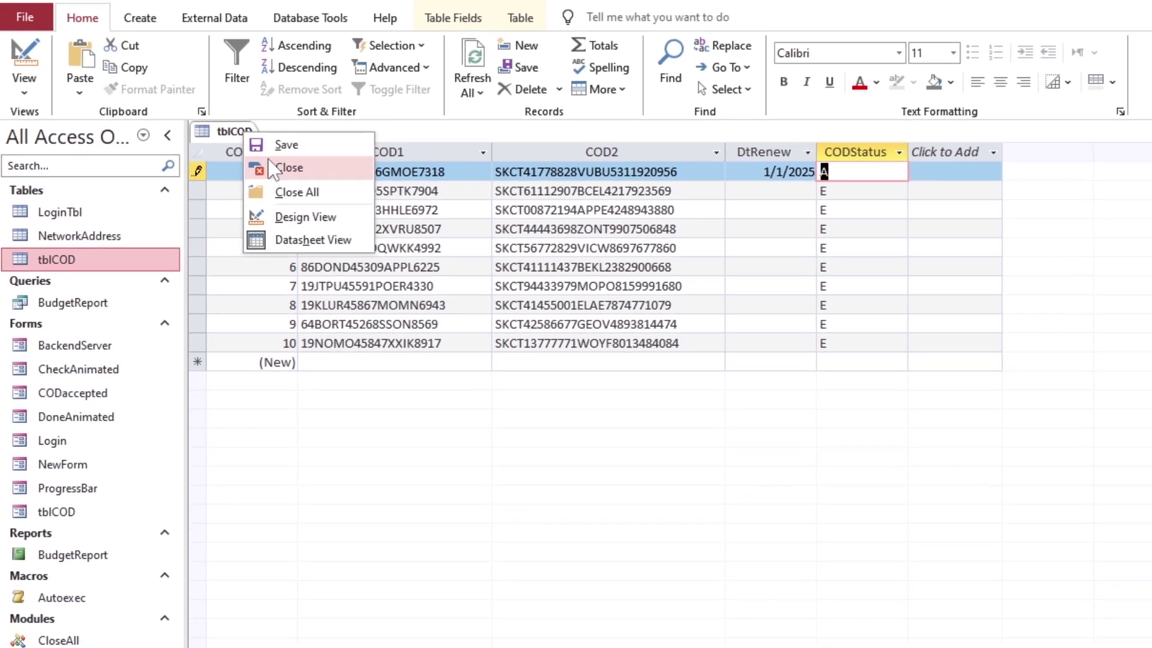
# Close tblCOD, log in through the Login form, then reopen tblCOD to edit record 1's DtRenew
pyautogui.click(288, 167)
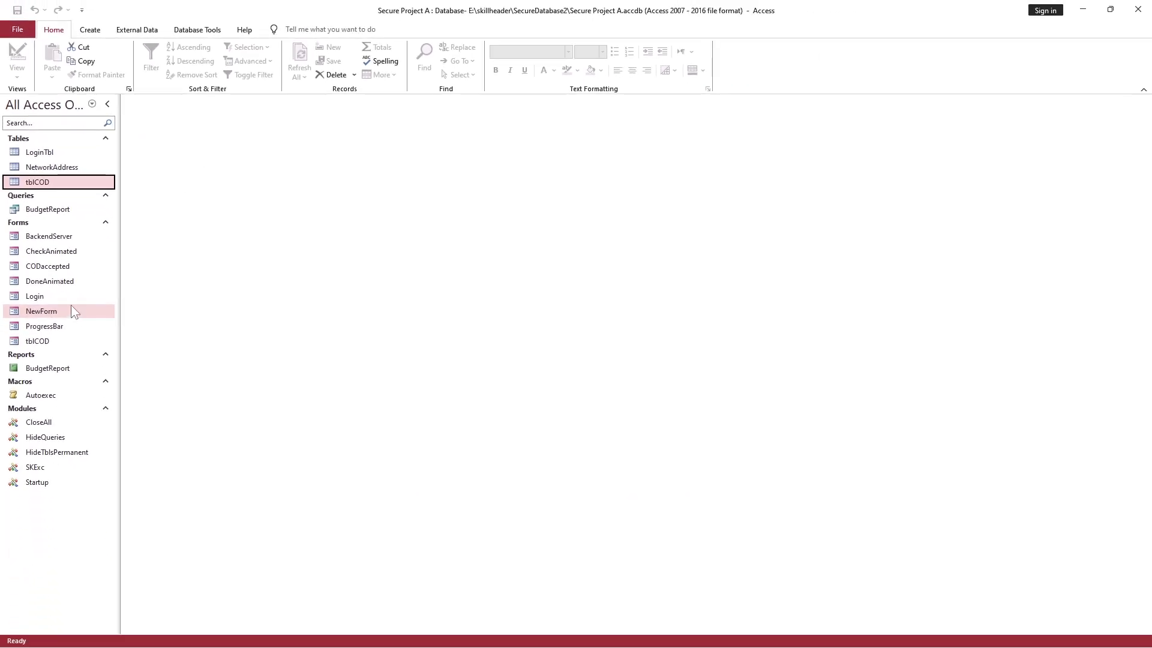
pyautogui.doubleClick(52, 440)
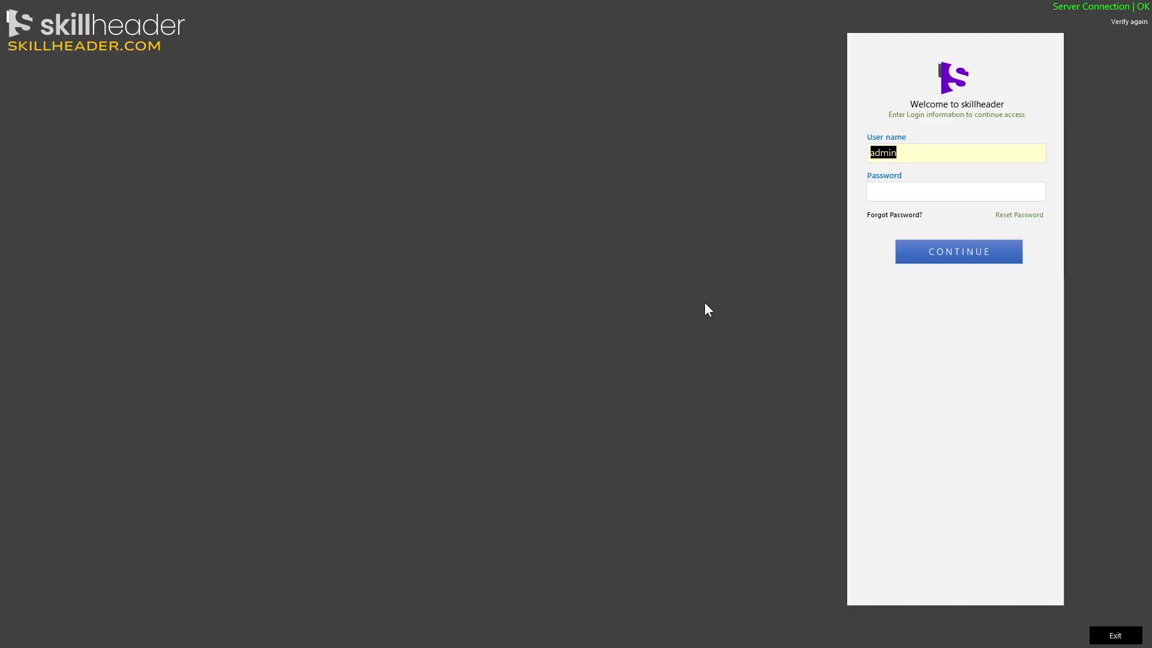
pyautogui.press('Tab')
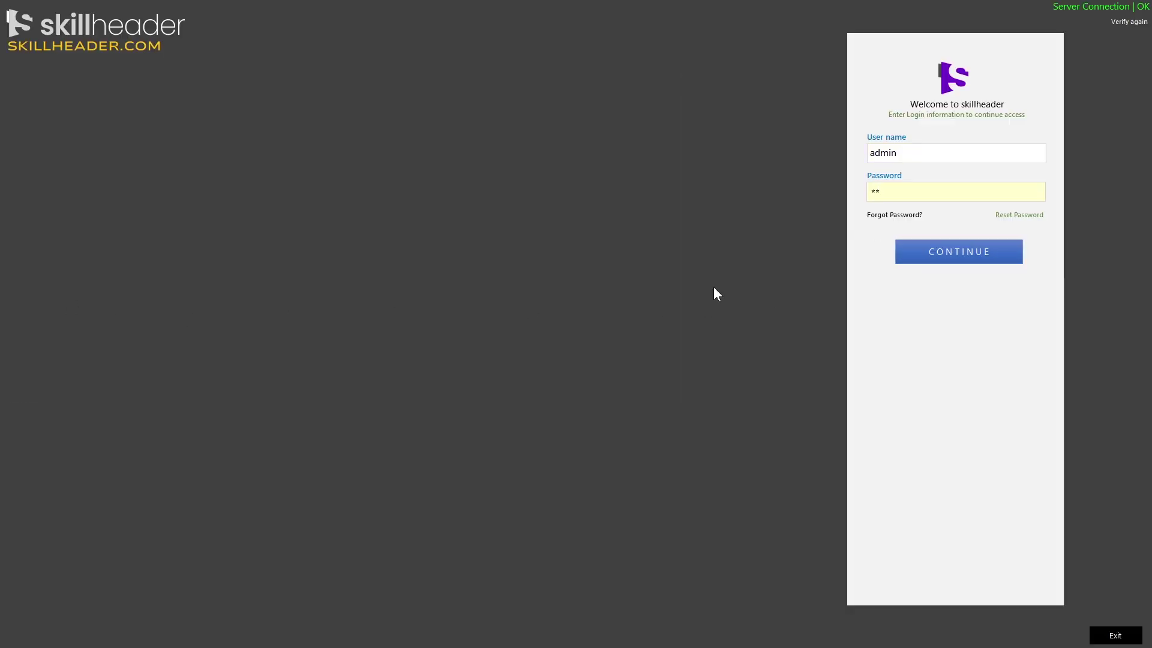
pyautogui.write('*******')
pyautogui.press('Return')
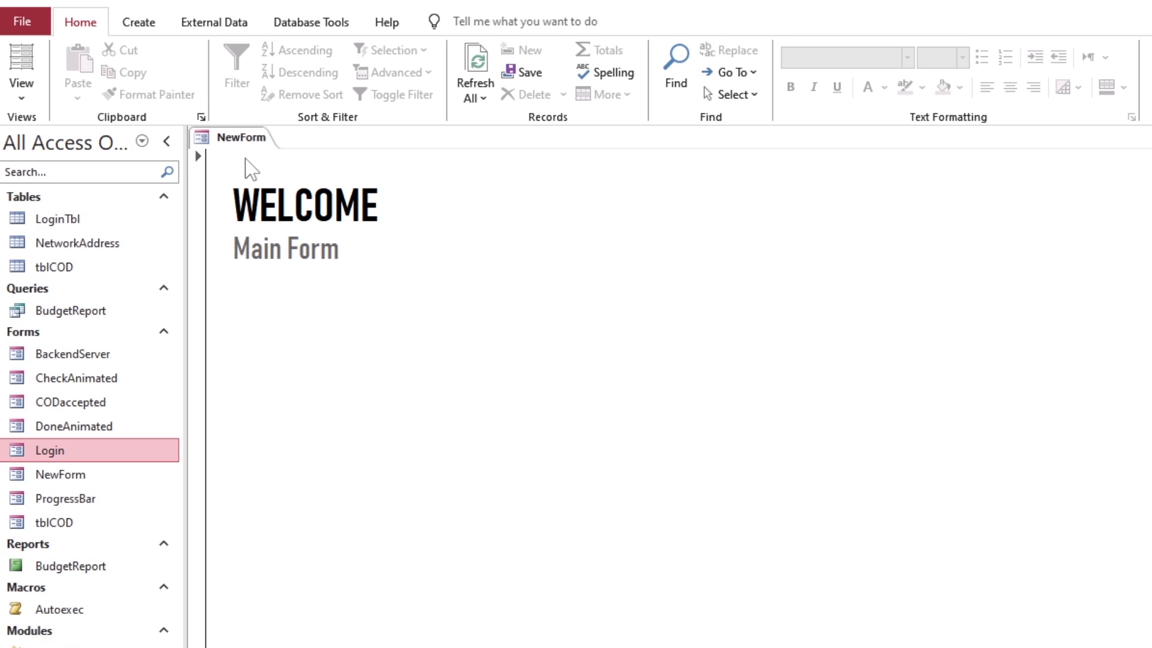
pyautogui.doubleClick(54, 267)
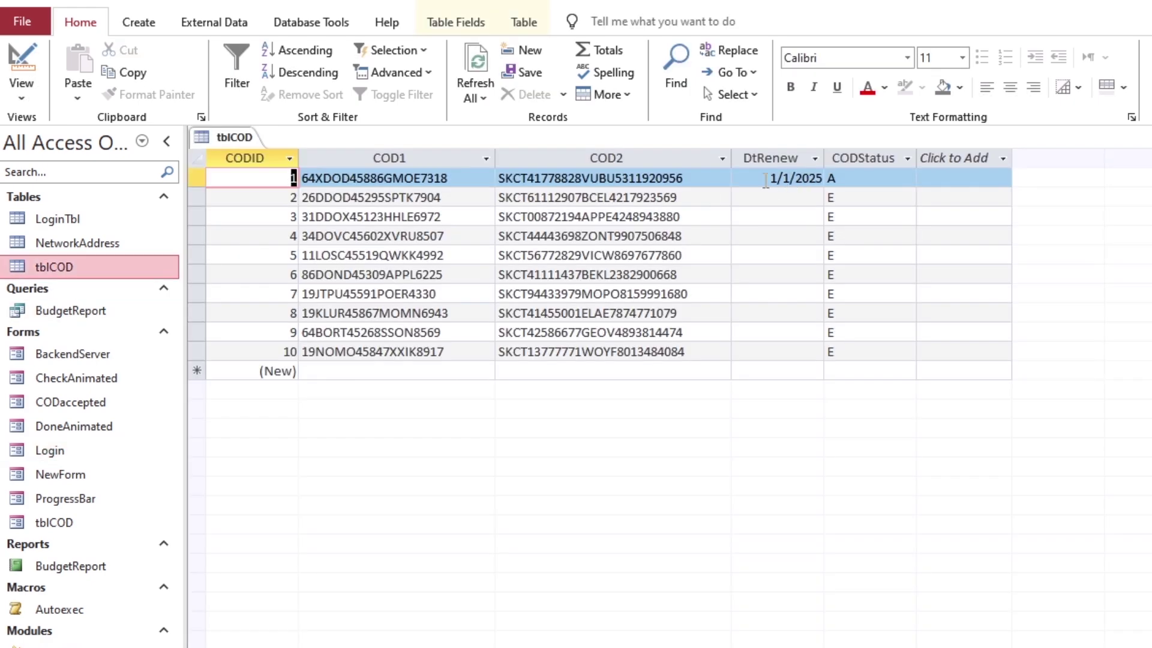
pyautogui.click(765, 180)
# Enter 10/28/2024 as record 1's renewal date and close tblCOD
pyautogui.write('10/28/2024')
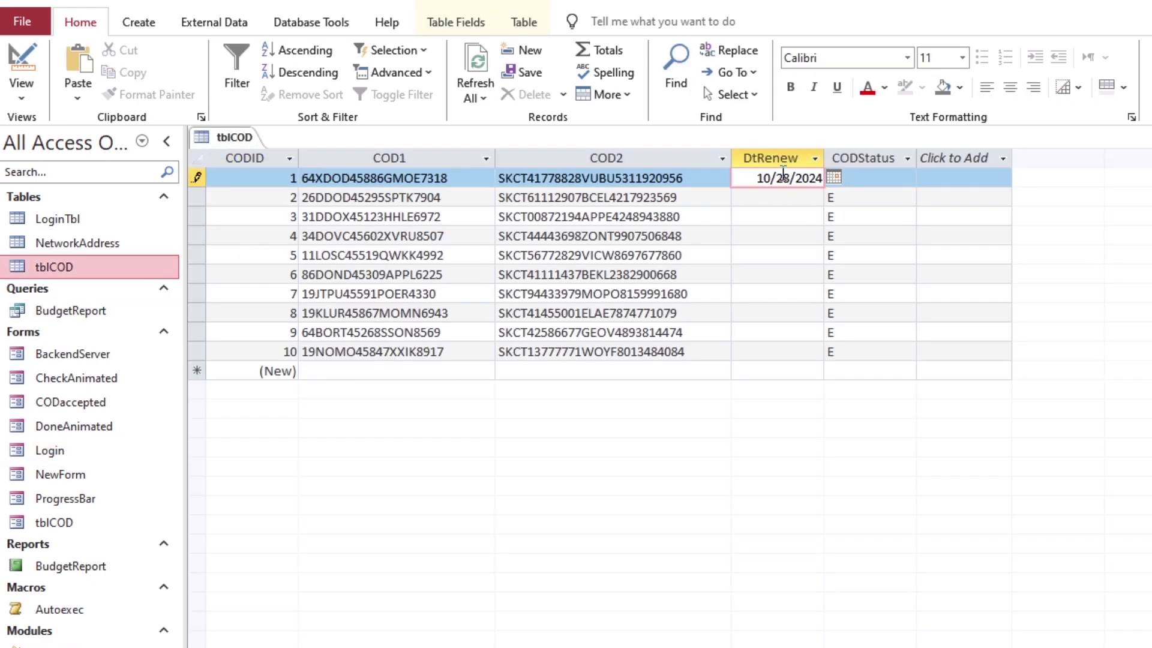
pyautogui.moveTo(782, 173); pyautogui.dragTo(787, 198)
pyautogui.rightClick(234, 137)
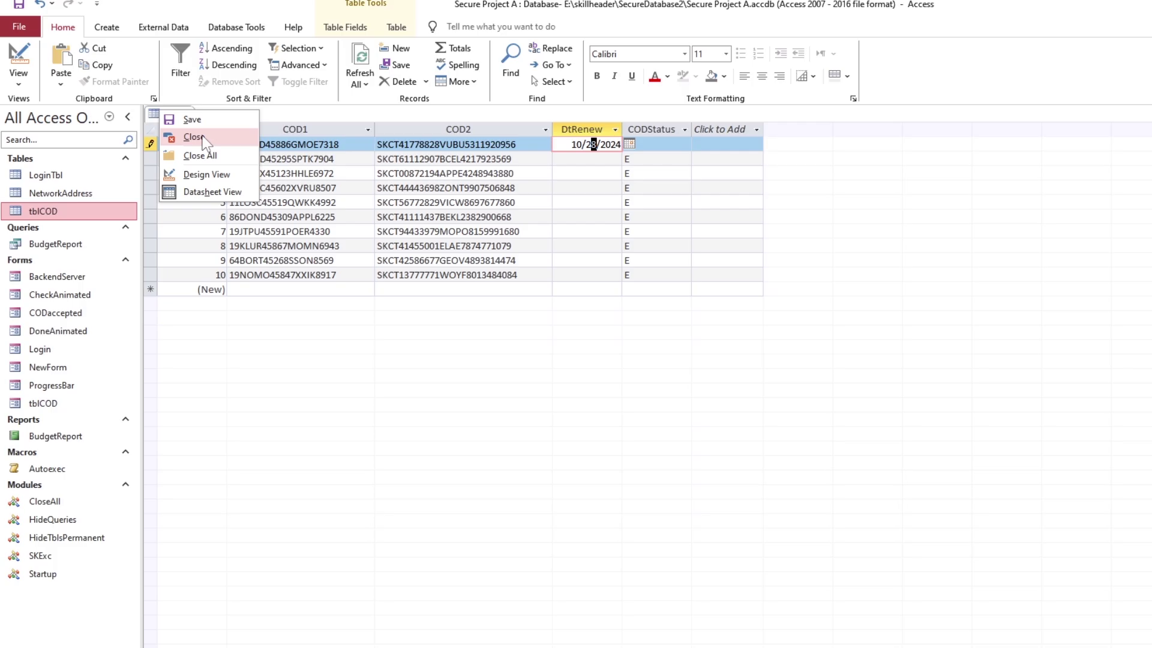
pyautogui.click(245, 162)
# Log in, try activating without a serial, reveal the activation code, then quit the form
pyautogui.doubleClick(72, 291)
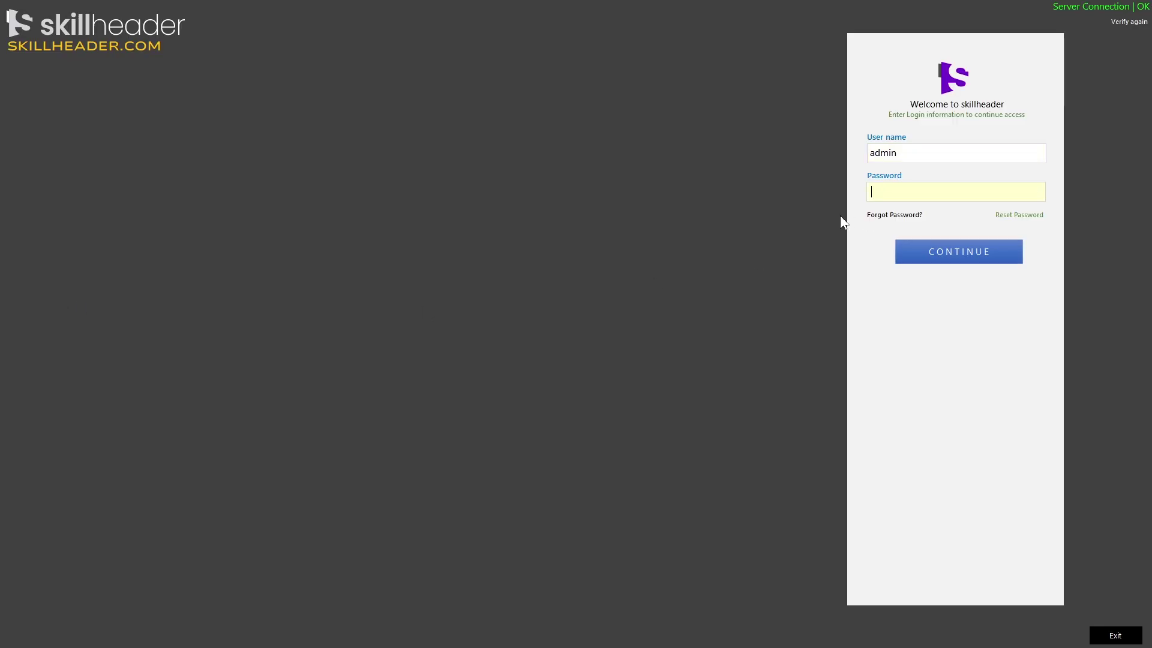
pyautogui.write('********')
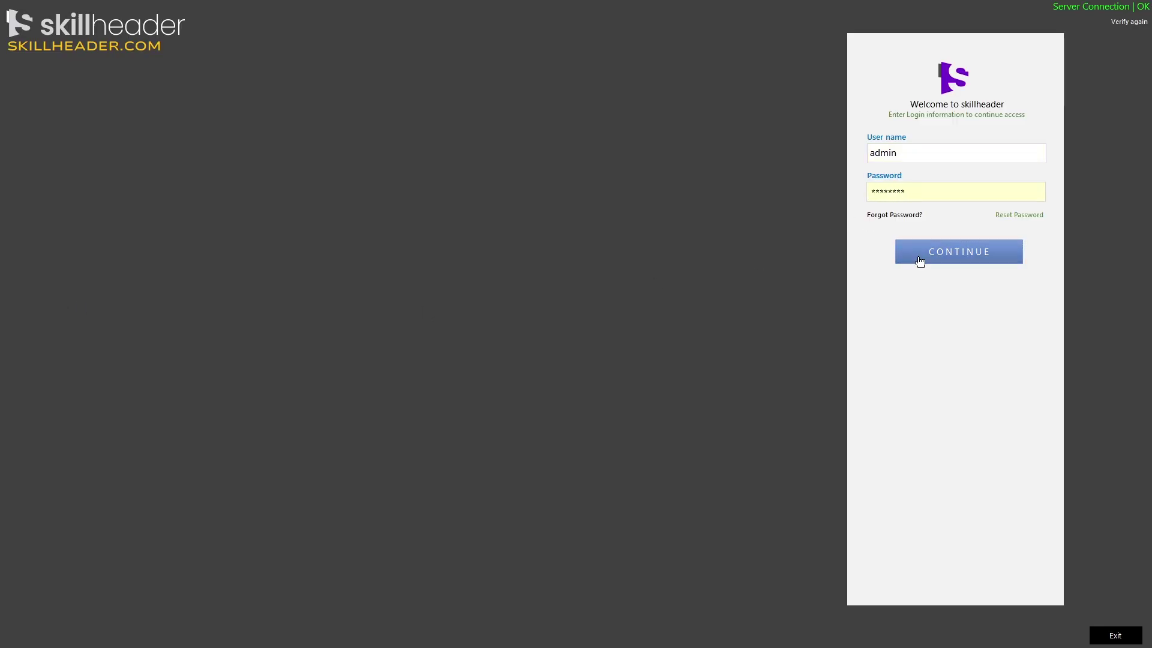
pyautogui.click(919, 261)
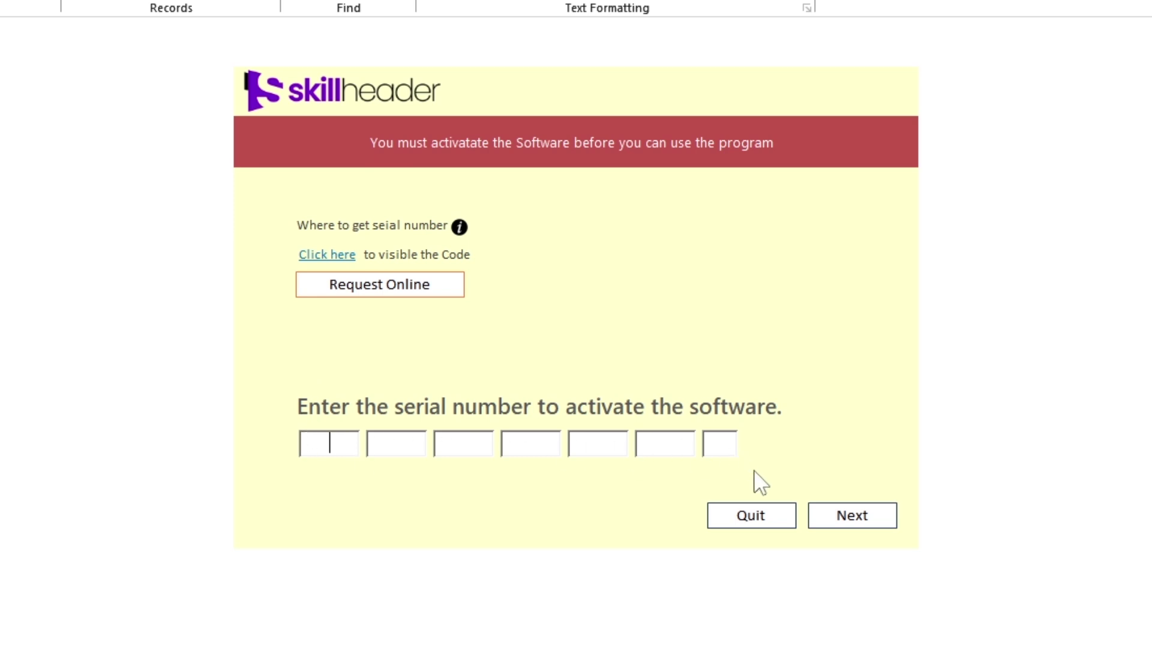
pyautogui.click(848, 521)
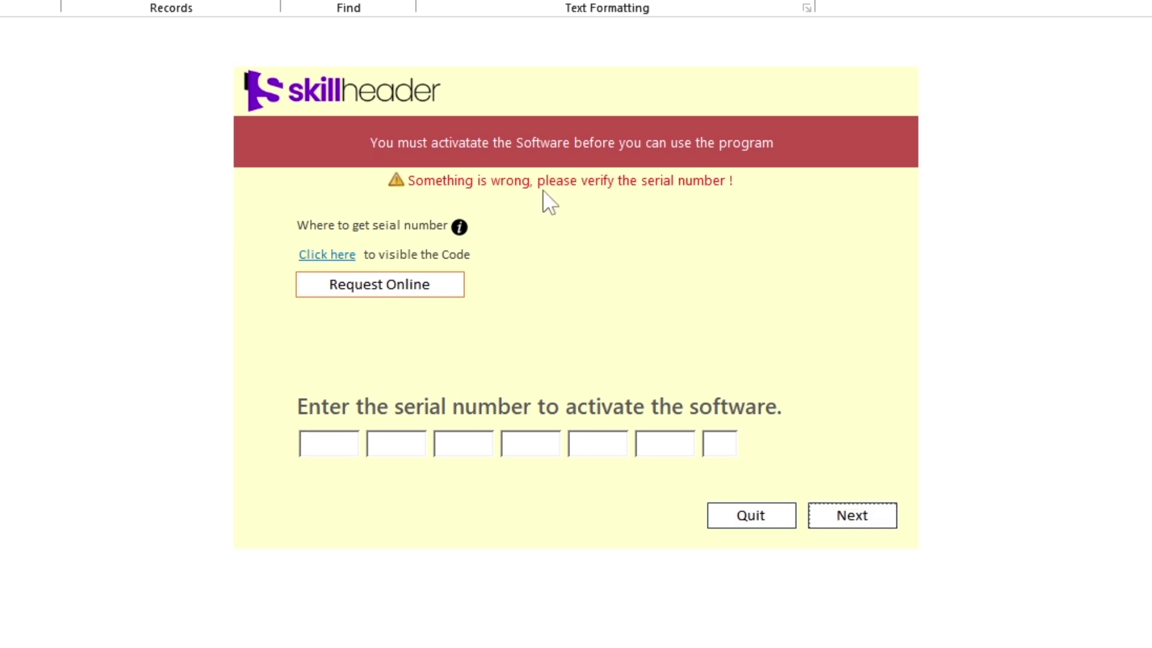
pyautogui.click(326, 254)
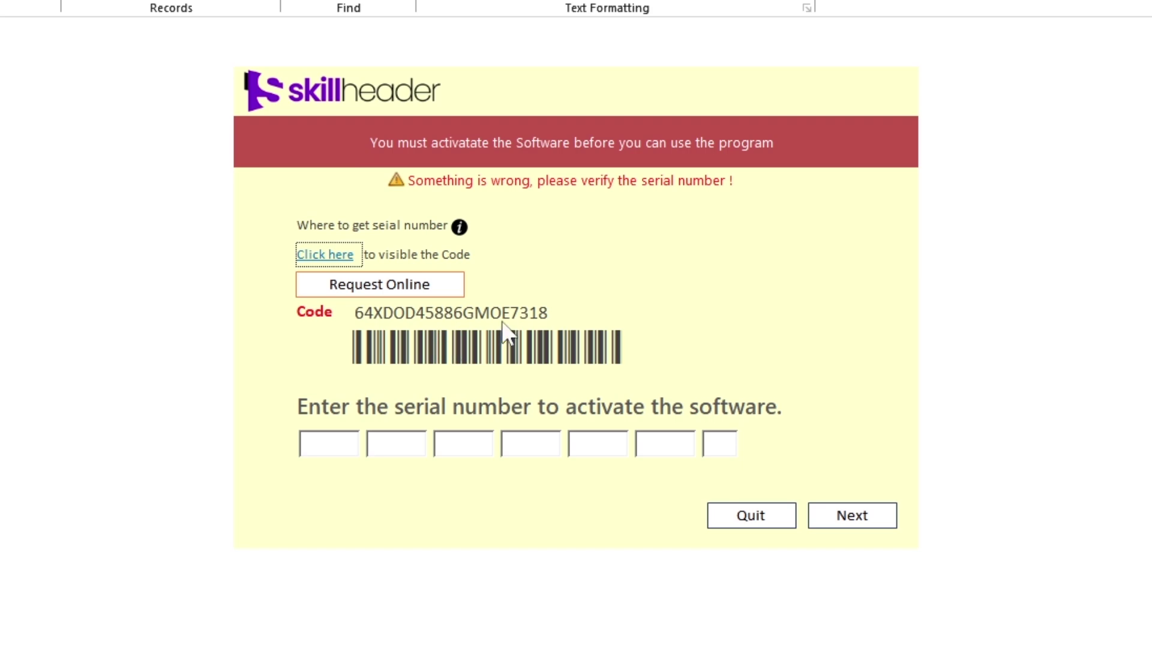
pyautogui.click(751, 516)
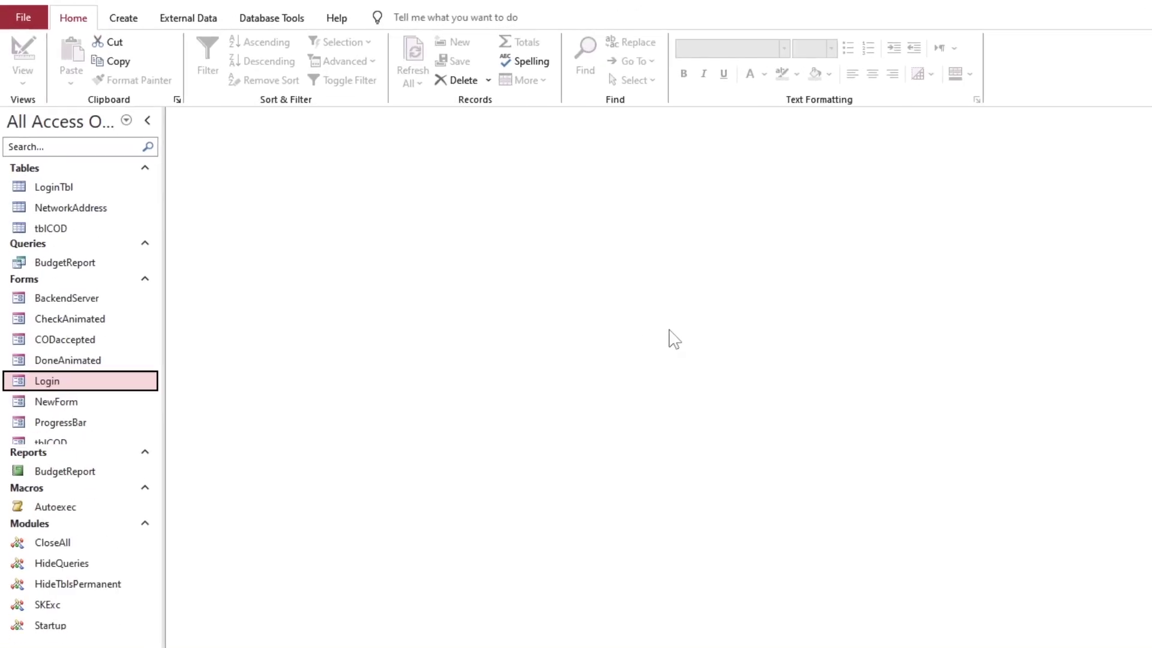
# Open tblCOD, edit record 1's renewal date, and close the table
pyautogui.click(49, 183)
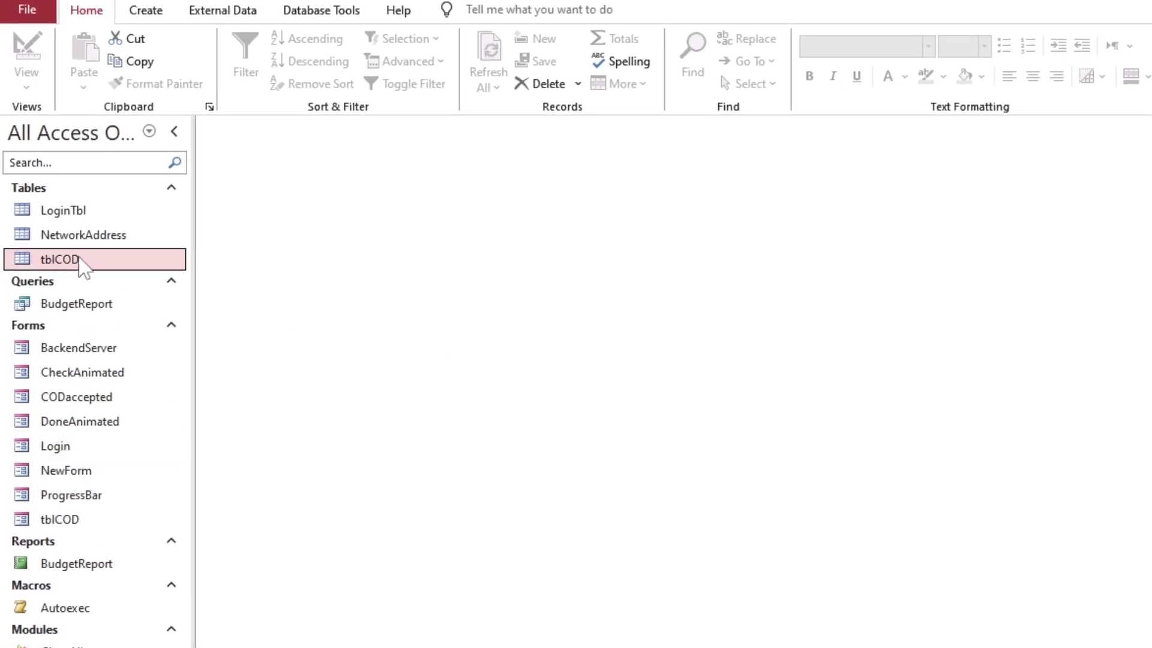
pyautogui.doubleClick(79, 258)
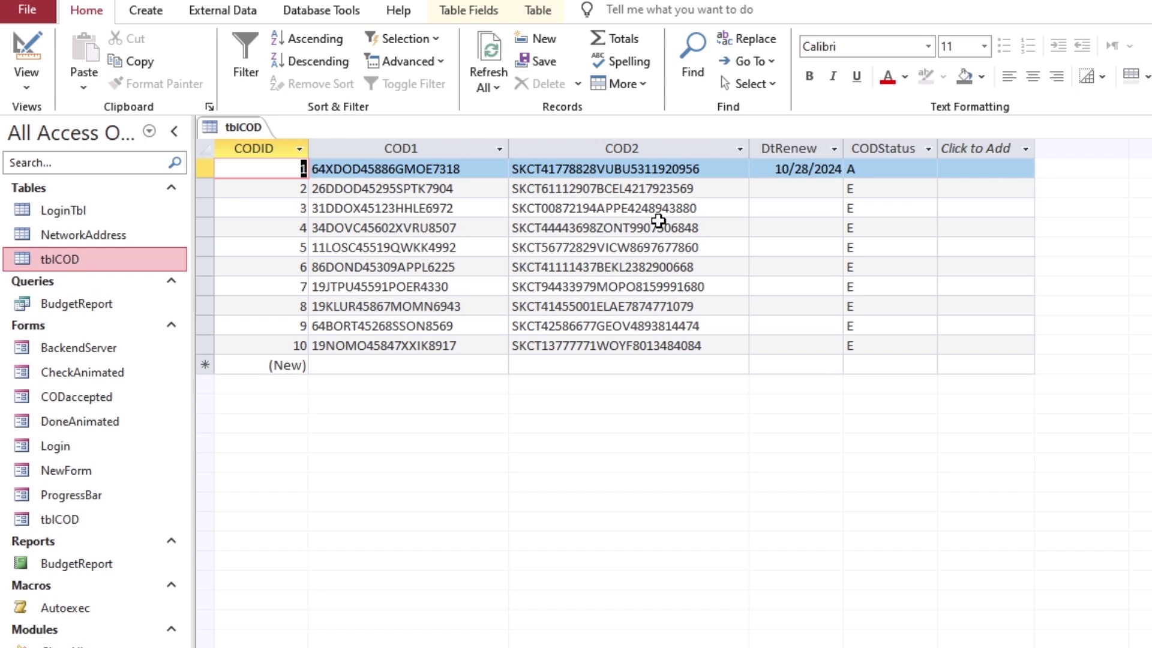
pyautogui.click(808, 169)
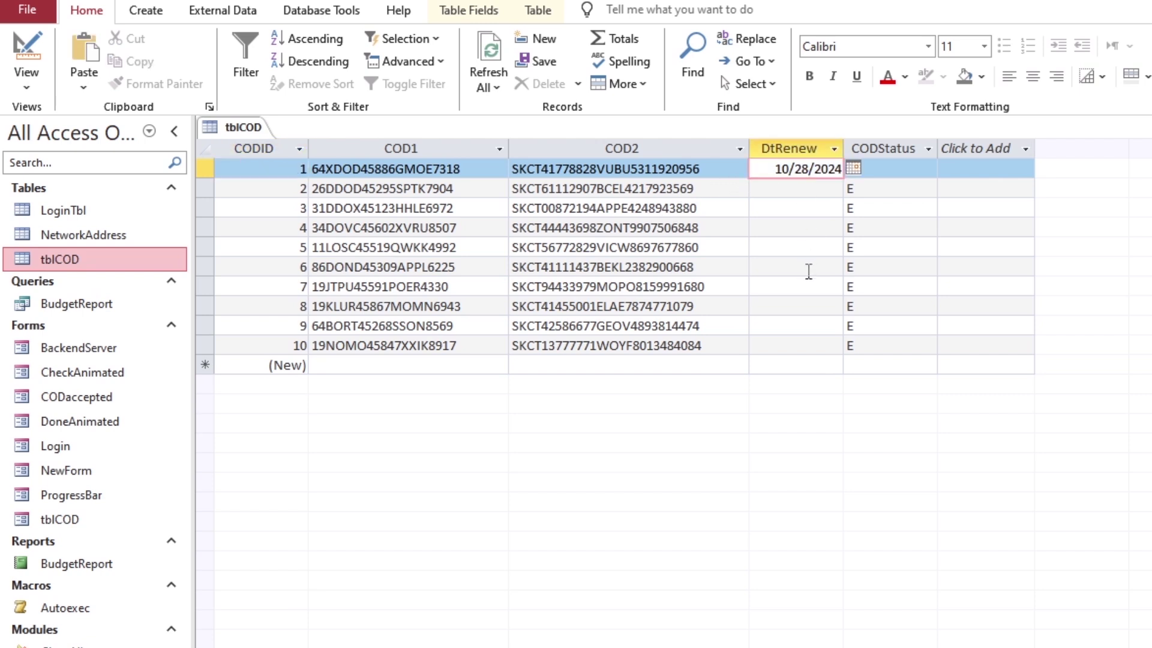
pyautogui.press('BackSpace')
pyautogui.press('Tab')
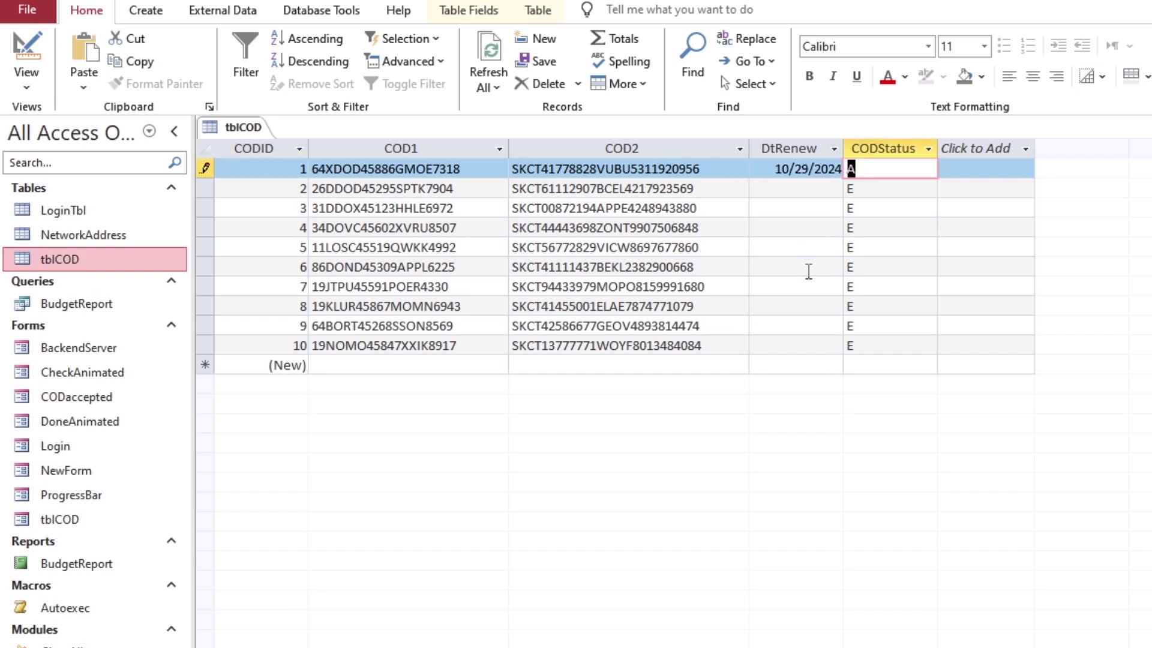
pyautogui.hotkey('shift', 'Tab')
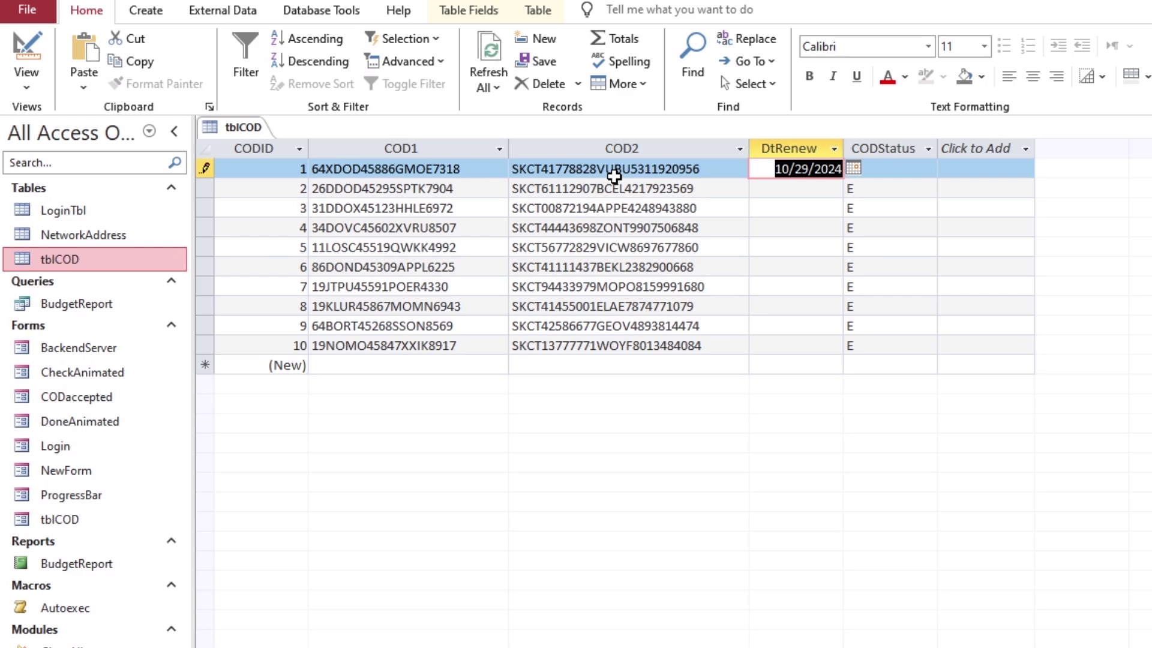
pyautogui.rightClick(234, 133)
pyautogui.click(270, 165)
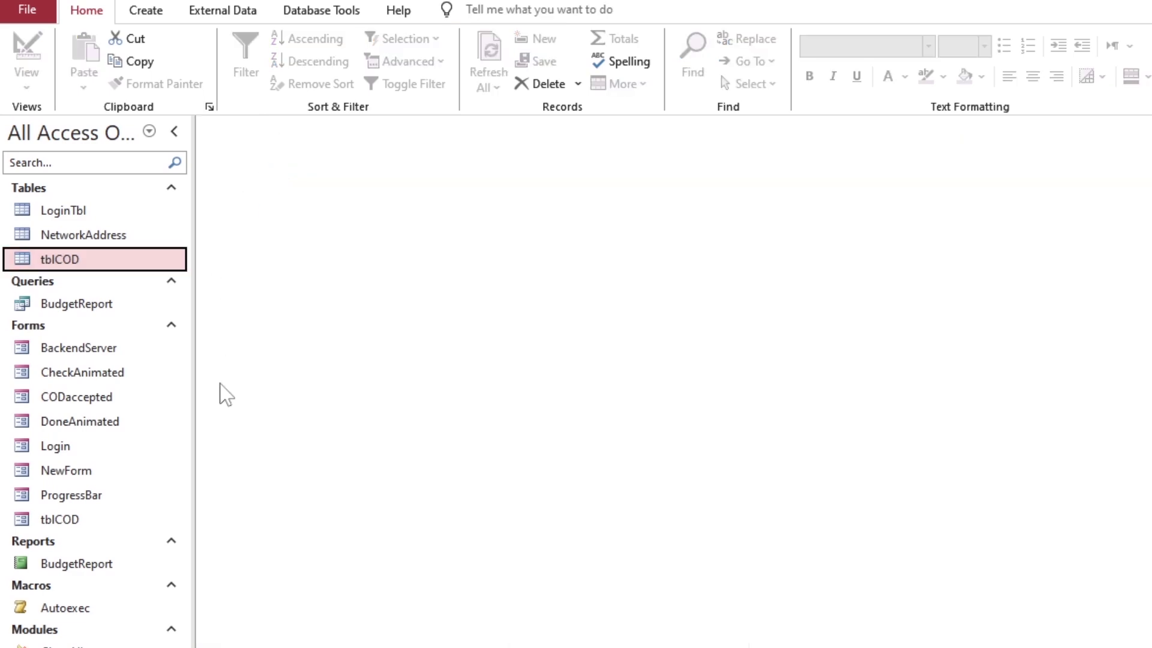
# Sign in through the Login form with the password
pyautogui.click(92, 444)
pyautogui.doubleClick(85, 413)
pyautogui.press('Tab')
pyautogui.write('********')
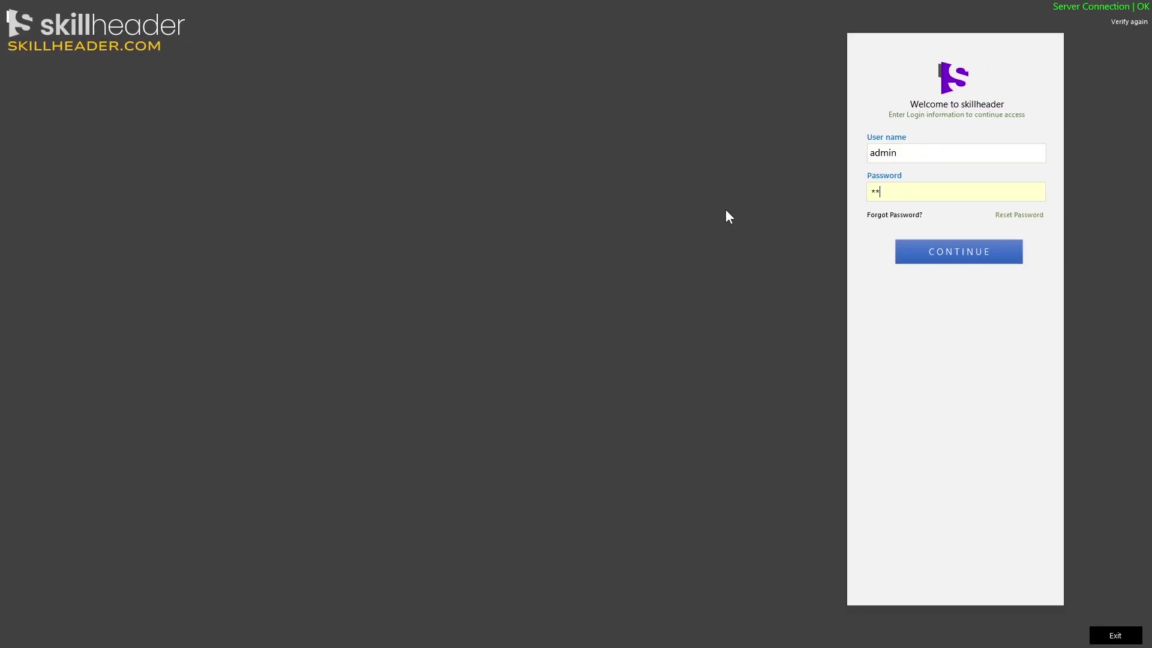
pyautogui.click(943, 251)
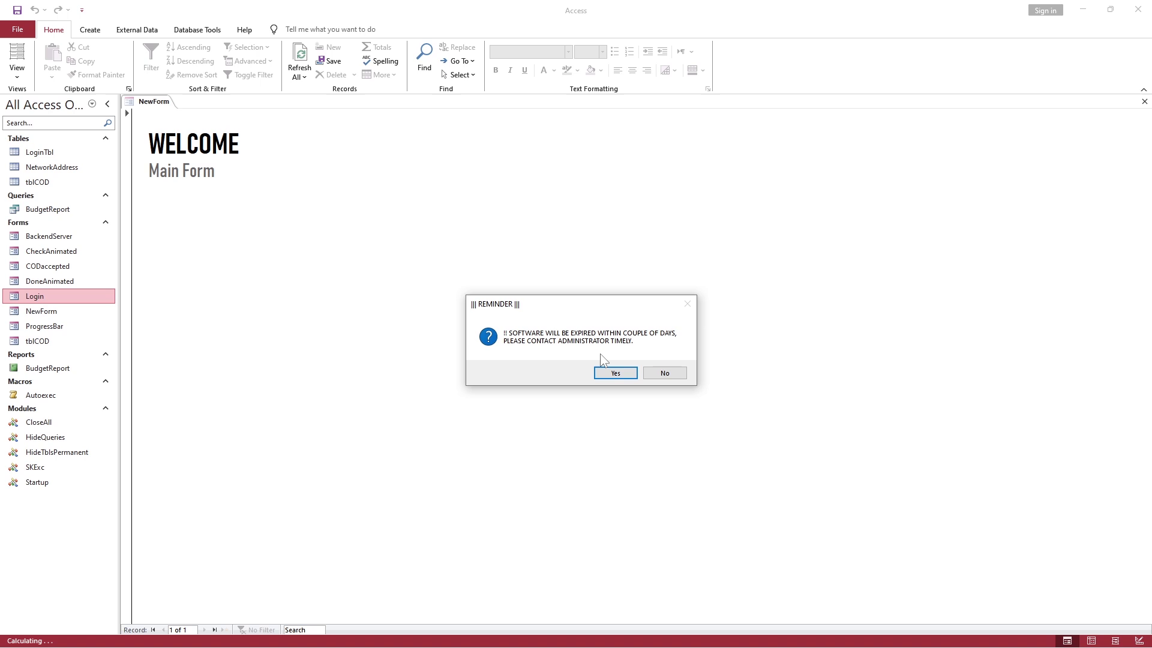
# Accept the expiry reminder, reveal the activation code, close the activation form, and reopen tblCOD
pyautogui.click(615, 373)
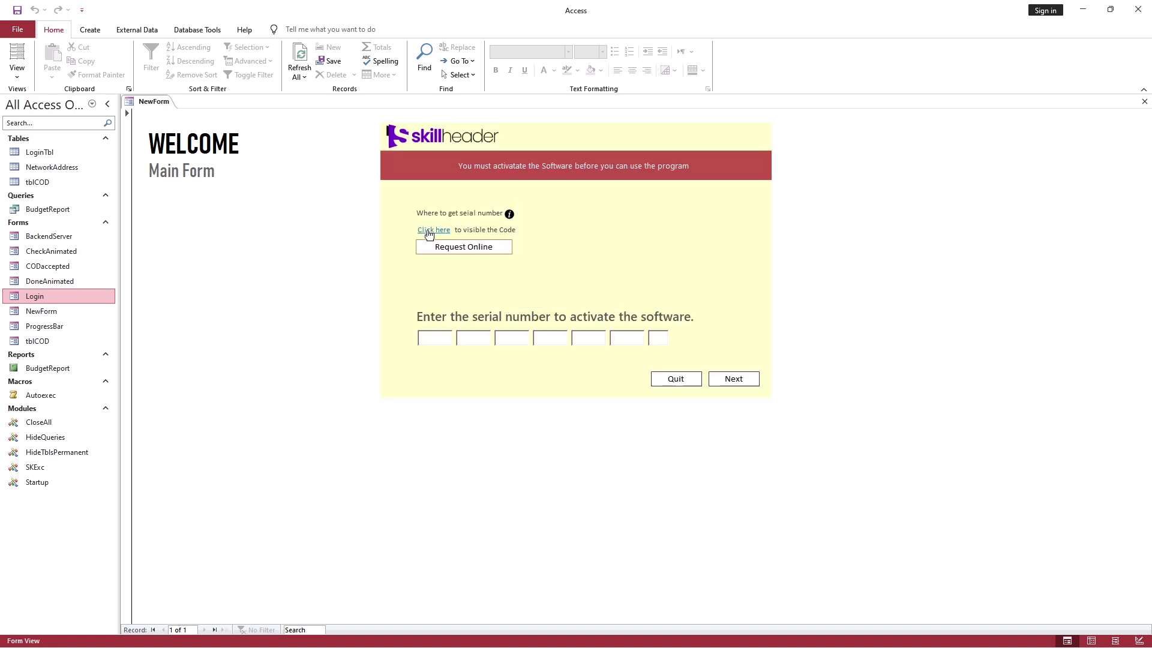
pyautogui.click(428, 230)
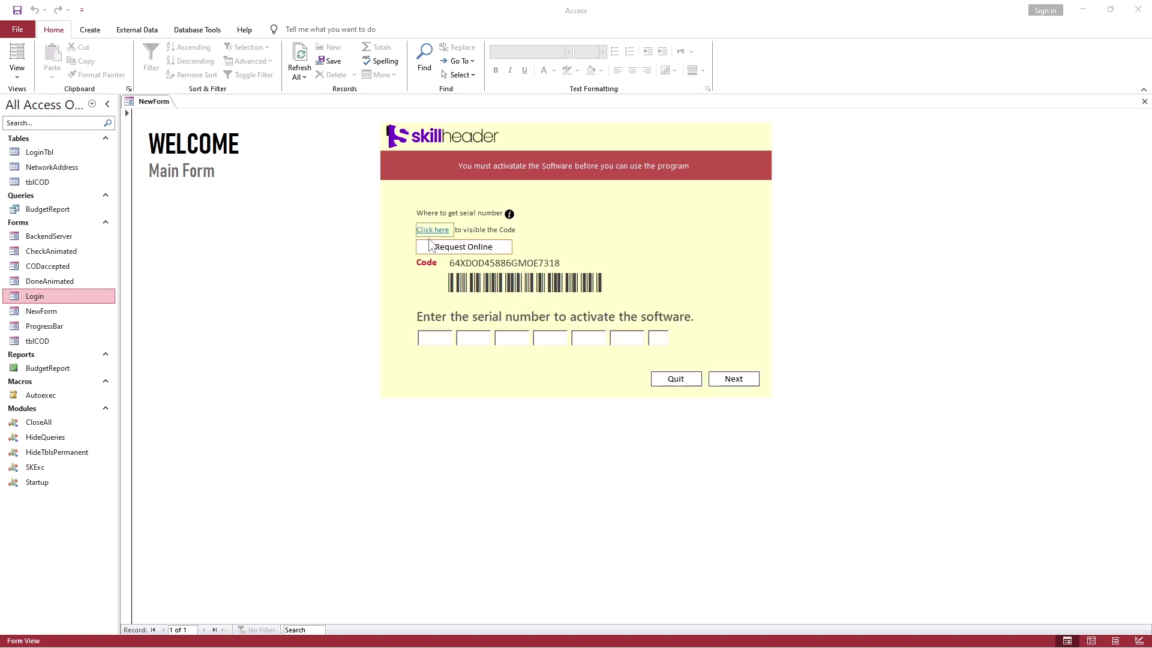
pyautogui.rightClick(629, 277)
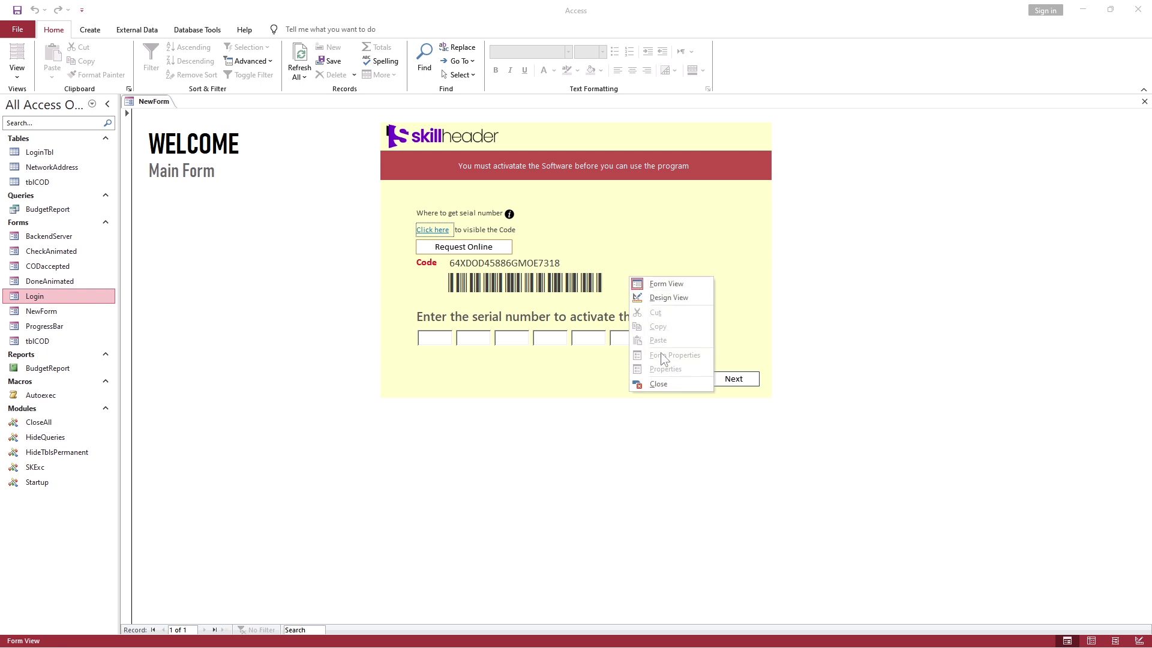
pyautogui.click(658, 384)
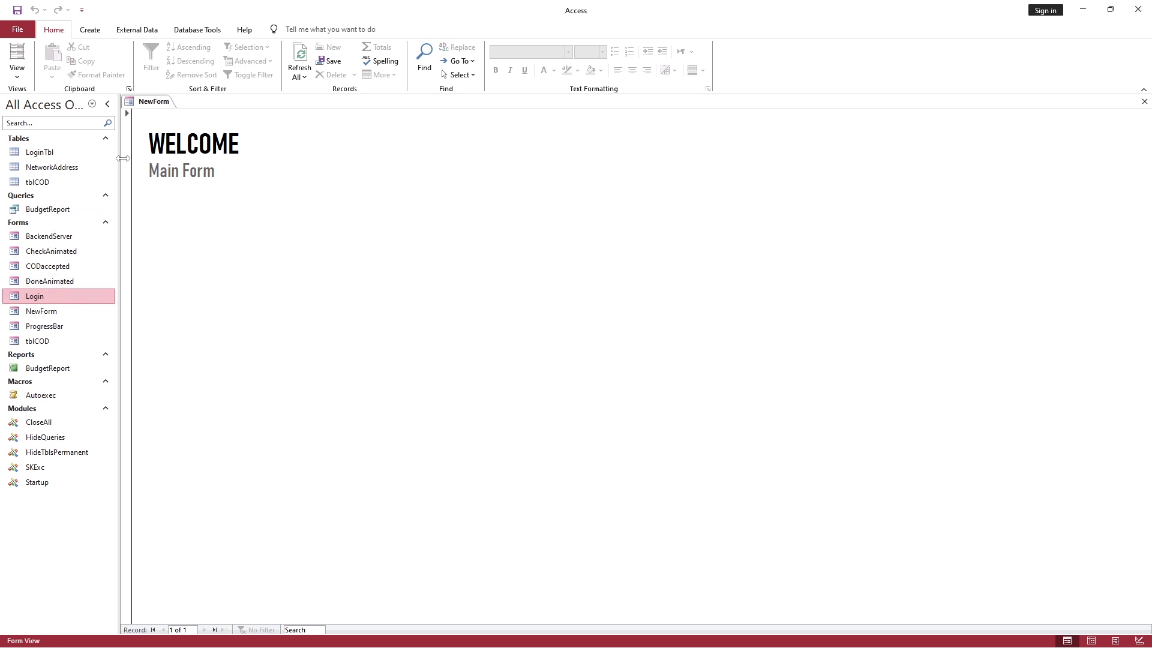
pyautogui.doubleClick(42, 181)
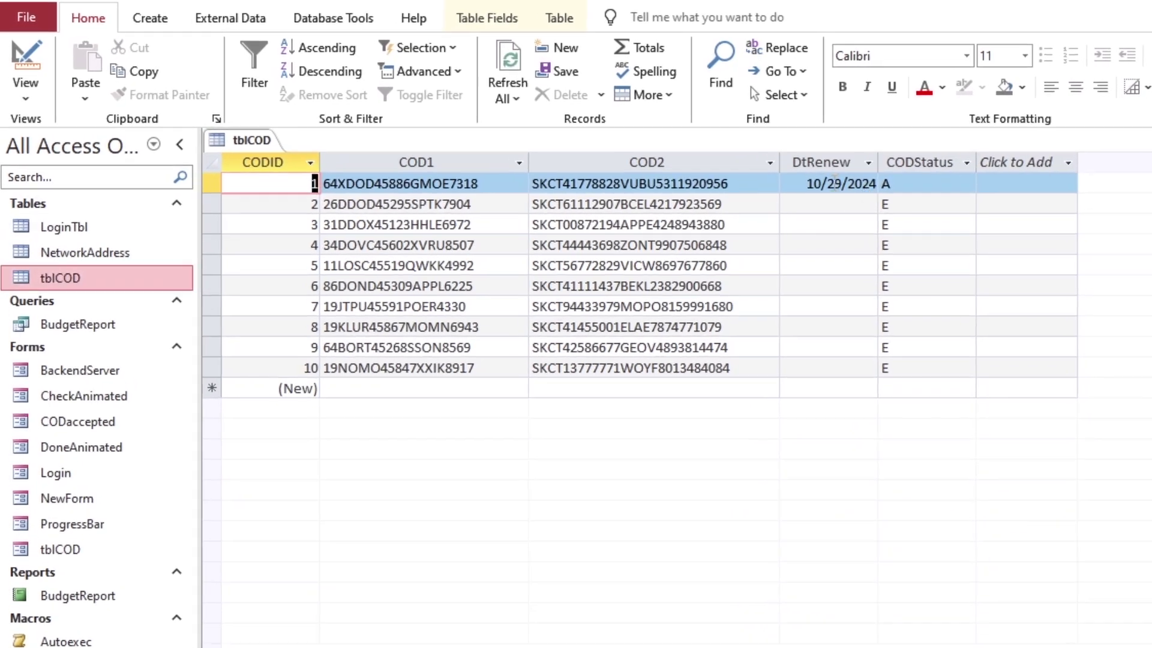
# Change record 1's renewal date to 10/27/2024 and close the tblCOD table
pyautogui.click(837, 184)
pyautogui.write('7')
pyautogui.press('Tab')
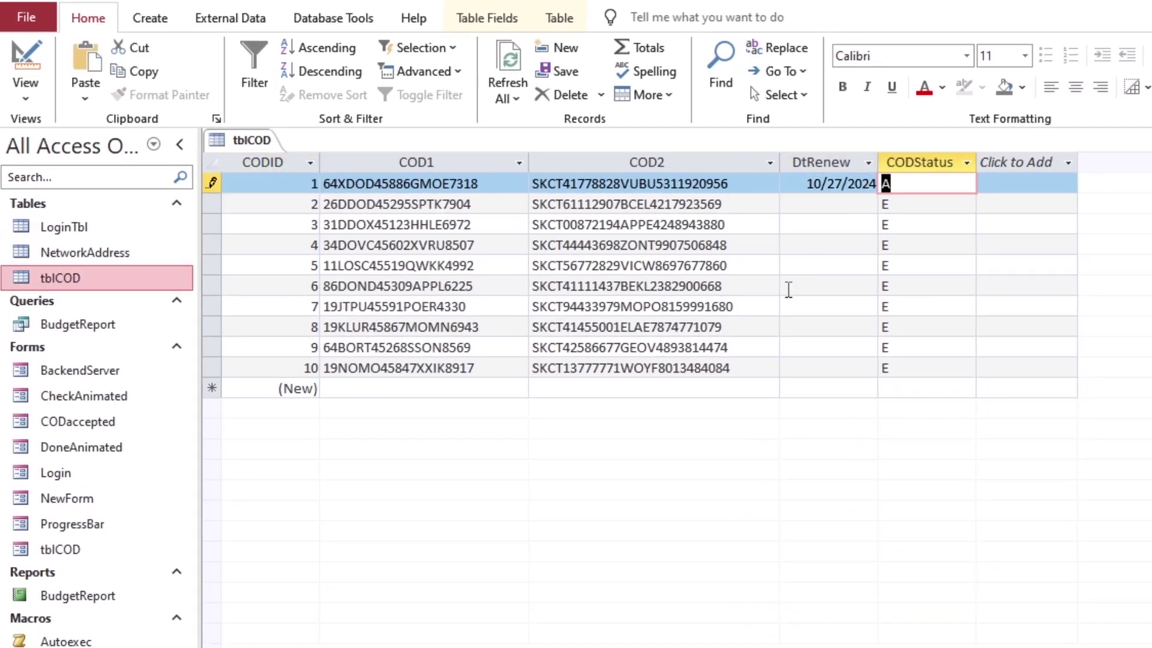
pyautogui.rightClick(258, 153)
pyautogui.click(306, 183)
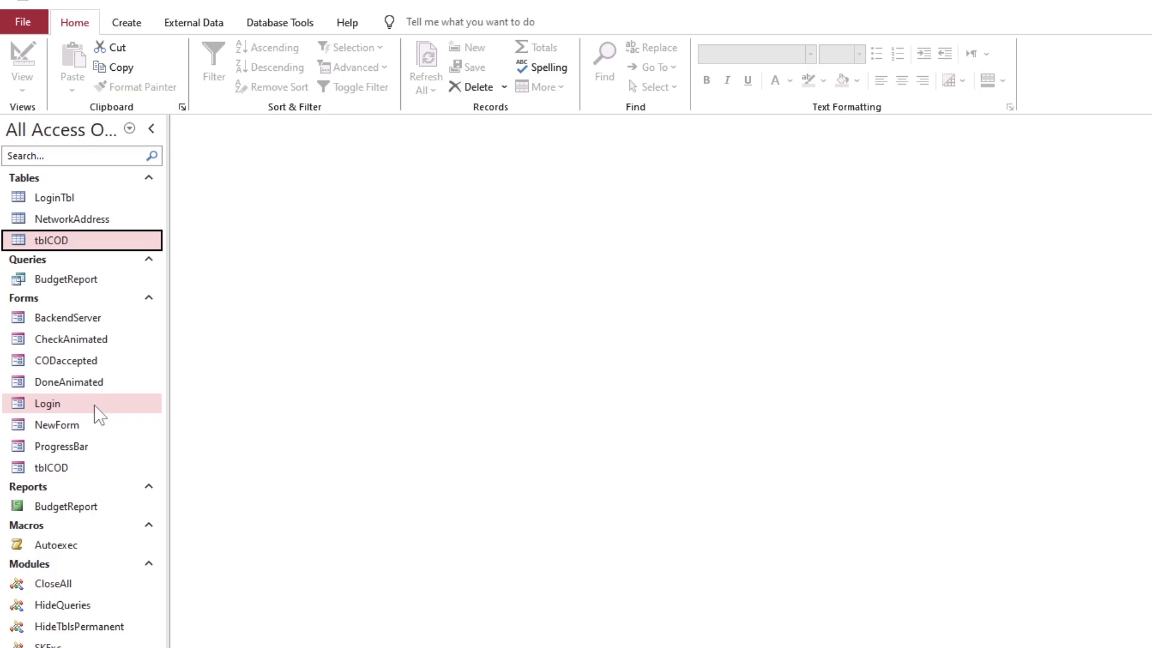
# Log in through the Login form with the admin password and reveal the activation code
pyautogui.doubleClick(108, 473)
pyautogui.press('Tab')
pyautogui.write('admin123')
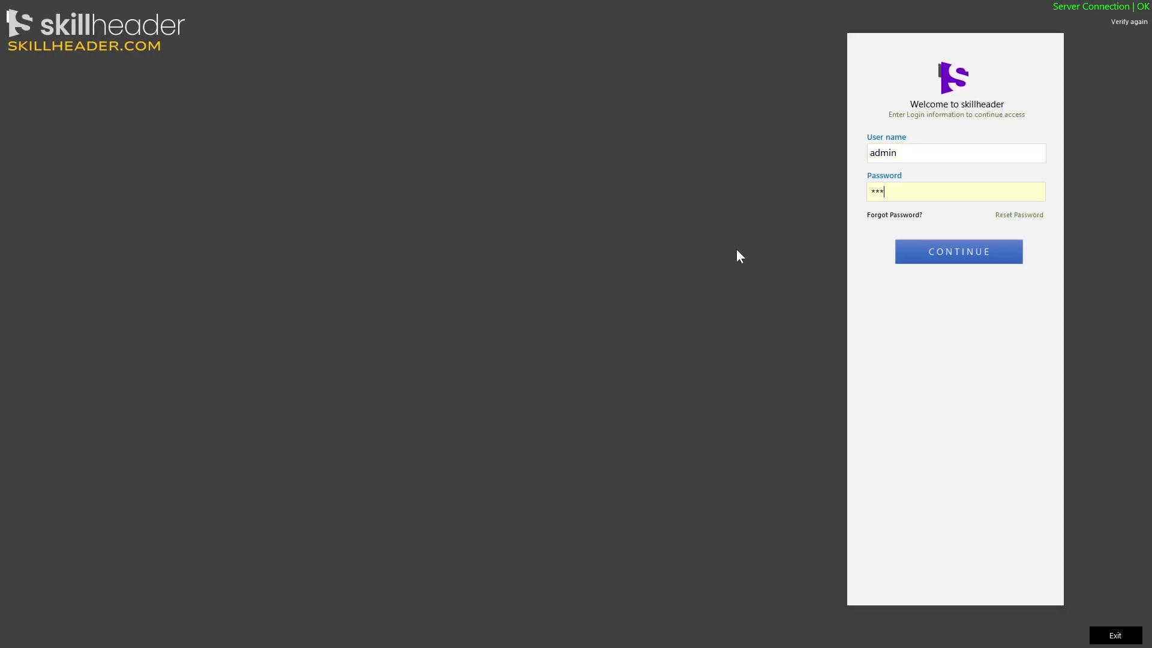
pyautogui.press('Return')
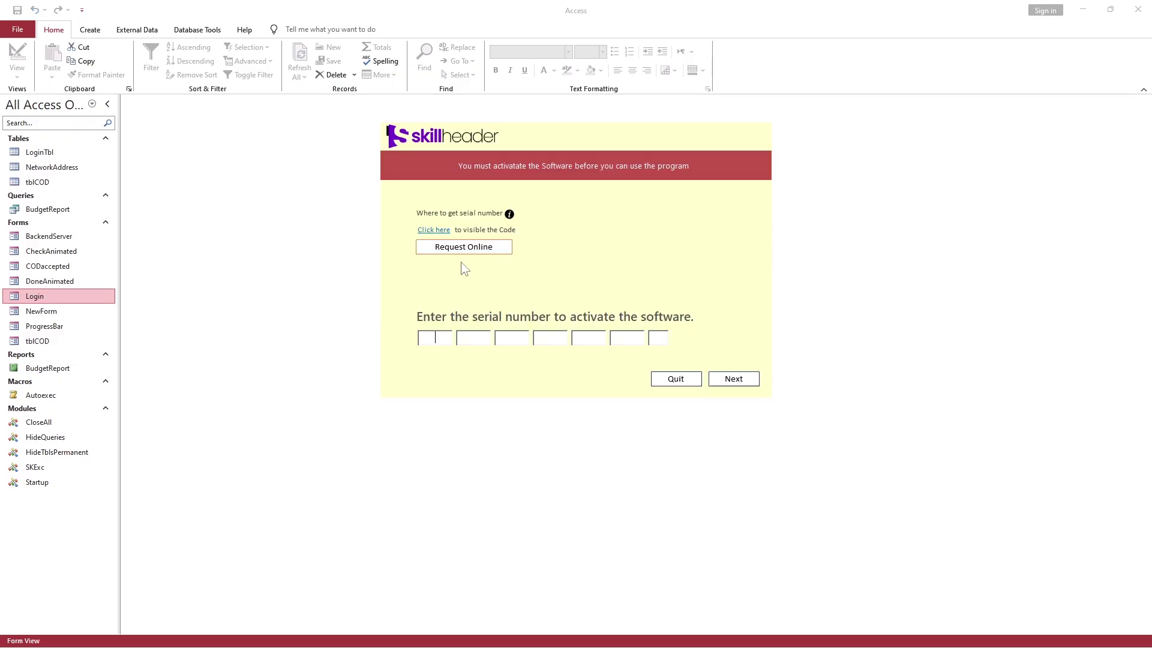
pyautogui.click(432, 230)
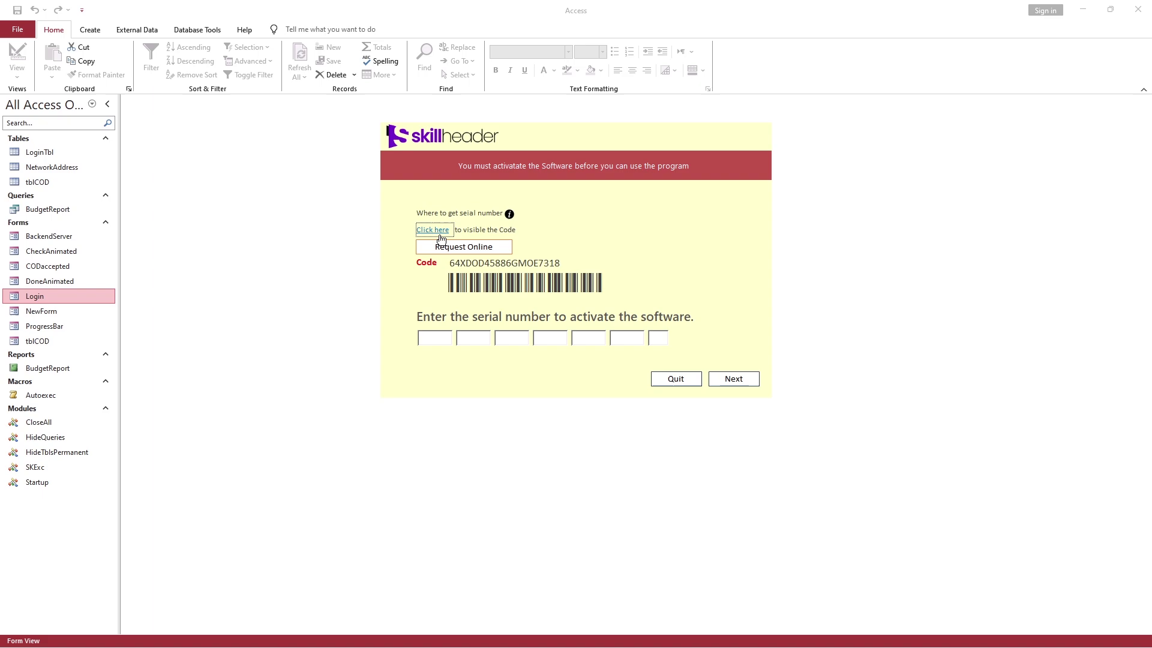
pyautogui.rightClick(619, 338)
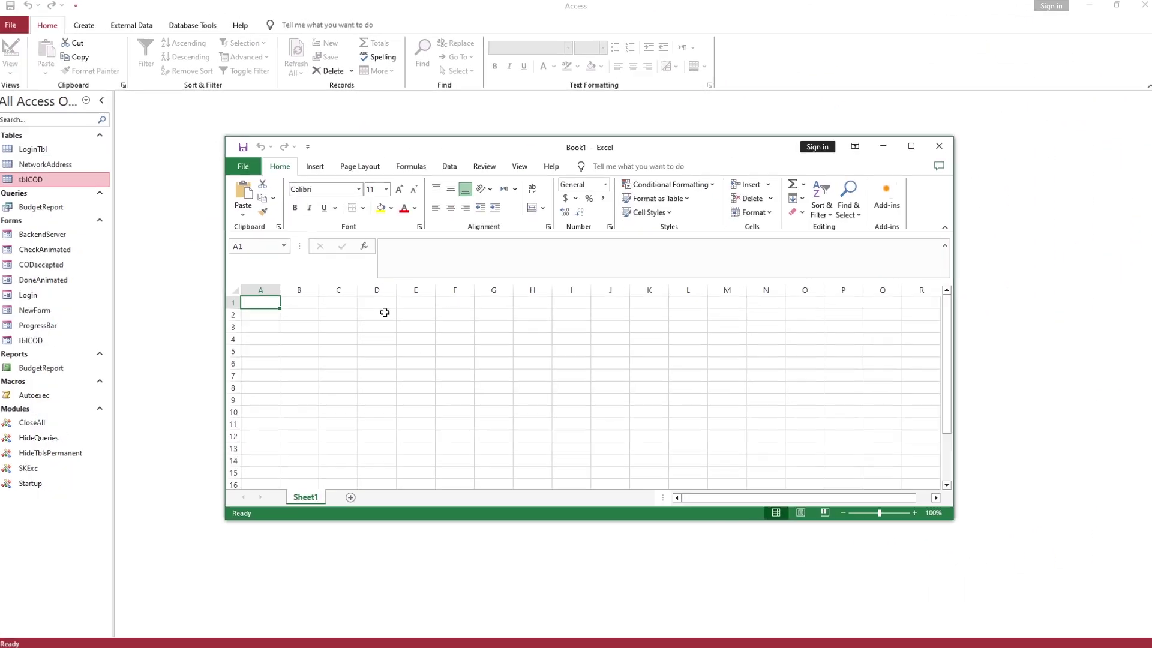
# Widen columns C and D, then fill =RANDBETWEEN(1000,9999) from C2 down to C10
pyautogui.moveTo(338, 293); pyautogui.dragTo(376, 293)
pyautogui.moveTo(396, 293); pyautogui.dragTo(490, 292)
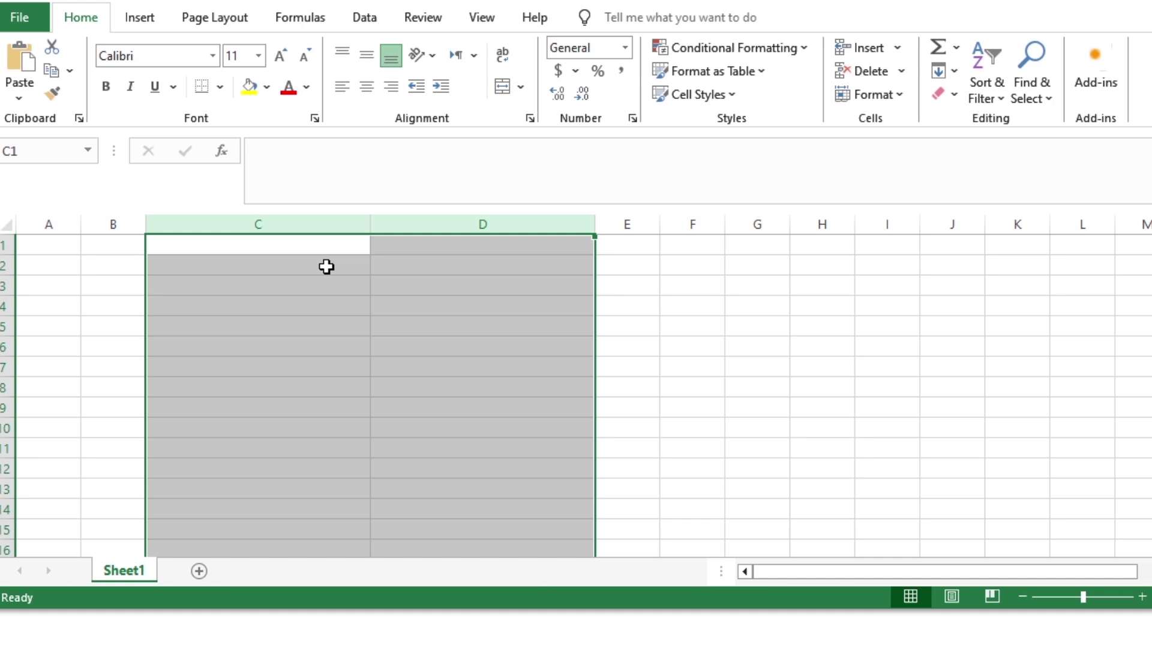
pyautogui.click(325, 266)
pyautogui.write('=rand')
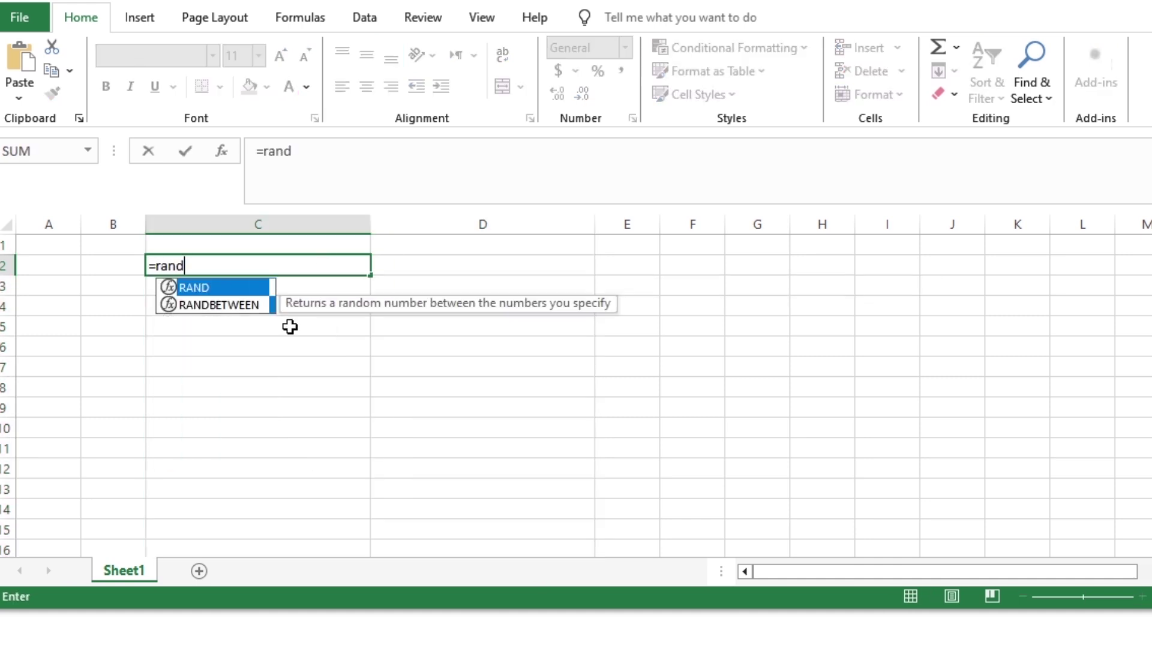
pyautogui.press('Tab')
pyautogui.write('1000,9999')
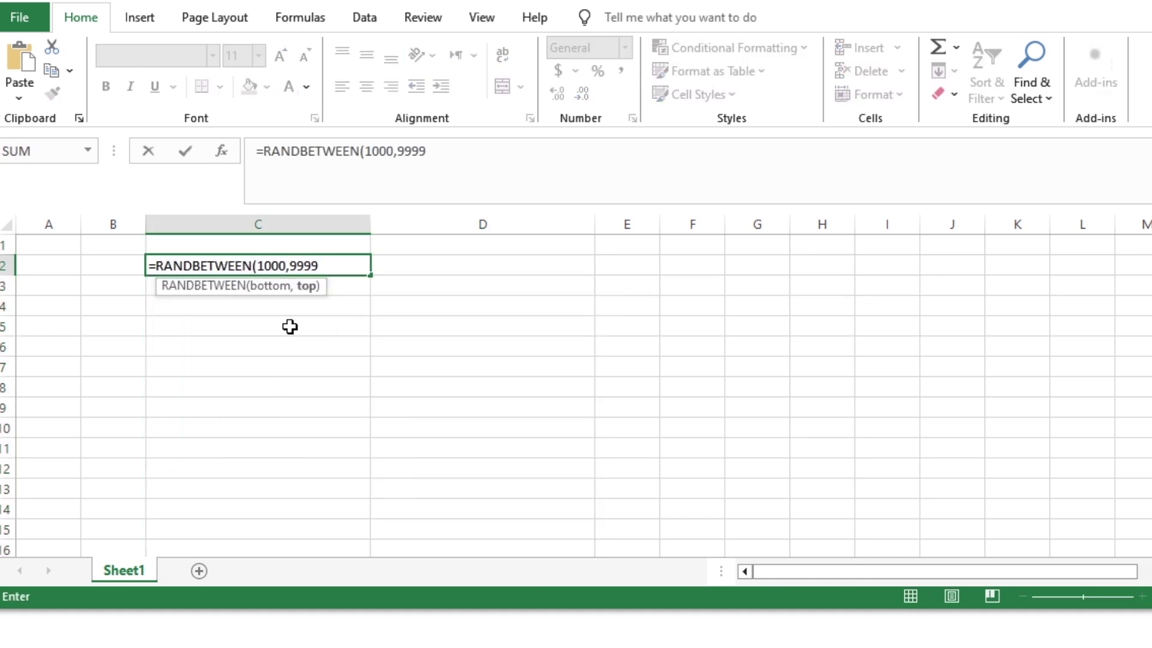
pyautogui.press('Return')
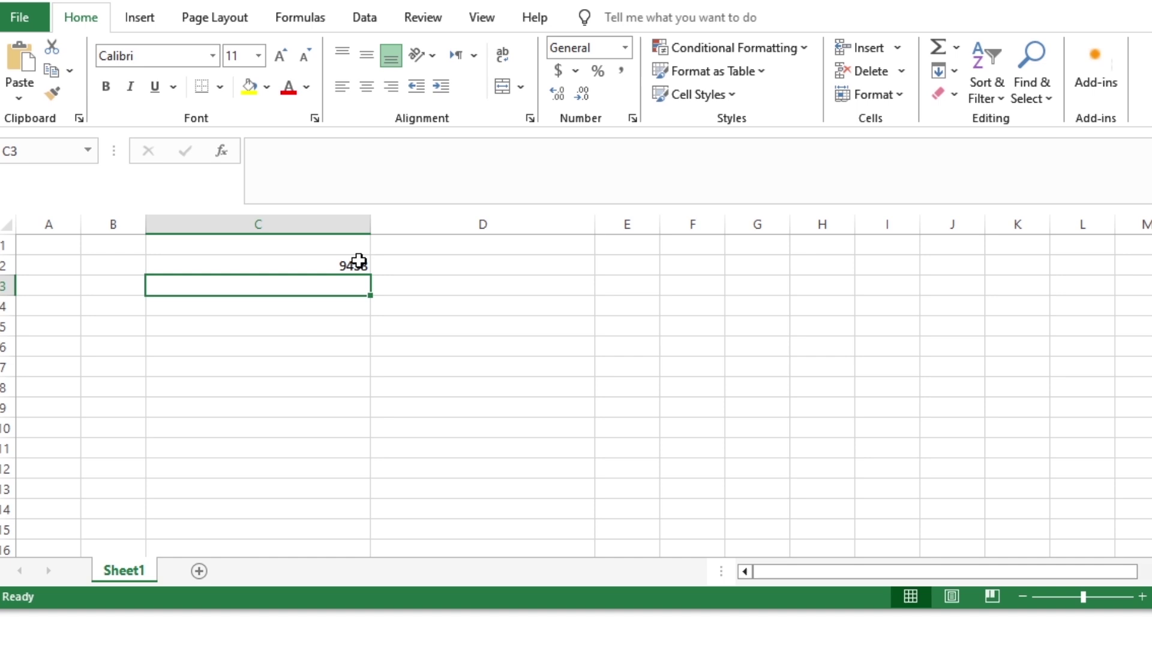
pyautogui.click(358, 262)
pyautogui.moveTo(375, 275); pyautogui.dragTo(372, 441)
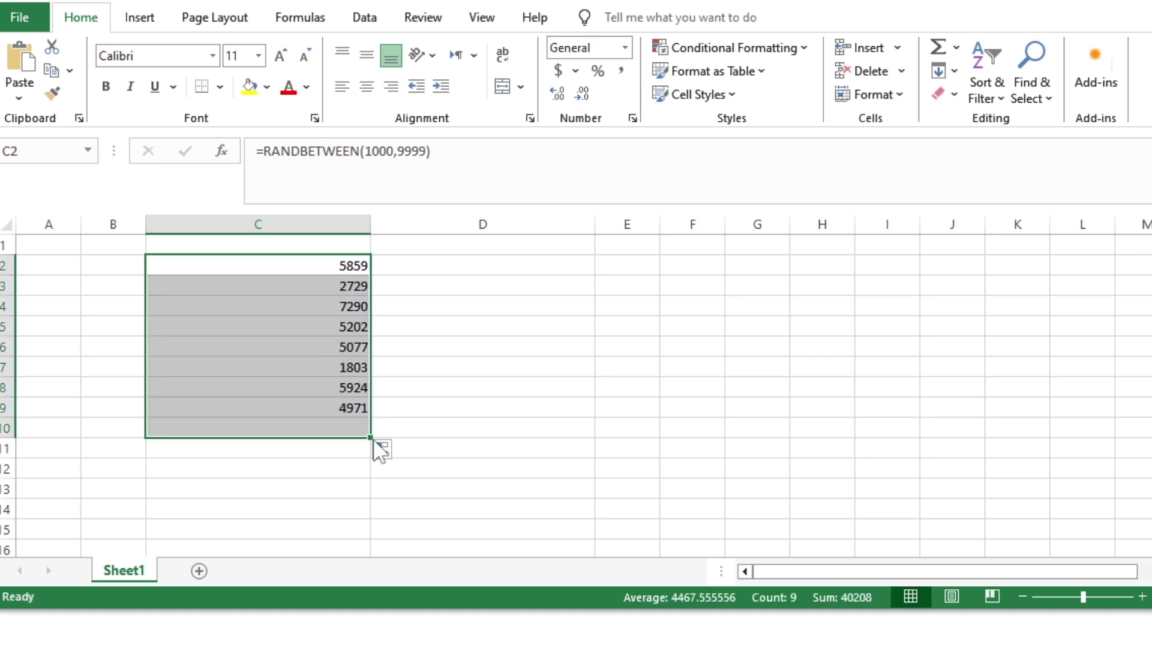
# Fill =CHAR(RANDBETWEEN(56,90)) from D2 down to D10 for random letters
pyautogui.click(447, 272)
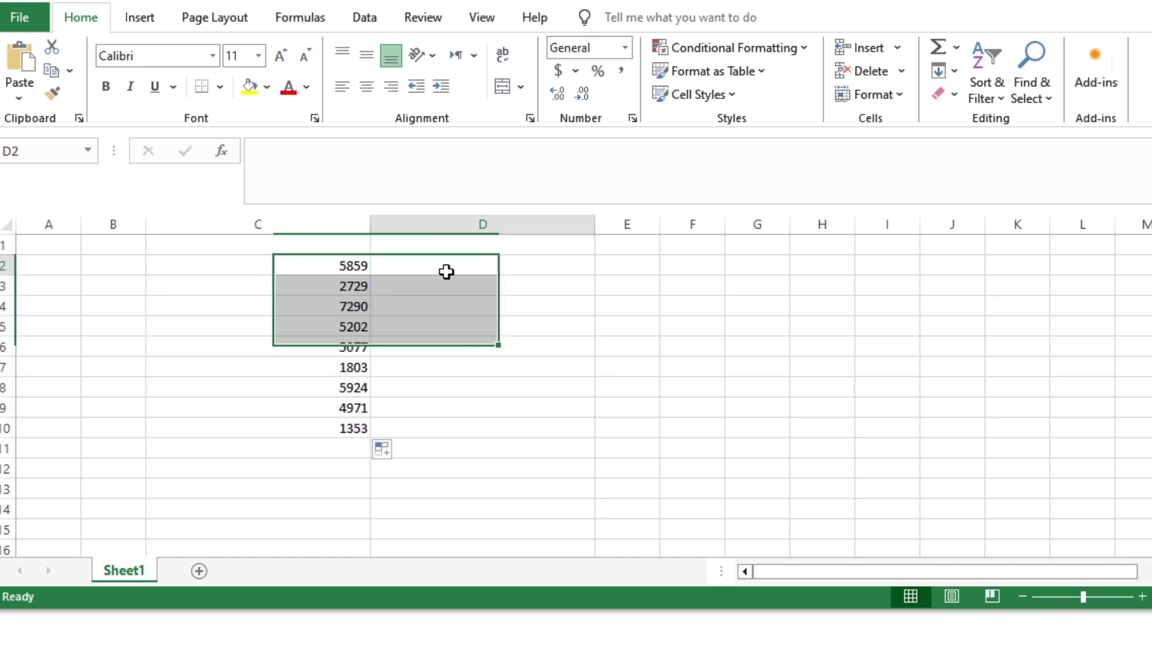
pyautogui.write('=cha')
pyautogui.press('Tab')
pyautogui.write('rand')
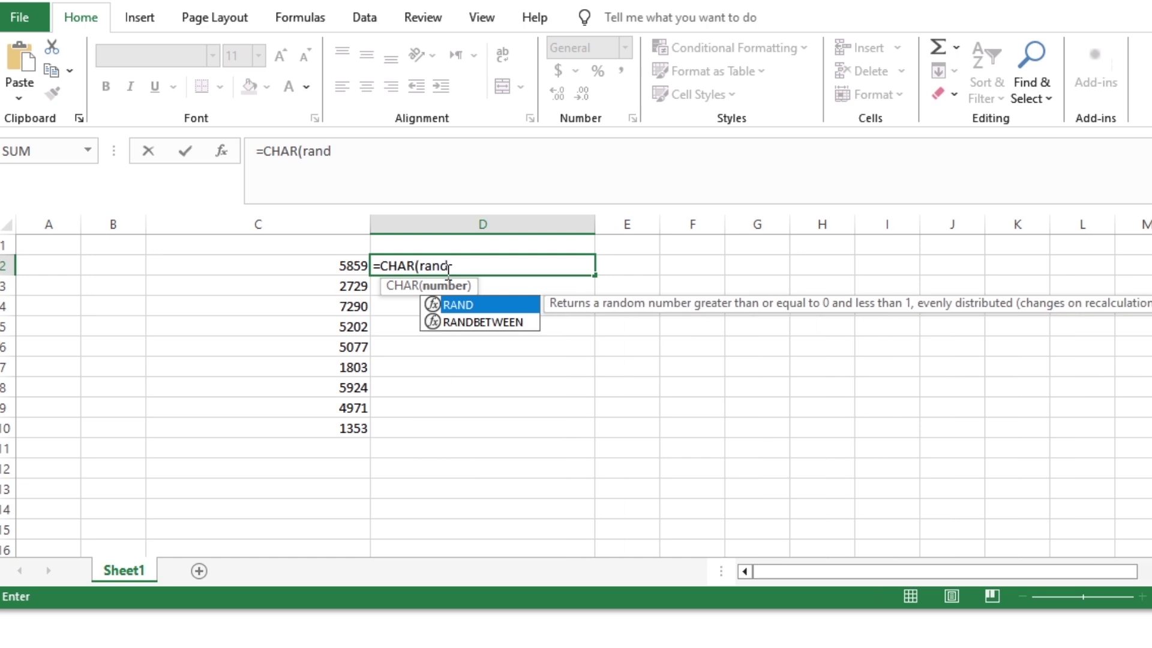
pyautogui.press('Down')
pyautogui.press('Tab')
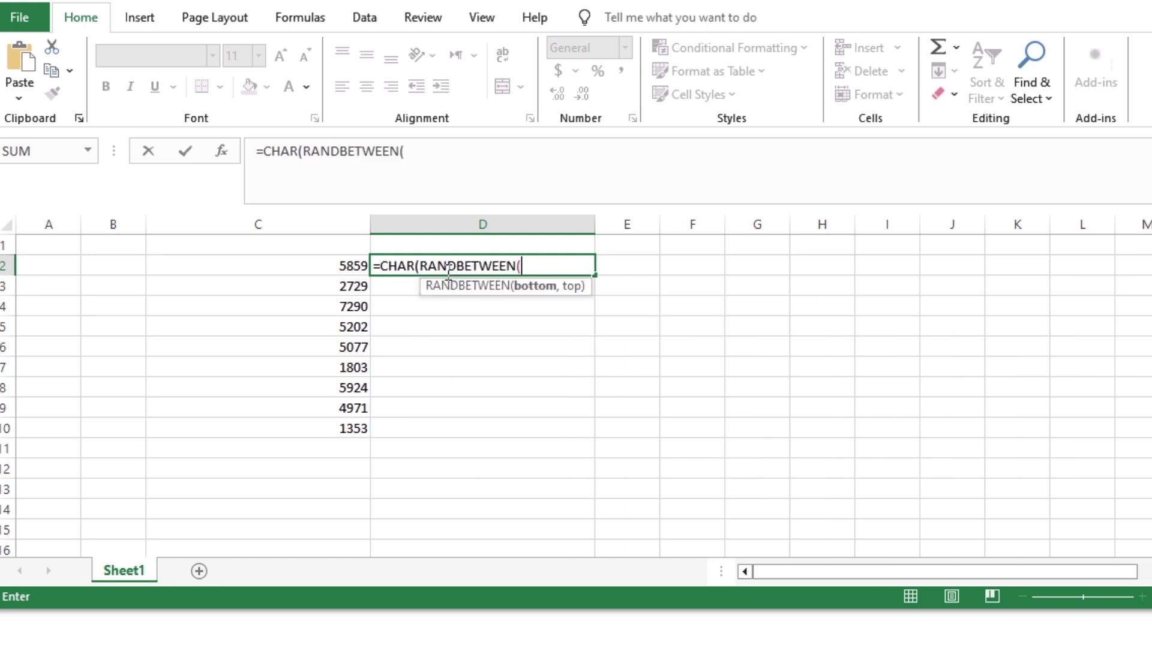
pyautogui.write('56,90))')
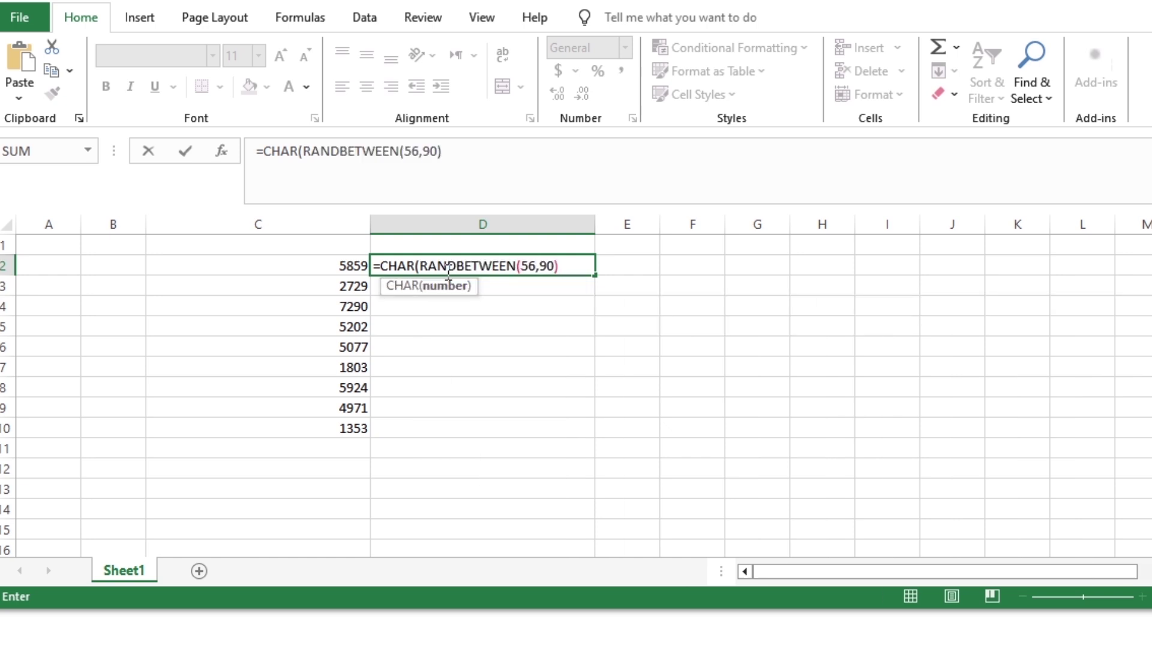
pyautogui.press('Return')
pyautogui.click(561, 272)
pyautogui.moveTo(594, 275); pyautogui.dragTo(586, 442)
# Re-commit the D2 letter formula and refill it down to D10
pyautogui.click(403, 260)
pyautogui.doubleClick(404, 260)
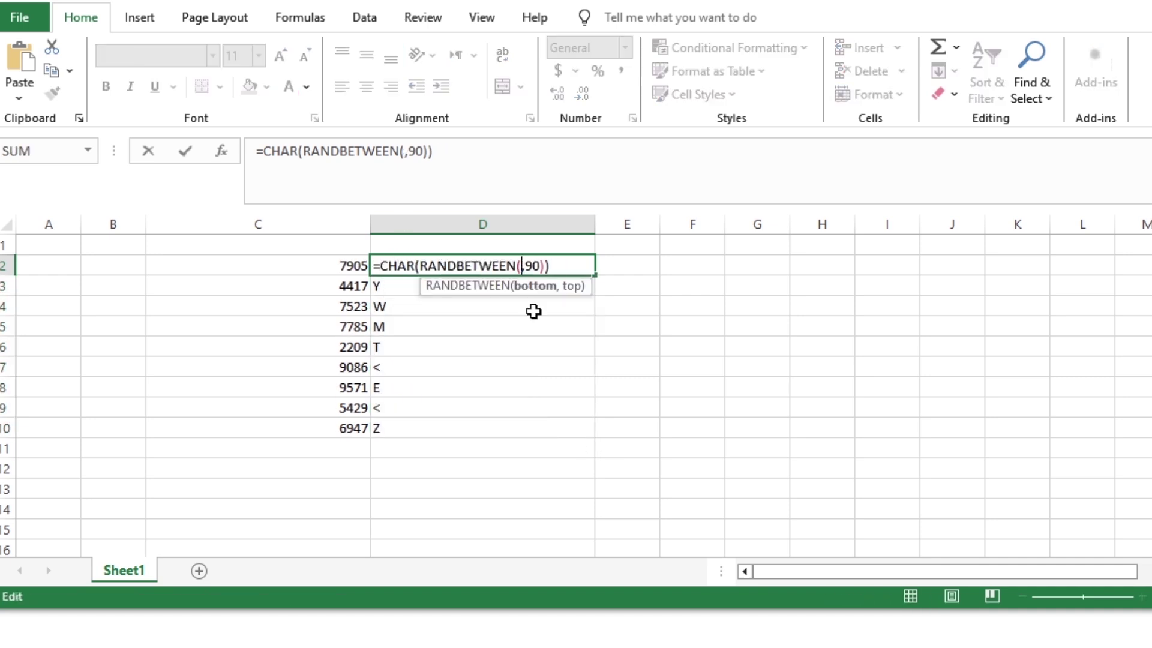
pyautogui.press('Return')
pyautogui.click(564, 264)
pyautogui.moveTo(593, 274); pyautogui.dragTo(587, 433)
# Review the C2 and D2 formulas, widen column D, and clear C2:D10
pyautogui.click(352, 265)
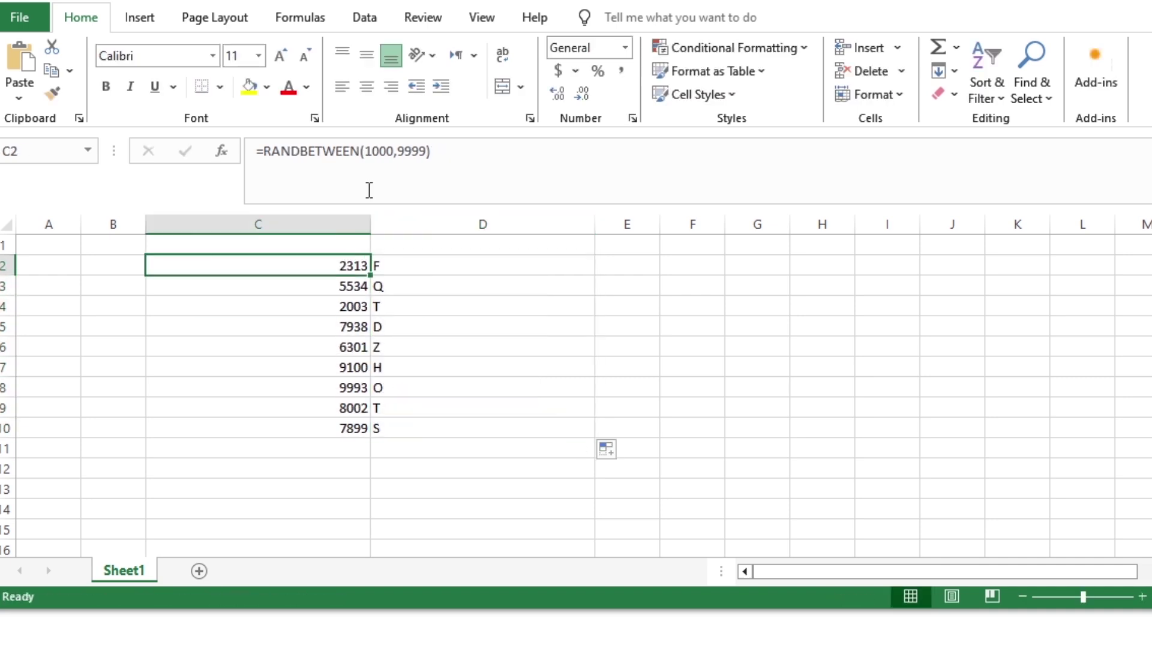
pyautogui.moveTo(446, 150); pyautogui.dragTo(261, 167)
pyautogui.click(404, 264)
pyautogui.moveTo(447, 150); pyautogui.dragTo(257, 177)
pyautogui.click(329, 265)
pyautogui.moveTo(594, 224); pyautogui.dragTo(391, 235)
pyautogui.moveTo(308, 268); pyautogui.dragTo(380, 428)
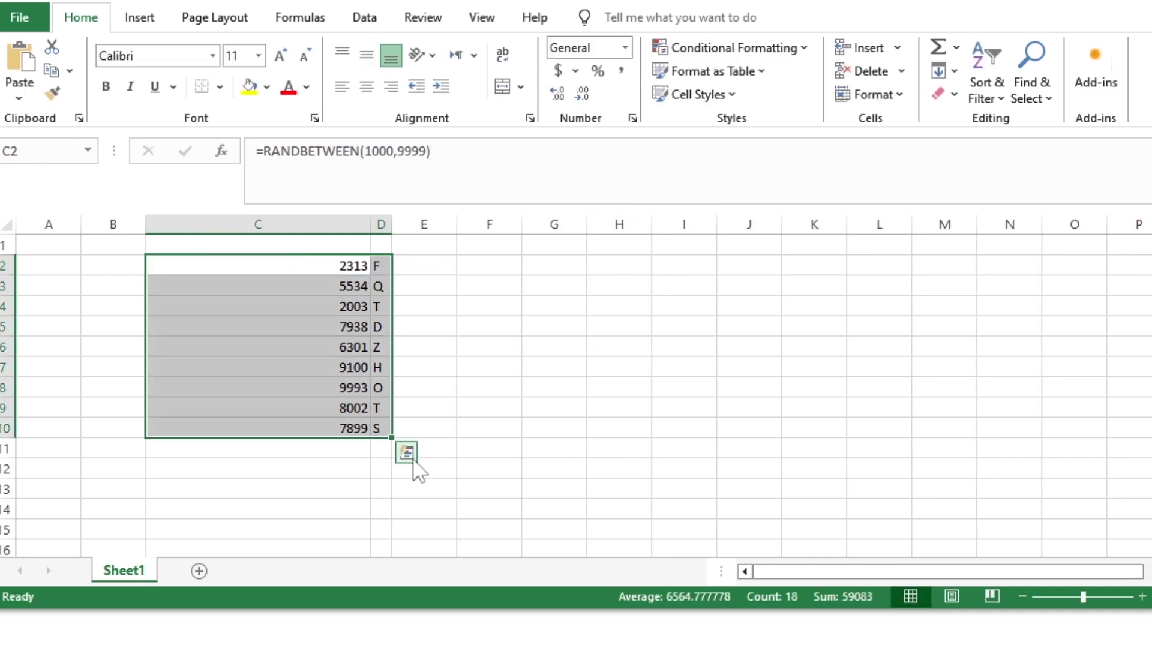
pyautogui.press('Delete')
# Start C2's formula as ="SKCT"&RANDBETWEEN(1000,9999)&CHAR(RANDBETWEEN(65,90))
pyautogui.moveTo(391, 224); pyautogui.dragTo(582, 226)
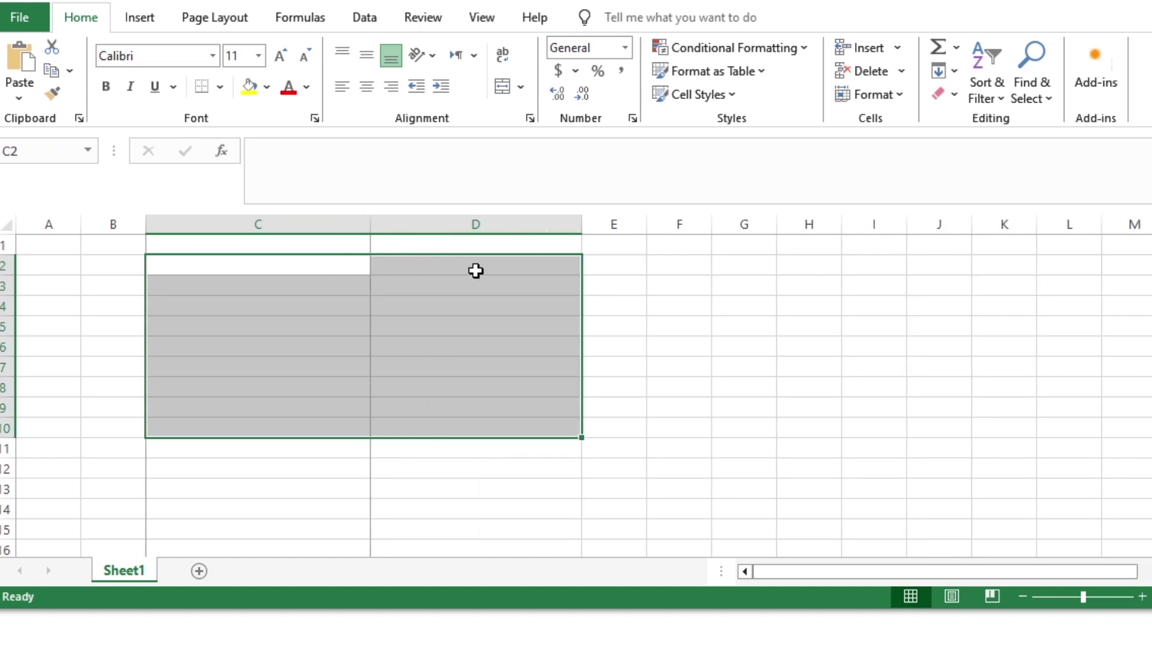
pyautogui.click(387, 270)
pyautogui.click(330, 167)
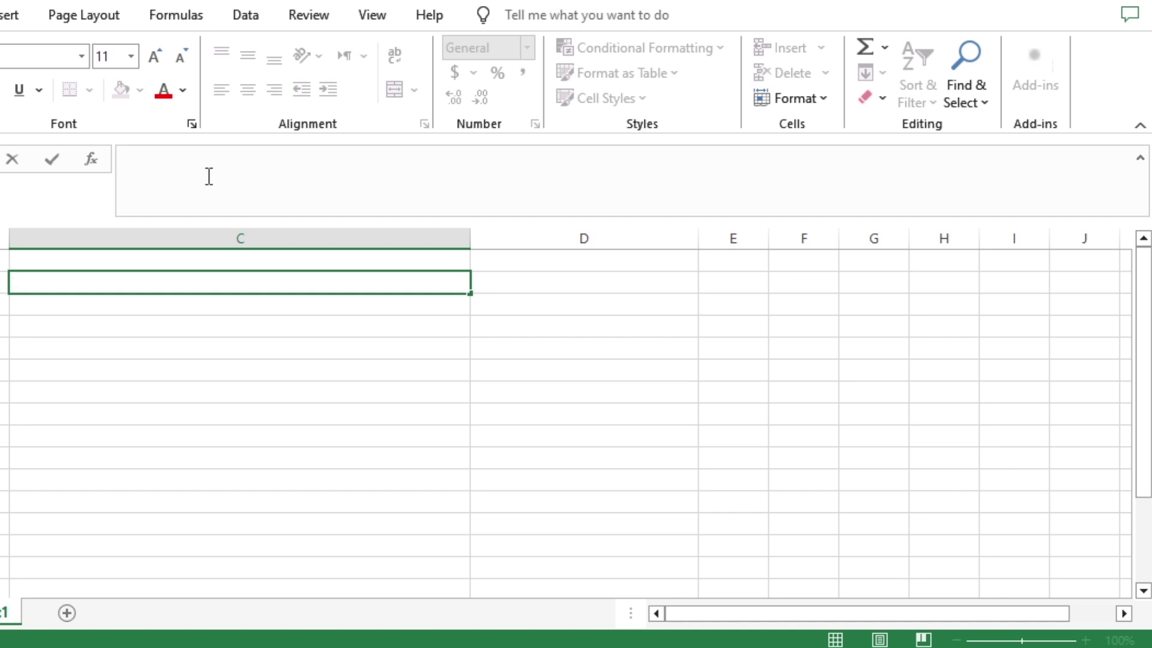
pyautogui.write('="SKCT')
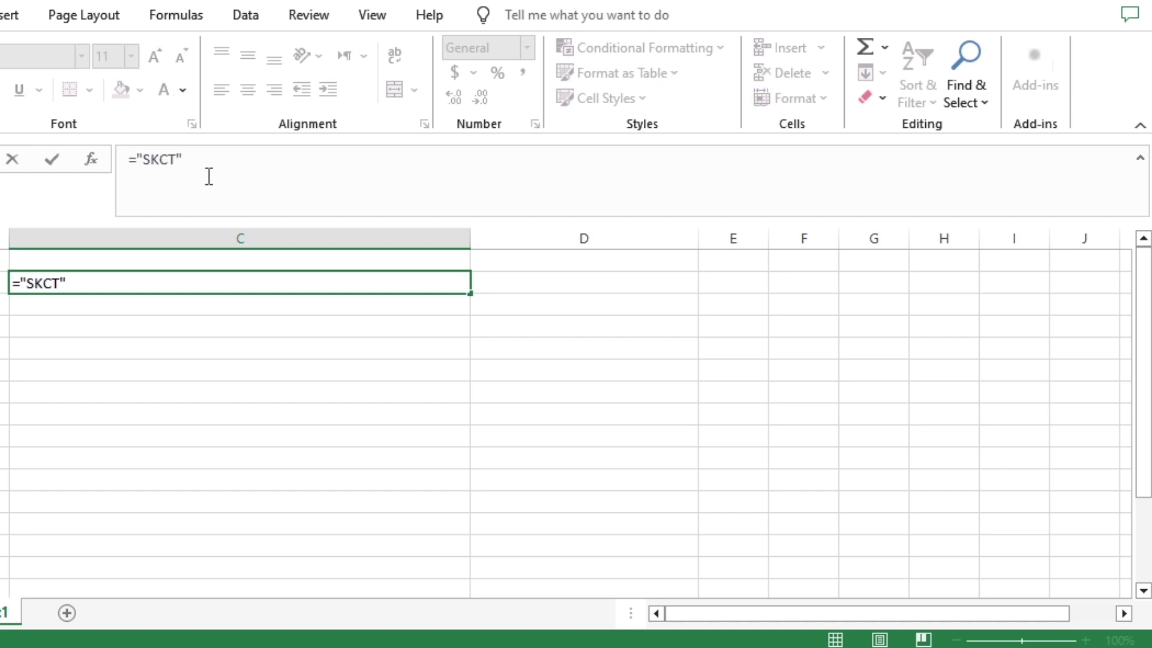
pyautogui.write('"&rand')
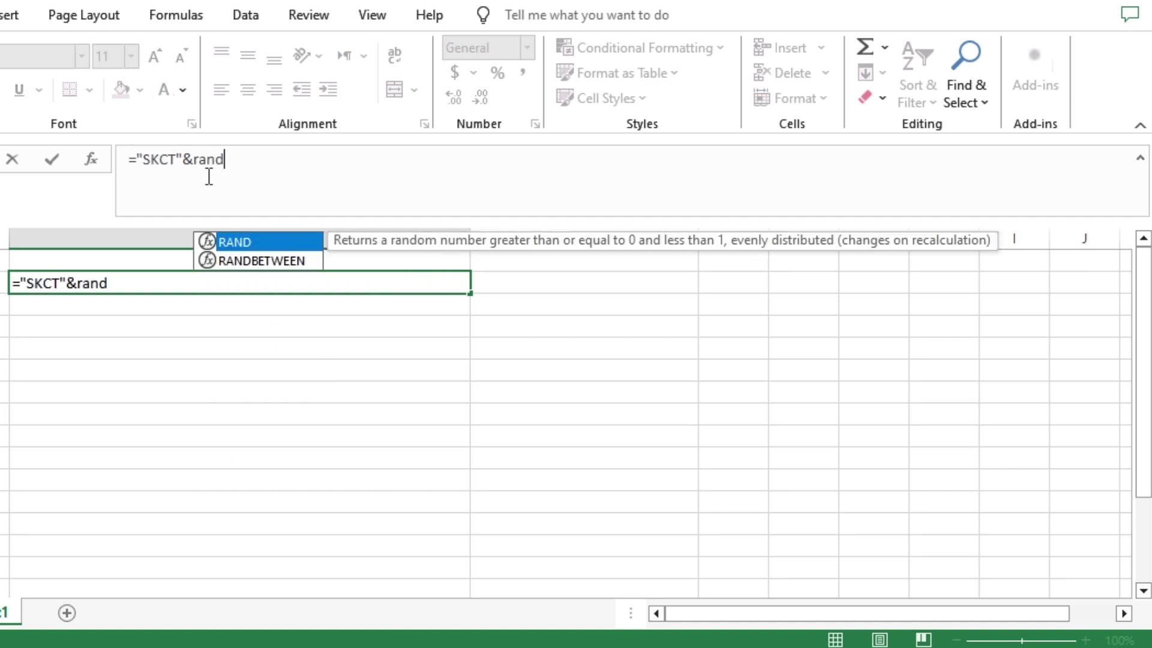
pyautogui.write('(1000,')
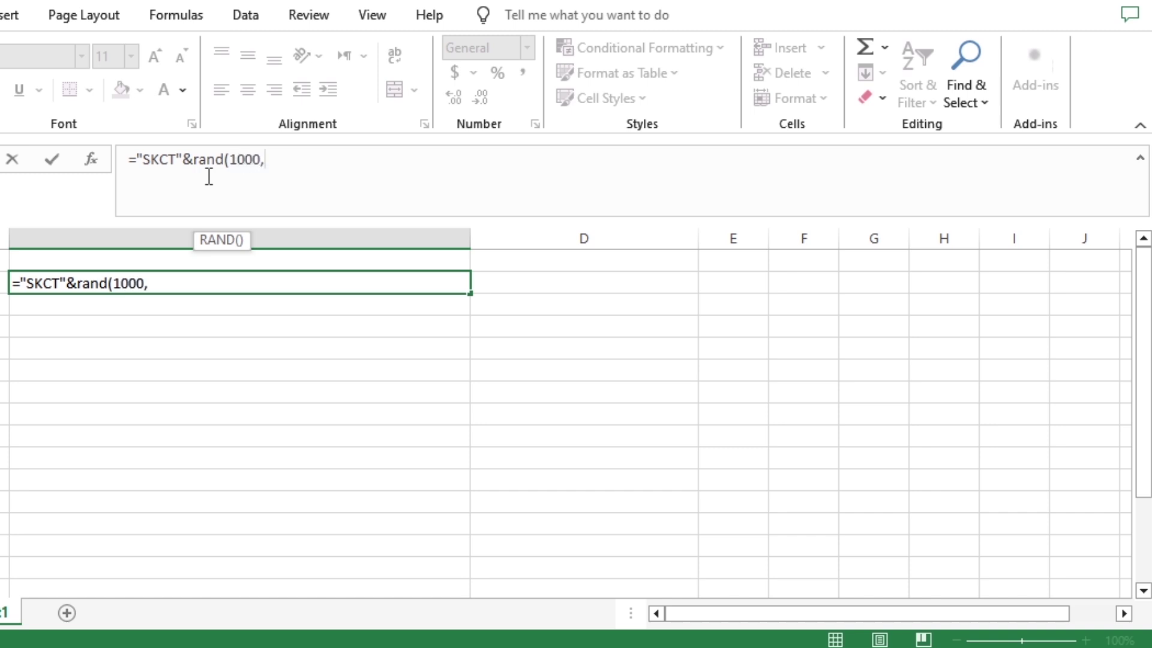
pyautogui.write('9999)')
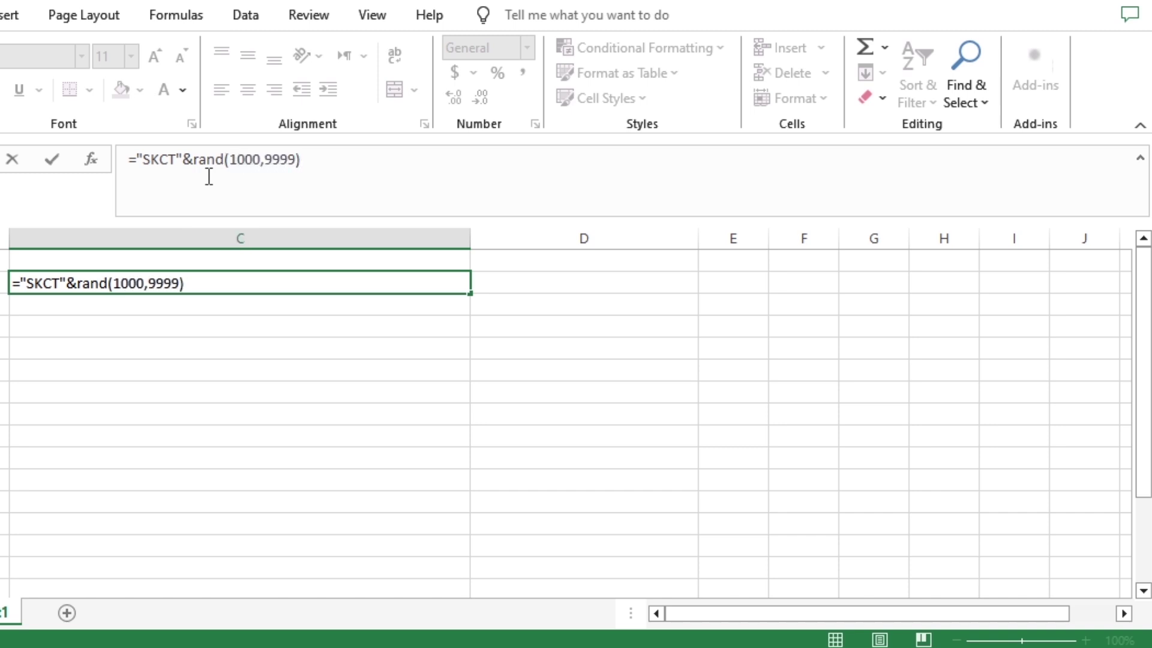
pyautogui.write('&char(ran')
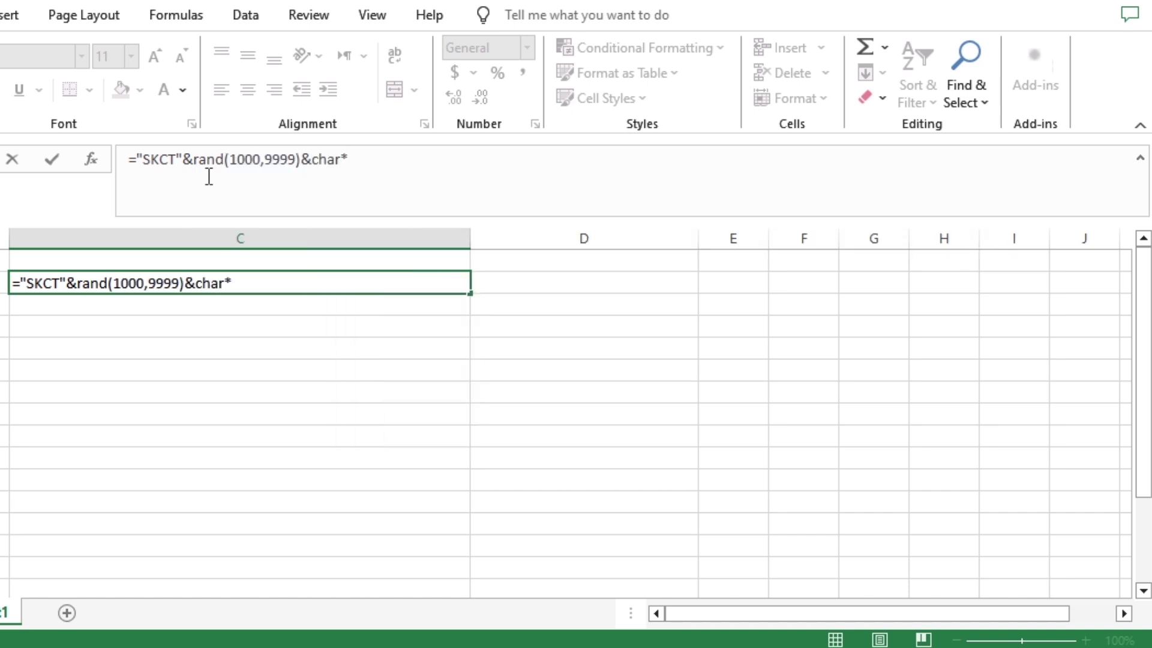
pyautogui.press('Down')
pyautogui.press('Tab')
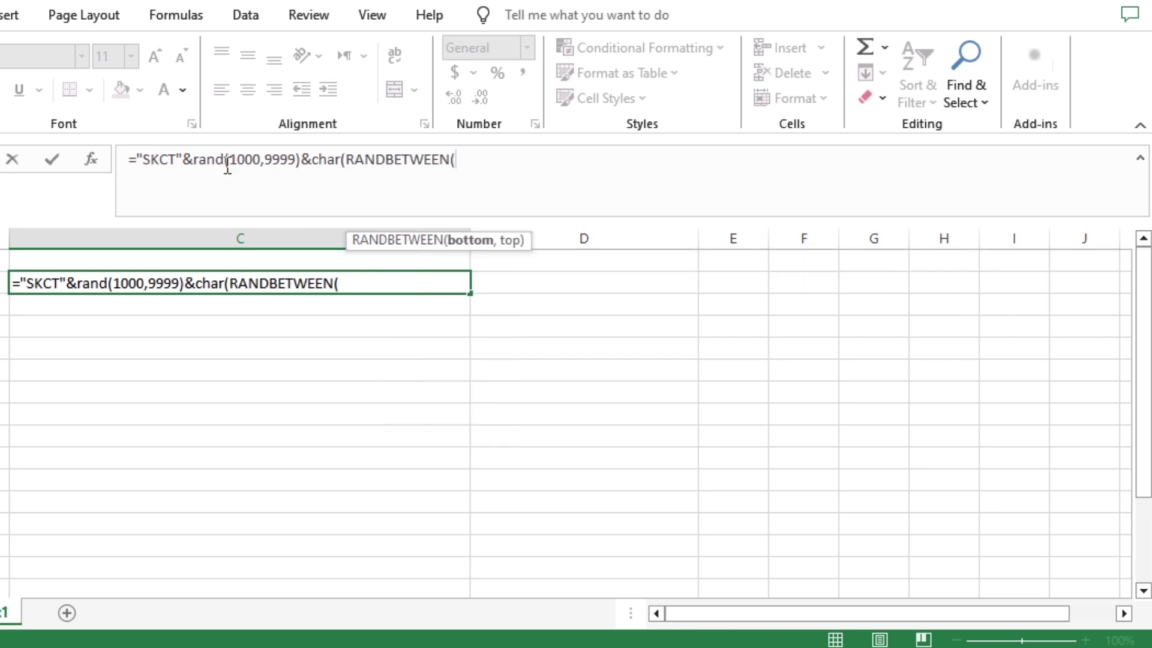
pyautogui.click(227, 159)
pyautogui.write('between')
pyautogui.click(549, 159)
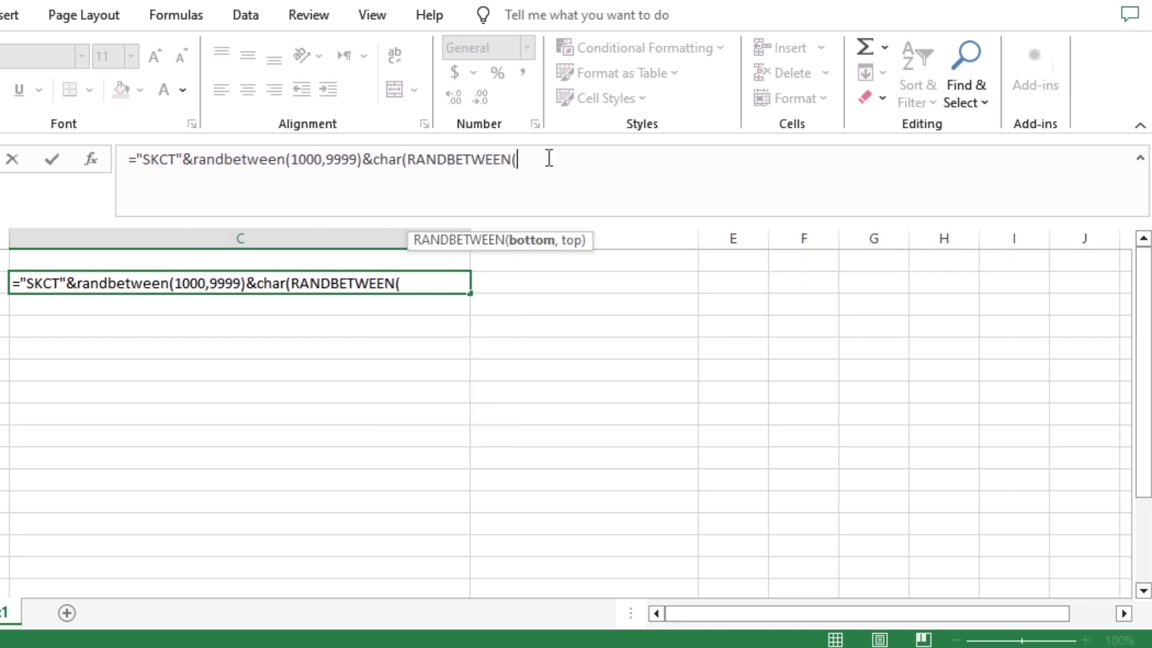
pyautogui.write('65,90')
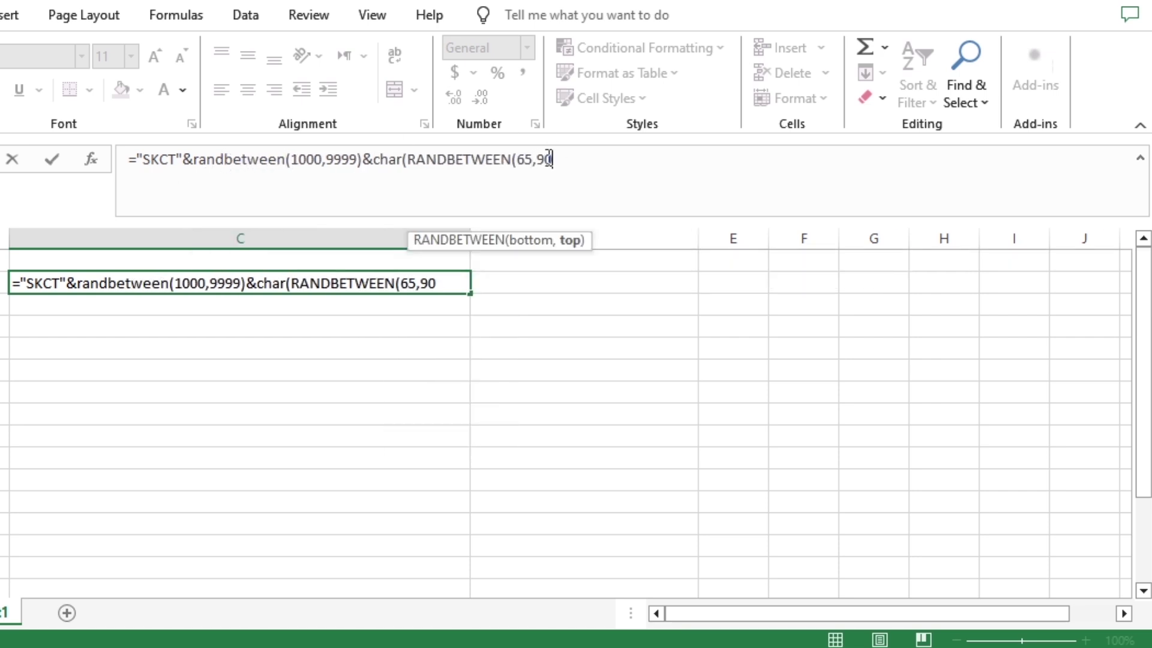
pyautogui.write('))')
# Copy the CHAR(RANDBETWEEN(65,90)) piece and paste three more random-letter pieces after it
pyautogui.moveTo(562, 159); pyautogui.dragTo(360, 161)
pyautogui.hotkey('ctrl', 'c')
pyautogui.click(576, 168)
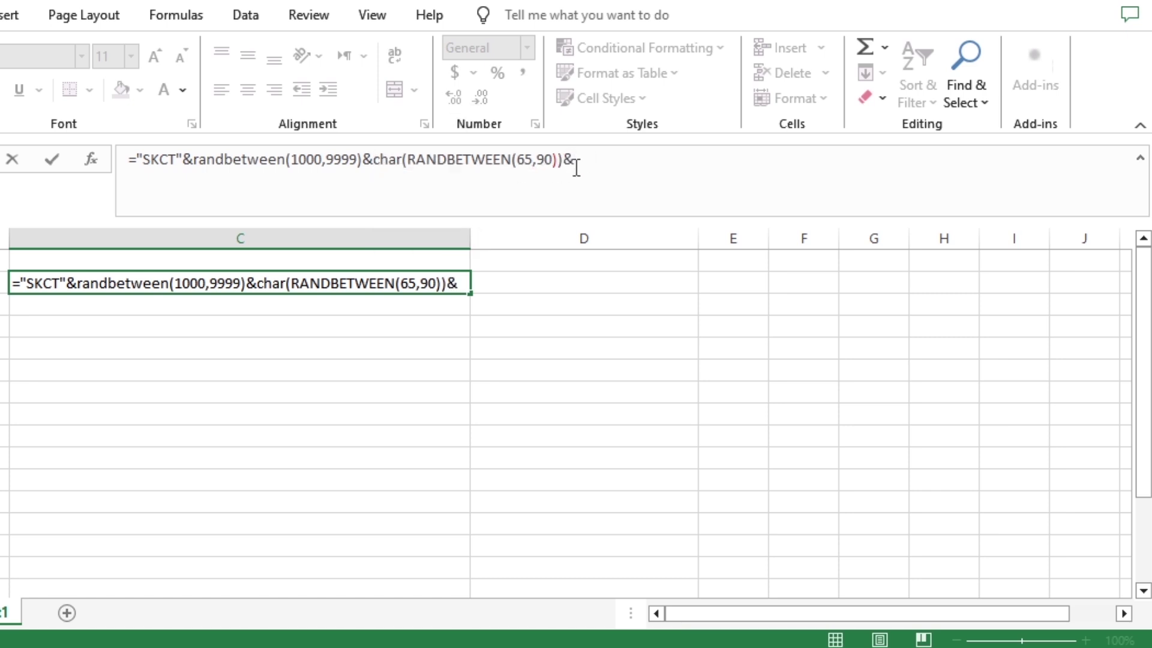
pyautogui.write('&')
pyautogui.hotkey('ctrl', 'v')
pyautogui.write(',')
pyautogui.hotkey('ctrl', 'v')
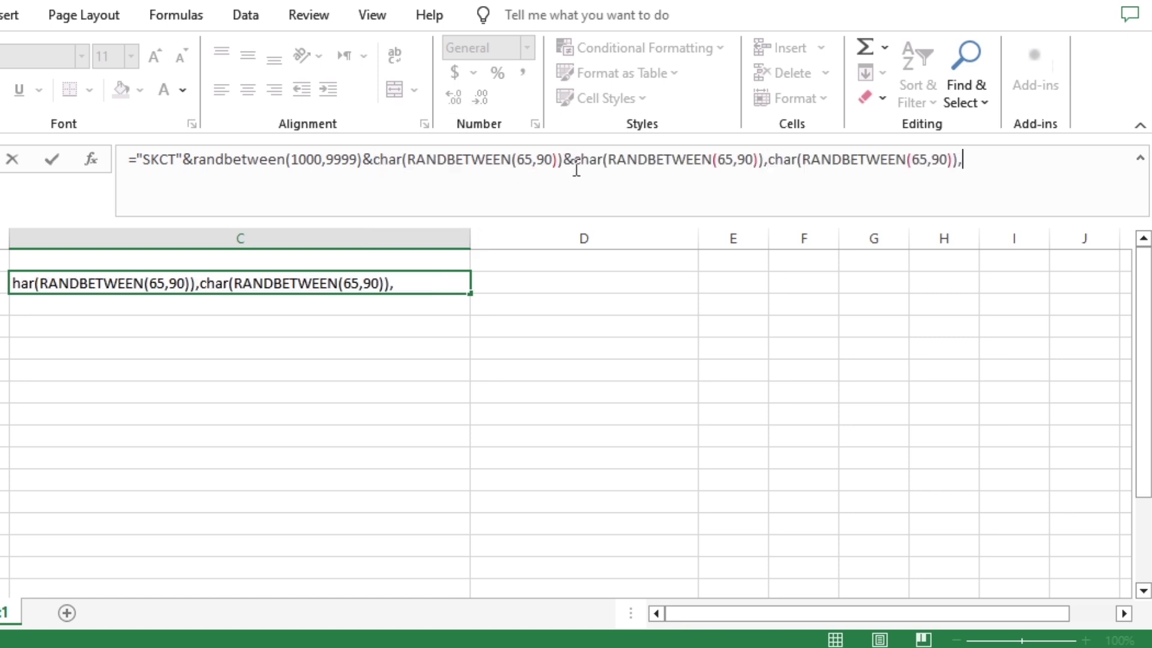
pyautogui.write(',')
pyautogui.hotkey('ctrl', 'v')
# Append RANDBETWEEN(10000,9999), "MM" and a final RANDBETWEEN, then review the RANDBETWEEN calls
pyautogui.write('&')
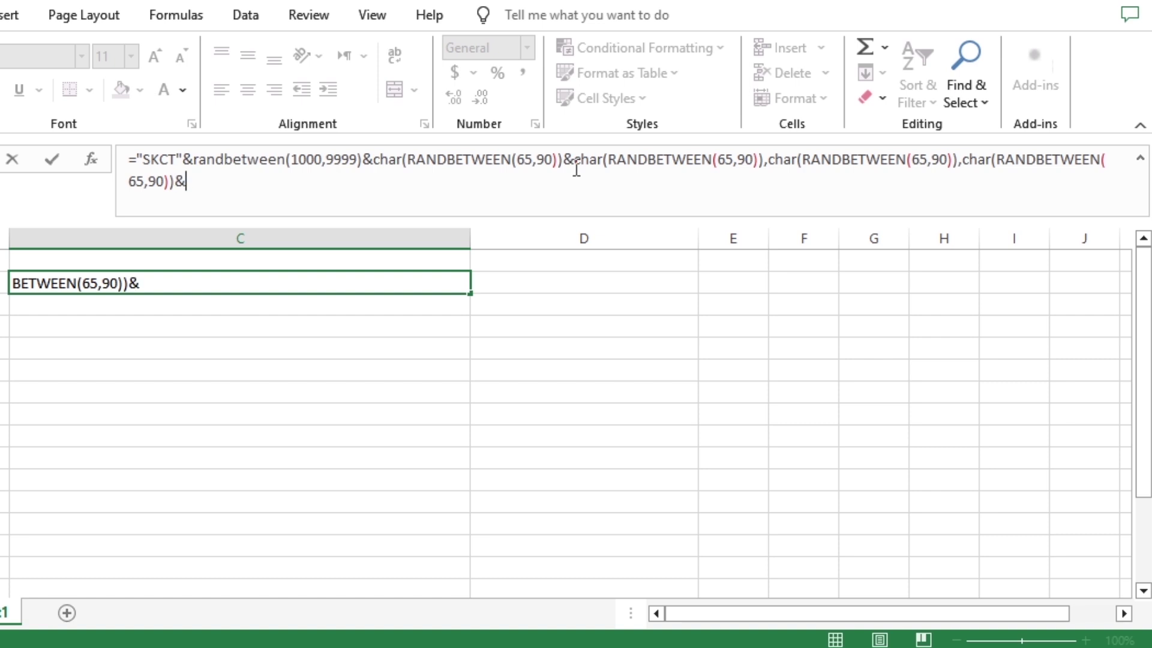
pyautogui.write('rand(100 ')
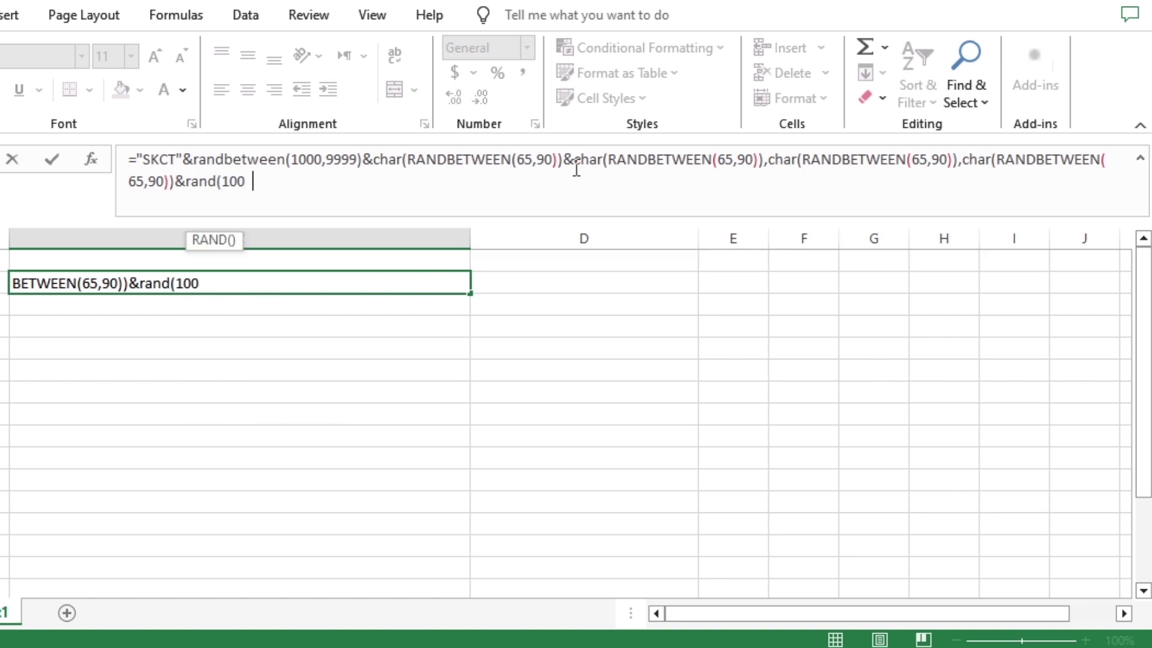
pyautogui.write('00,99999')
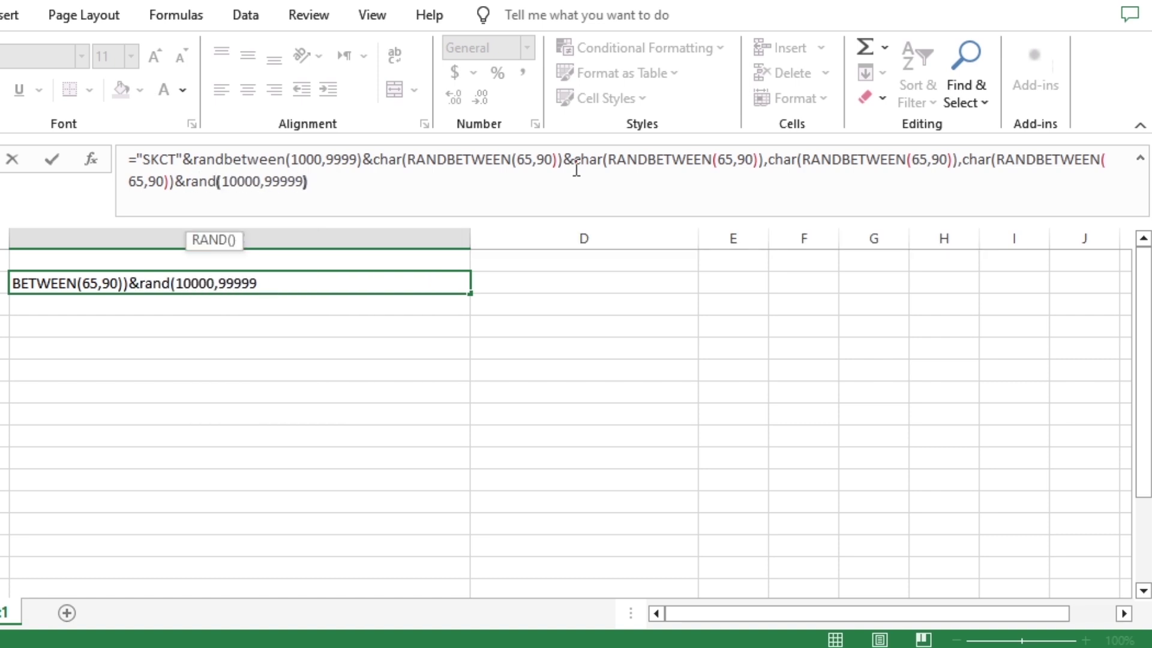
pyautogui.write(')')
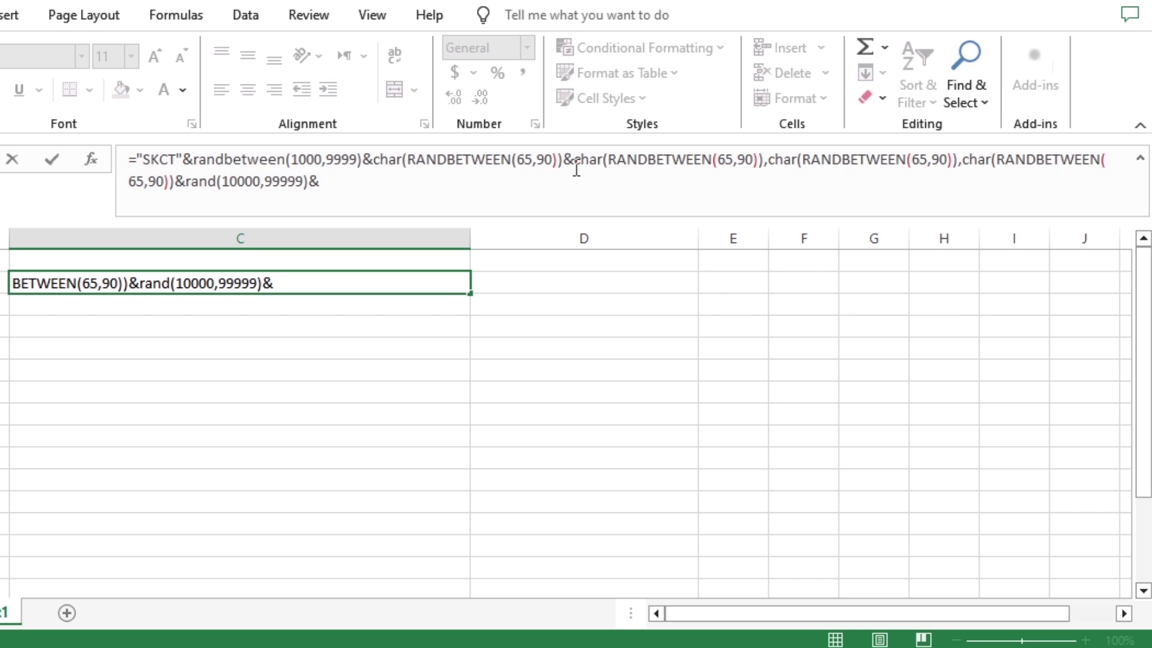
pyautogui.write('&"MM"&')
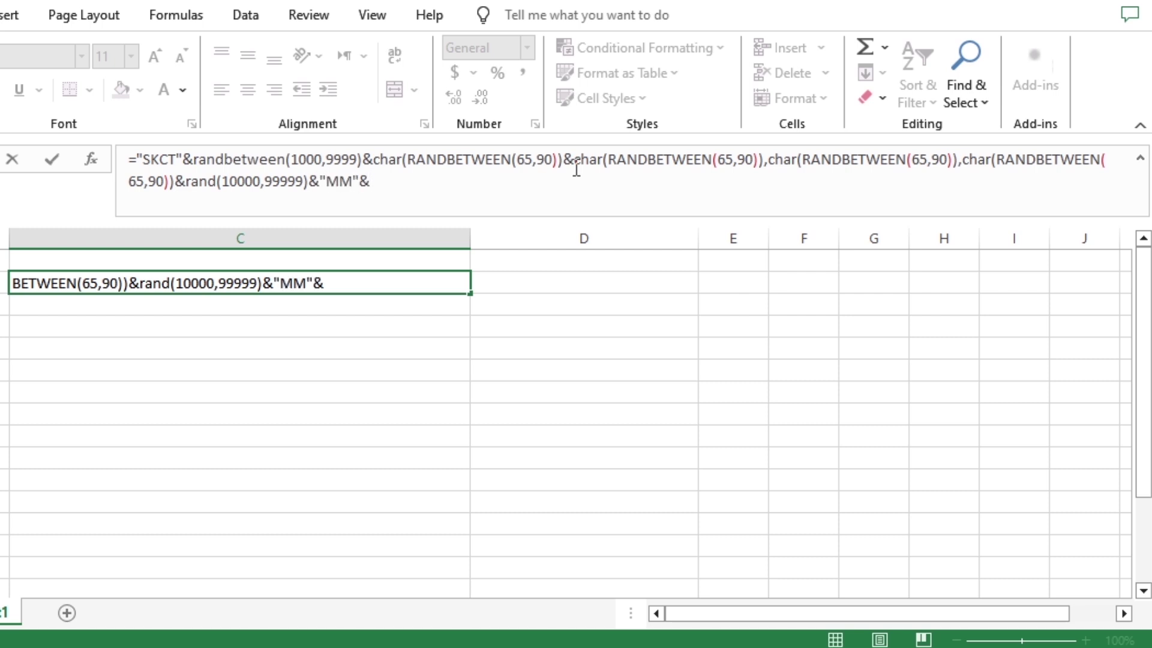
pyautogui.write('randbet')
pyautogui.press('Tab')
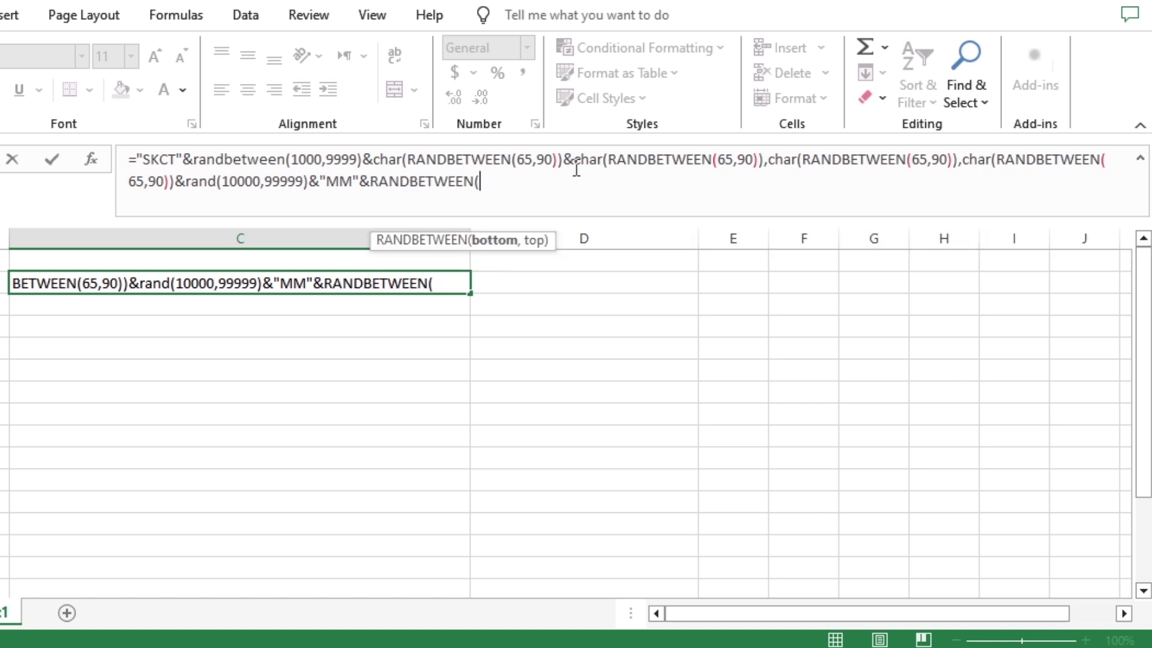
pyautogui.write('10,99)')
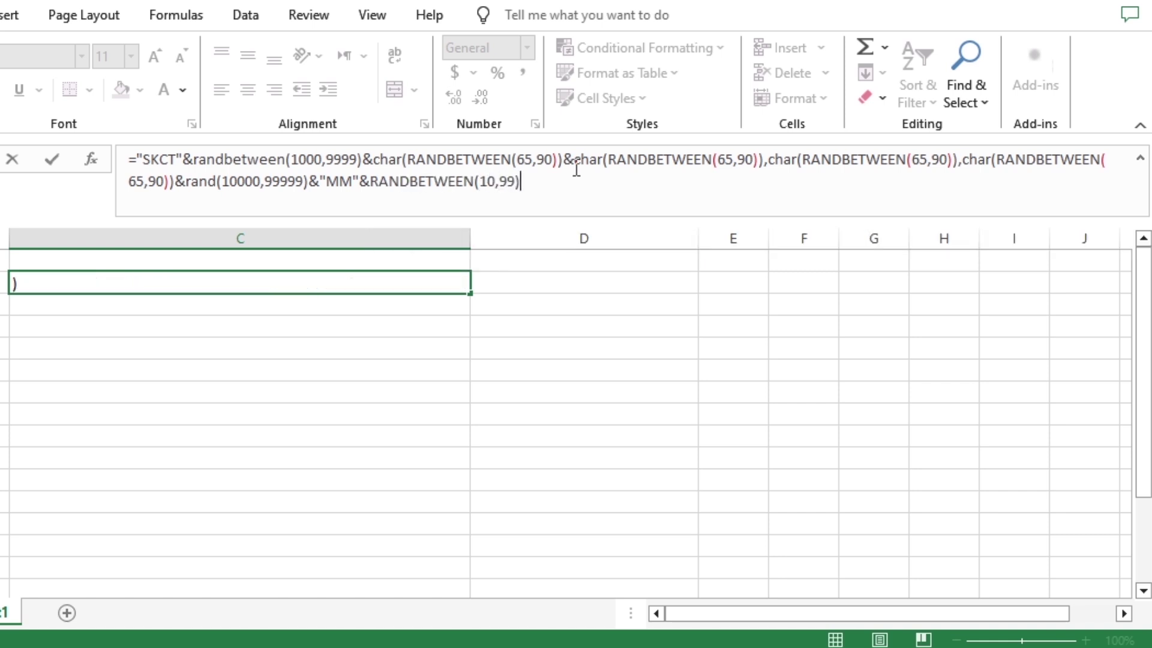
pyautogui.click(218, 181)
pyautogui.write('betwe')
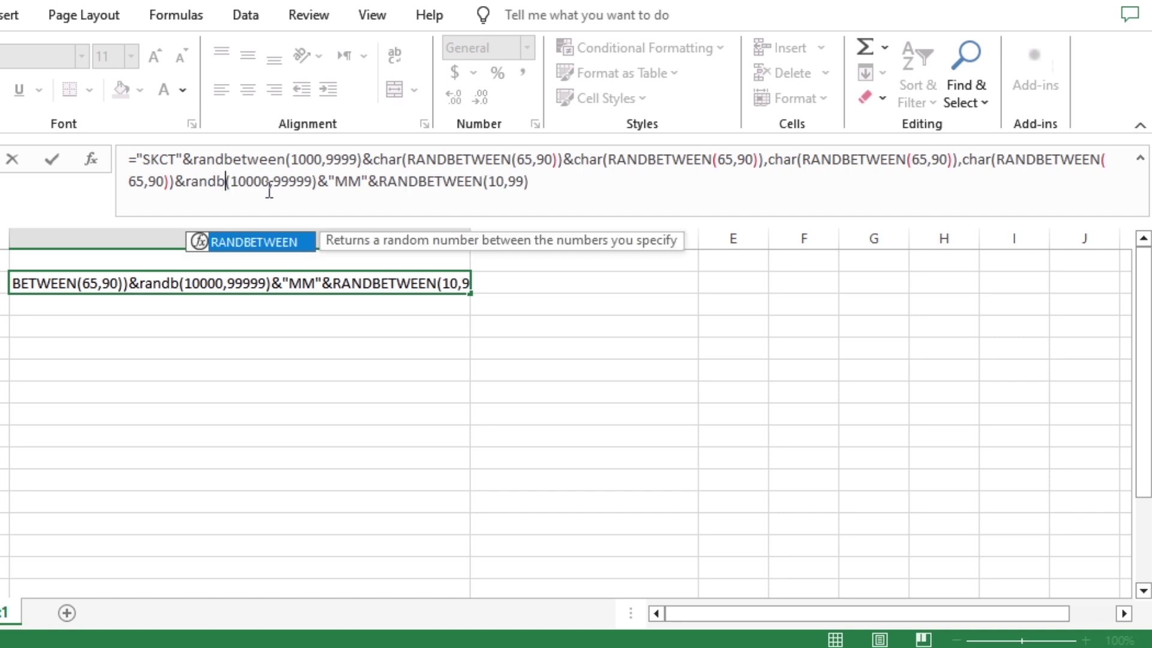
pyautogui.write('en')
pyautogui.click(195, 158)
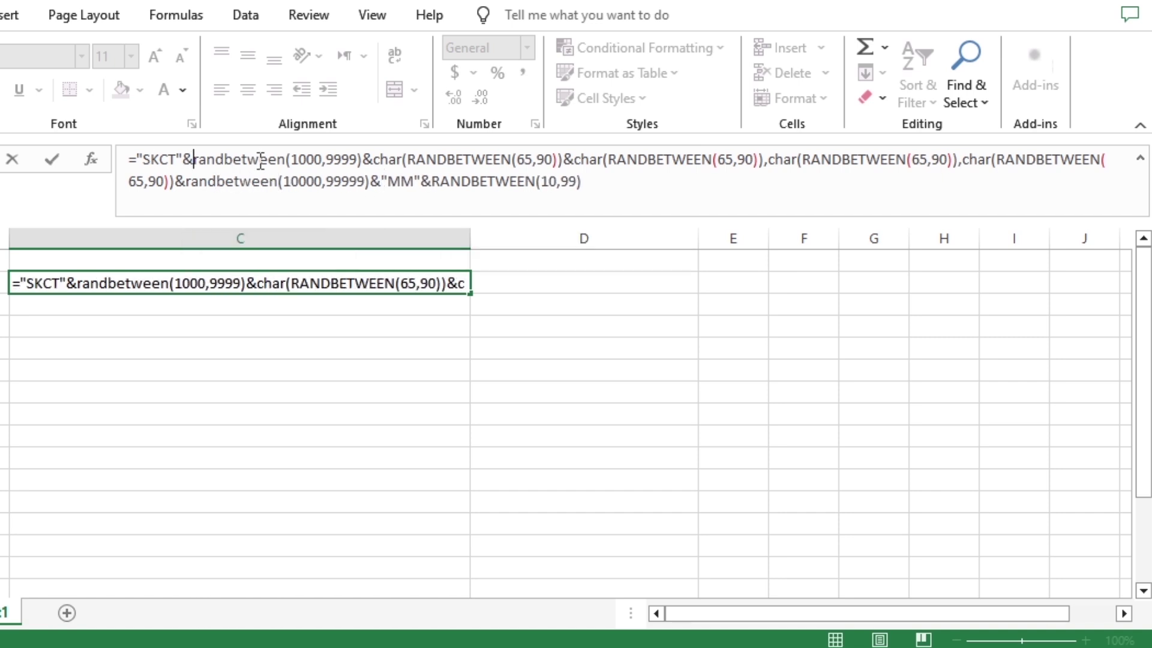
pyautogui.keyDown('shift'); pyautogui.click(334, 159); pyautogui.keyUp('shift')
pyautogui.keyDown('shift'); pyautogui.click(354, 160); pyautogui.keyUp('shift')
pyautogui.doubleClick(459, 160)
pyautogui.doubleClick(660, 159)
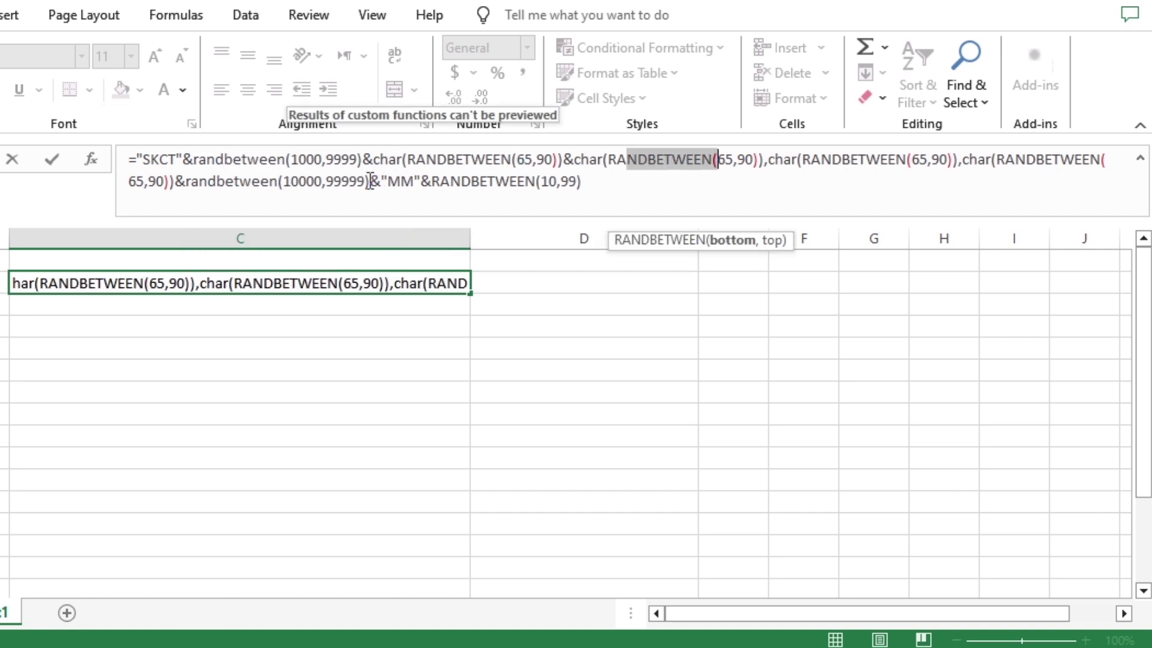
# Try committing the key formula and dismiss Excel's formula error warning
pyautogui.doubleClick(301, 181)
pyautogui.click(588, 180)
pyautogui.press('Return')
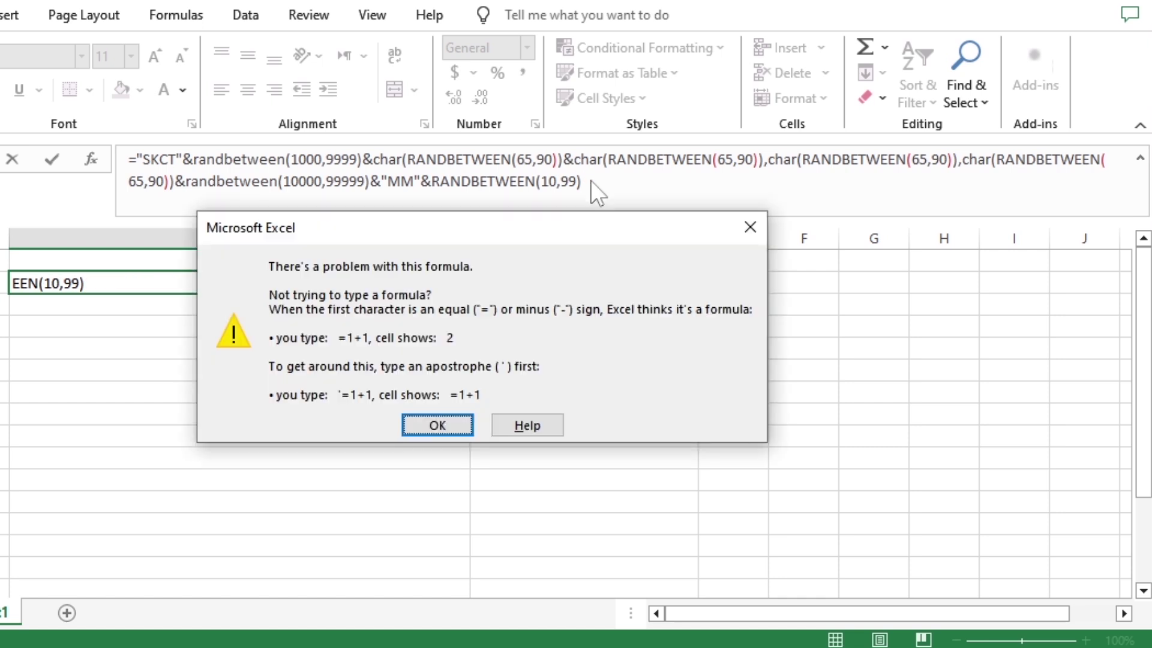
pyautogui.click(456, 423)
pyautogui.click(589, 178)
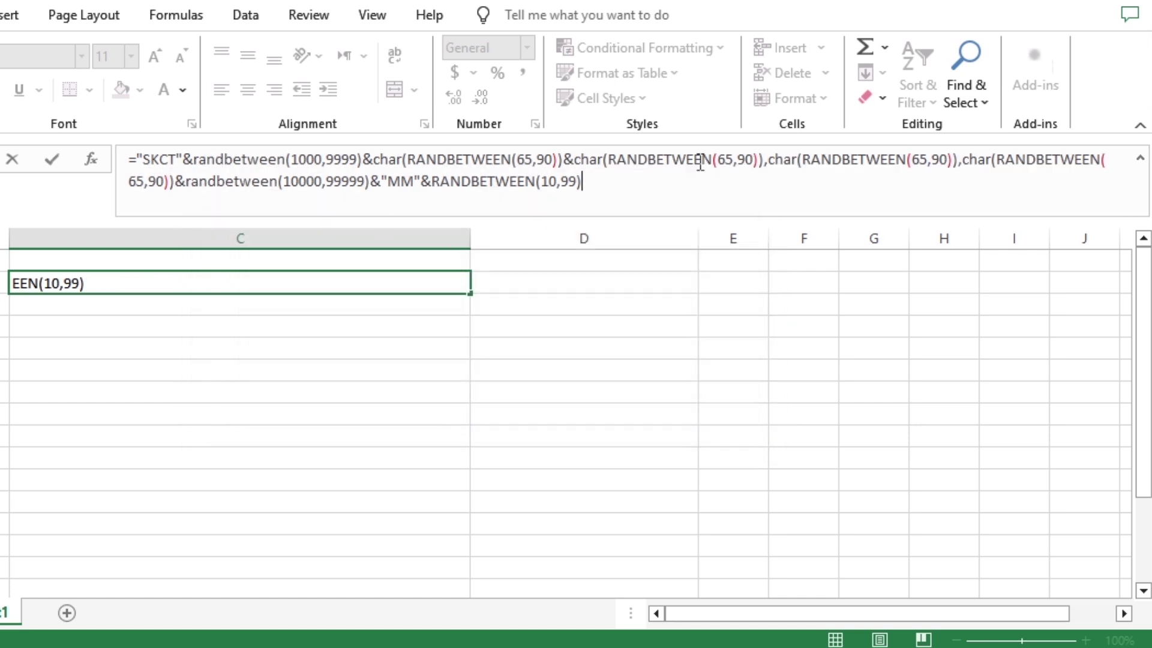
# Replace the two stray commas with & and commit, yielding SKCT2657UFRK34839MM72
pyautogui.click(674, 159)
pyautogui.click(763, 160)
pyautogui.write('&')
pyautogui.press('Delete')
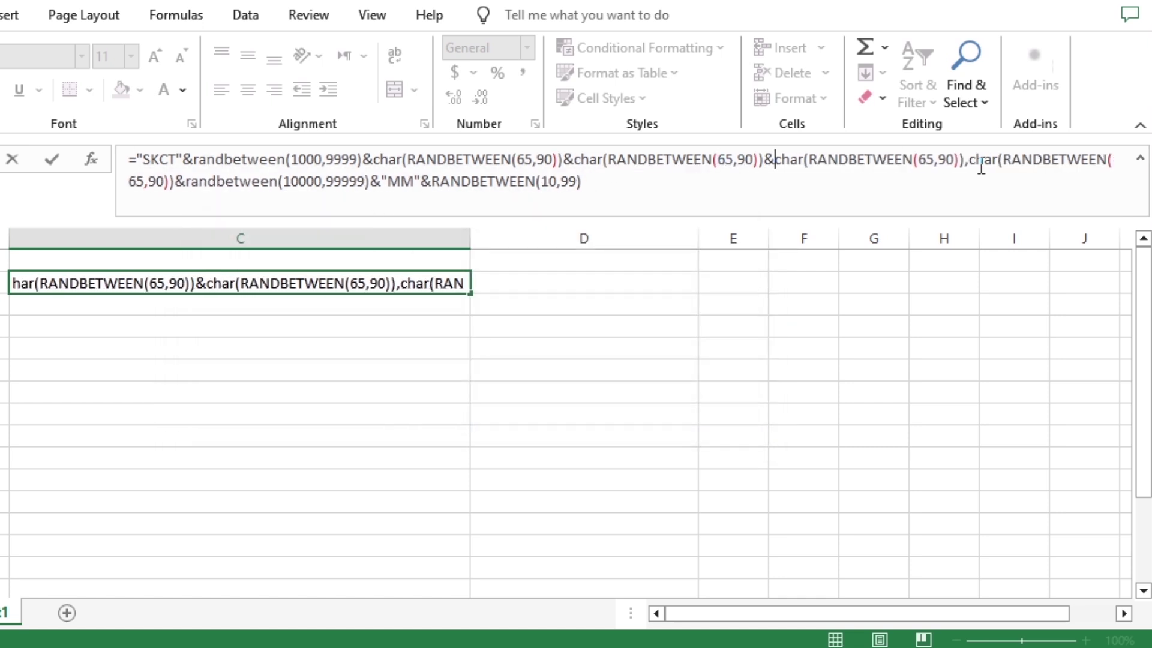
pyautogui.write('&')
pyautogui.press('Delete')
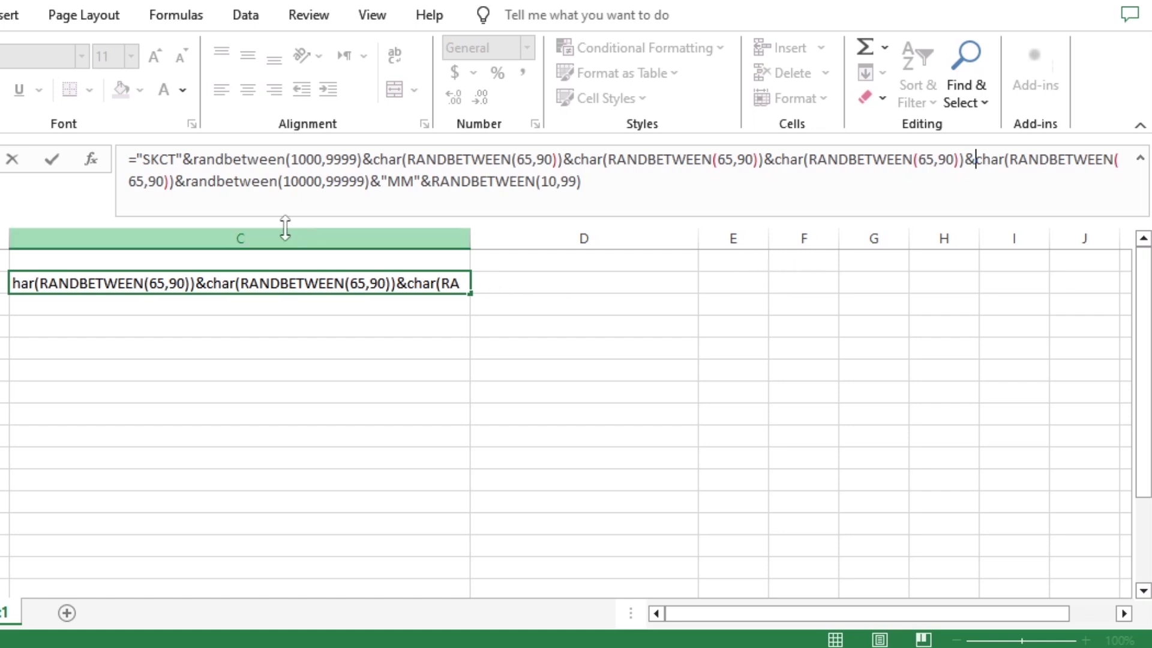
pyautogui.moveTo(600, 183); pyautogui.dragTo(114, 141)
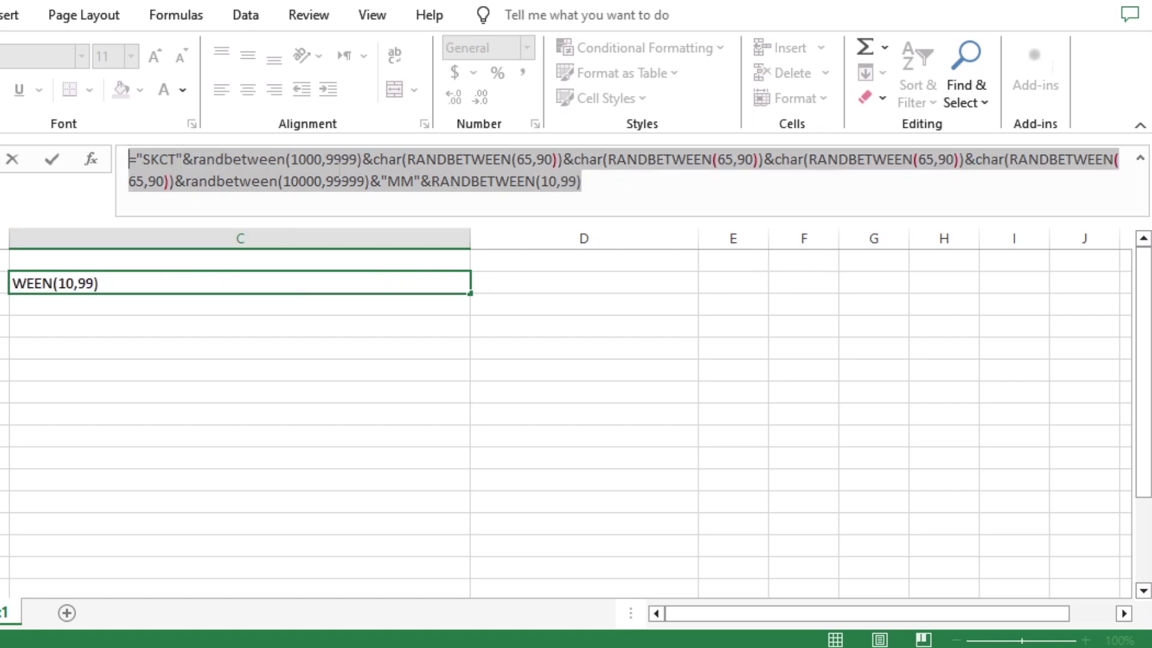
pyautogui.click(582, 180)
pyautogui.press('Return')
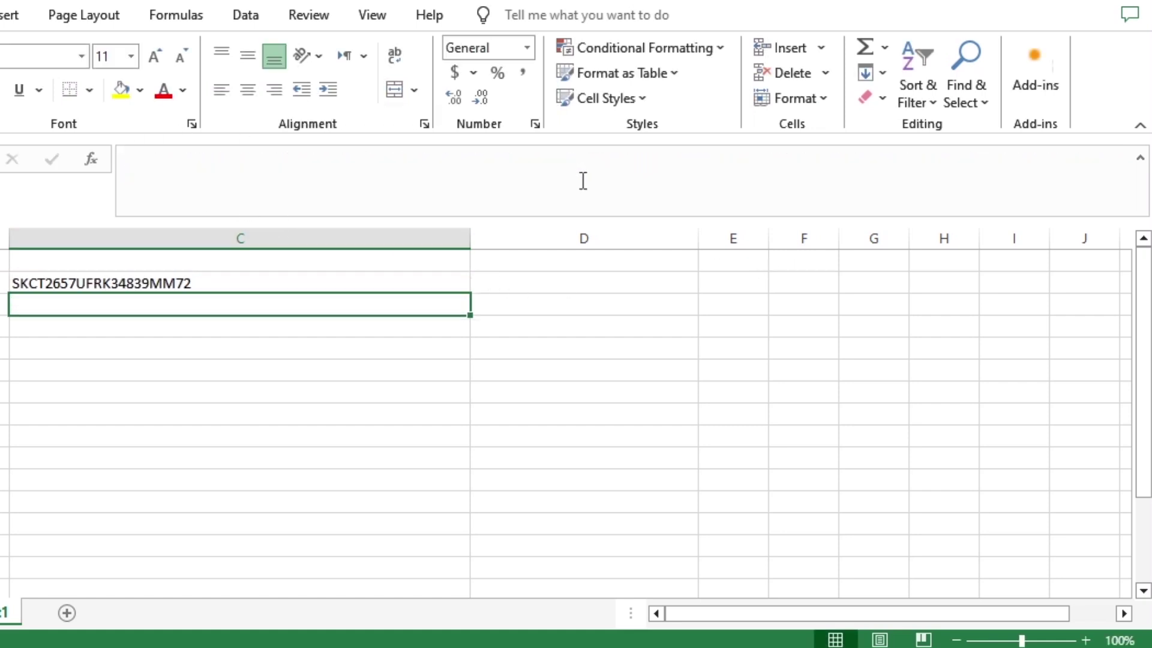
# Fill the SKCT key formula down 14 cells in column C and select its formula text
pyautogui.click(156, 277)
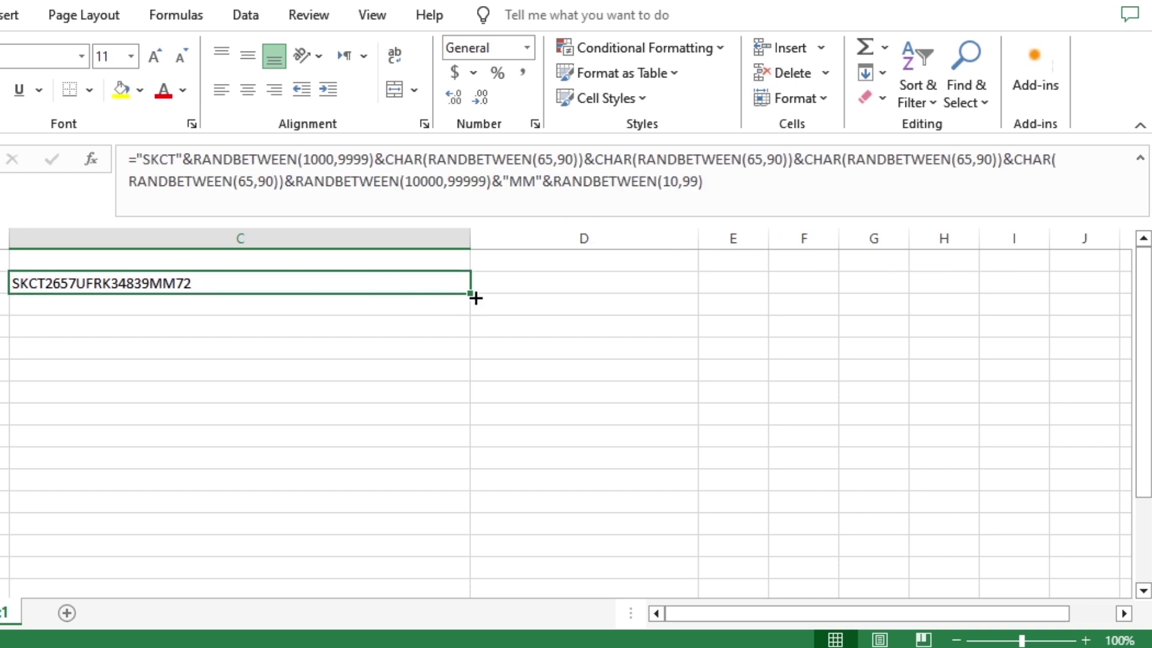
pyautogui.moveTo(475, 295); pyautogui.dragTo(463, 583)
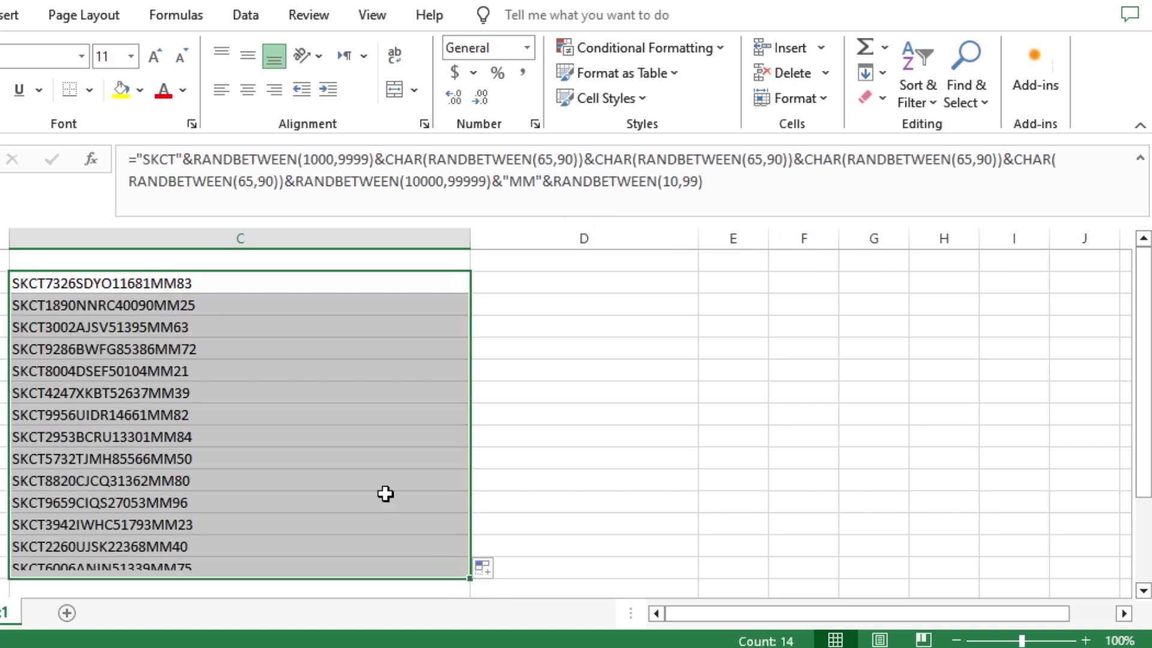
pyautogui.click(228, 389)
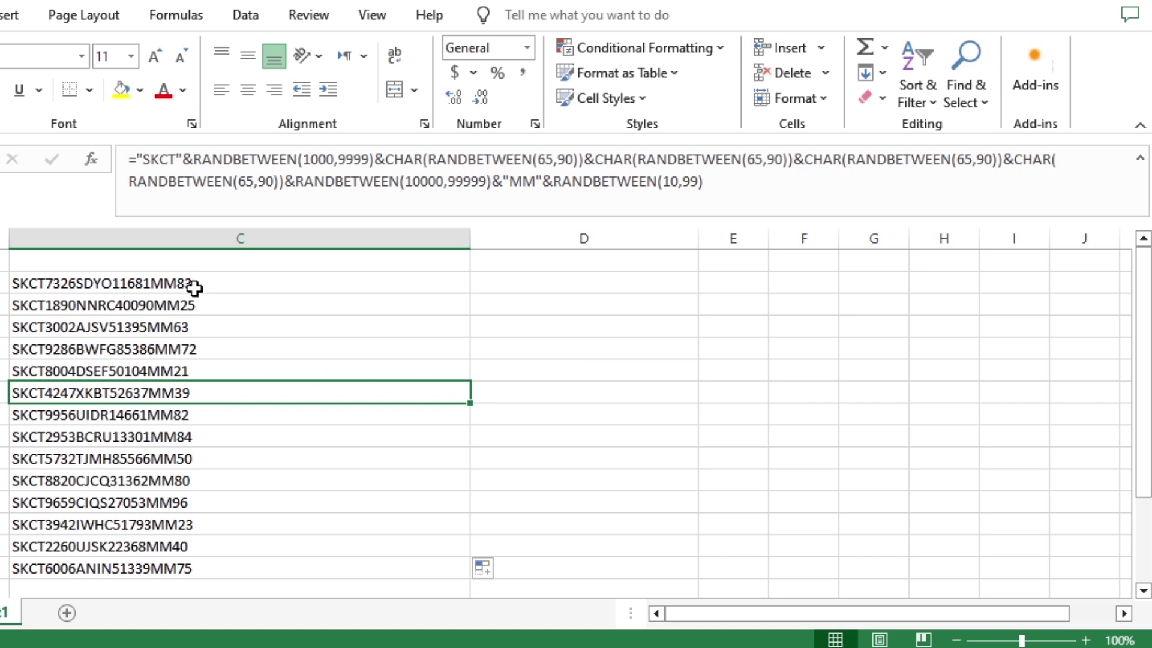
pyautogui.moveTo(193, 288); pyautogui.dragTo(200, 567)
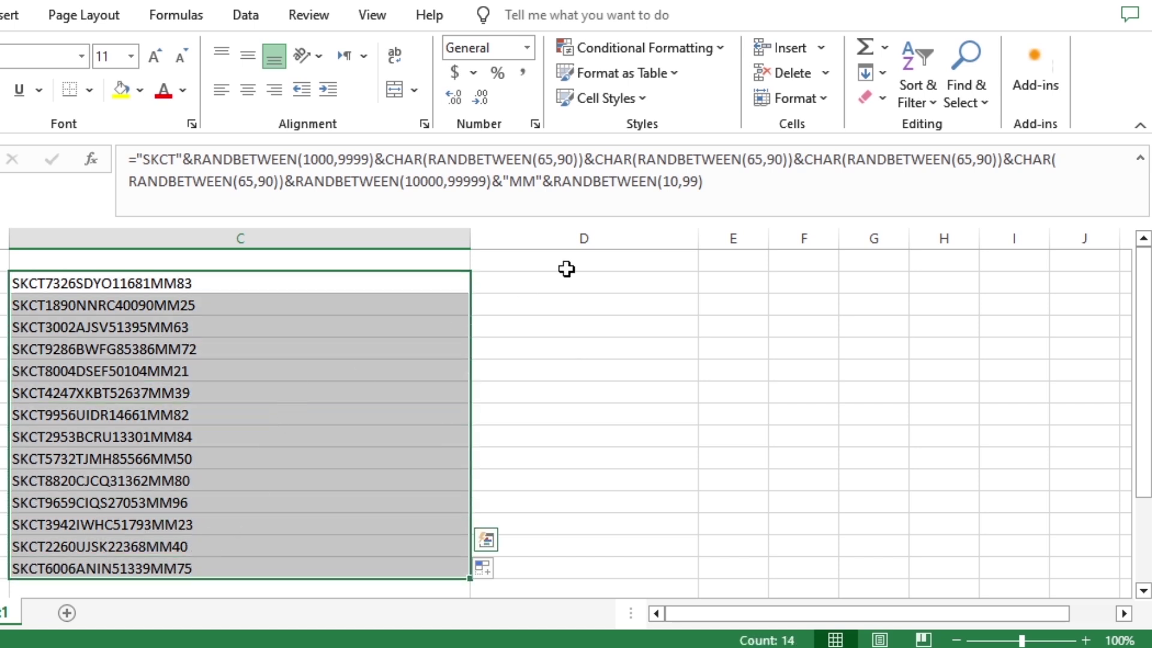
pyautogui.moveTo(708, 183); pyautogui.dragTo(136, 159)
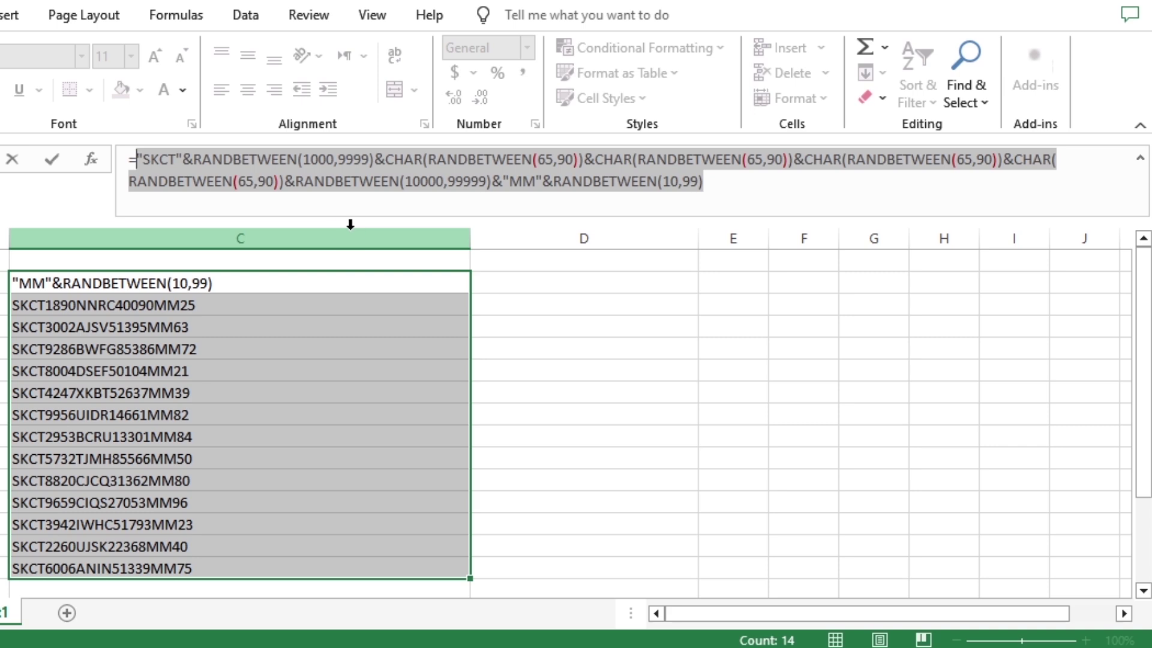
# Paste the SKCT key formula into a new Notepad note on the right half of the screen
pyautogui.press('Escape')
pyautogui.click(549, 325)
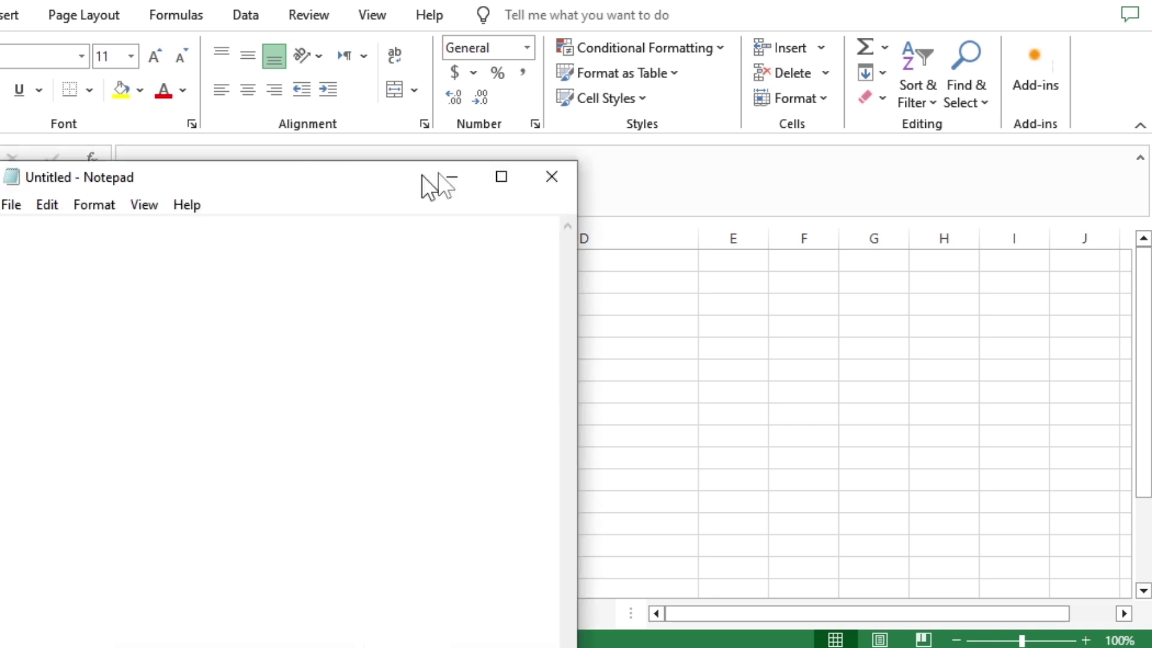
pyautogui.moveTo(424, 186); pyautogui.dragTo(894, 9)
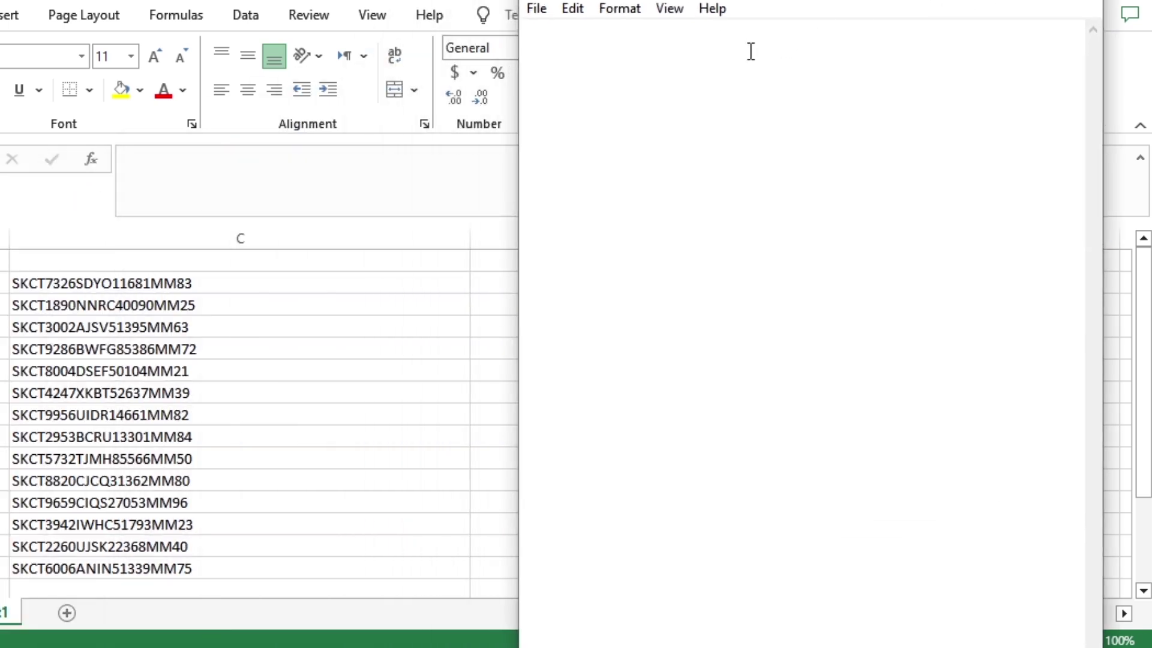
pyautogui.write('"SKCT"&RANDBETWEEN(1000,9999)&CHAR(RANDBETWEEN(65,90))&CHAR(RANDBETWEEN(65,90))&CHAR(RANDBETWEEN(65,90))&CHAR(RANDBETWEEN(65,90))&RANDBETWEEN(10000,99999)&"MM"&RANDBETWEEN(10,99)')
pyautogui.moveTo(812, 3); pyautogui.dragTo(1148, 9)
# Paste column C's 14 keys back as plain values and spot-check a few cells
pyautogui.click(576, 326)
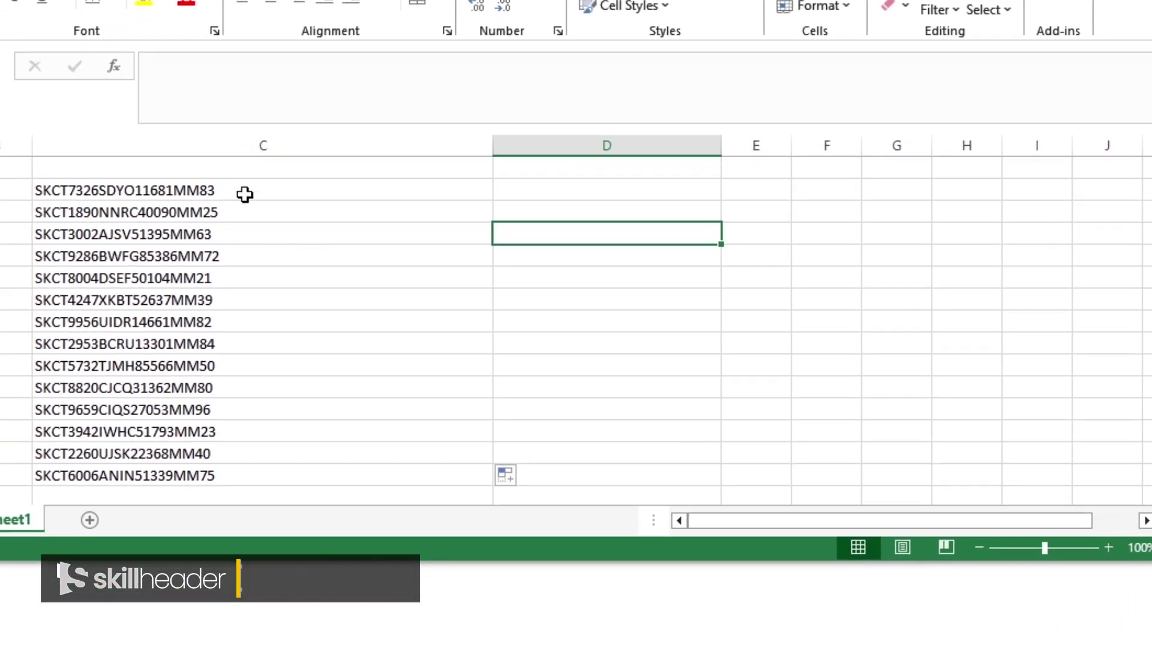
pyautogui.moveTo(141, 227); pyautogui.dragTo(139, 505)
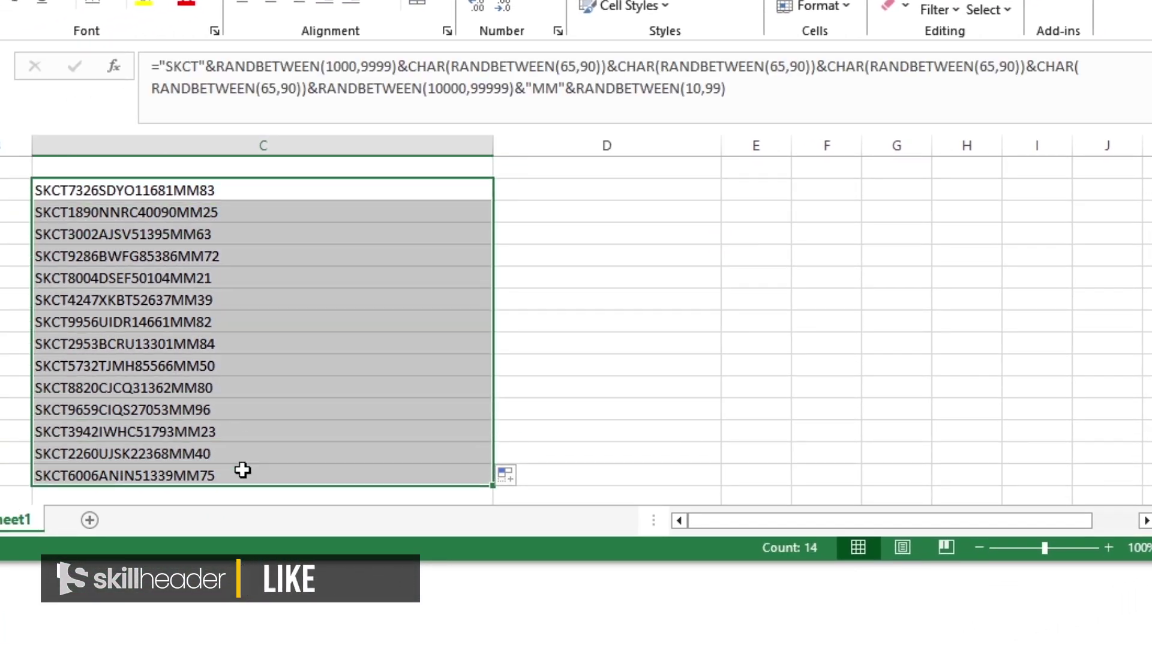
pyautogui.click(551, 475)
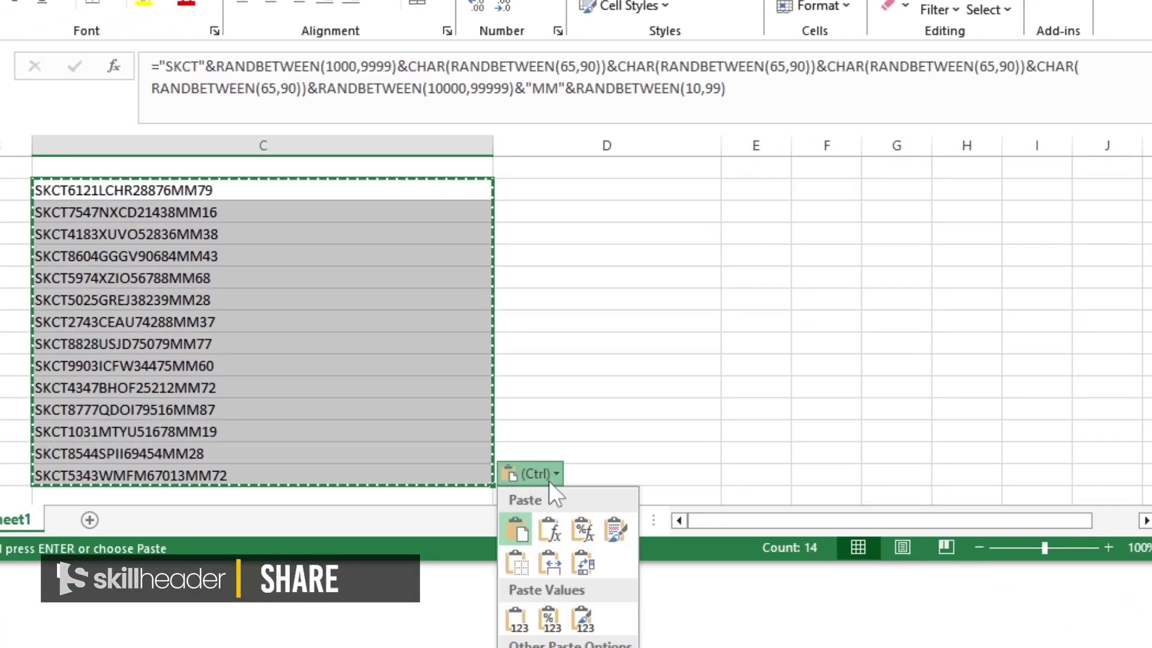
pyautogui.click(515, 616)
pyautogui.click(252, 273)
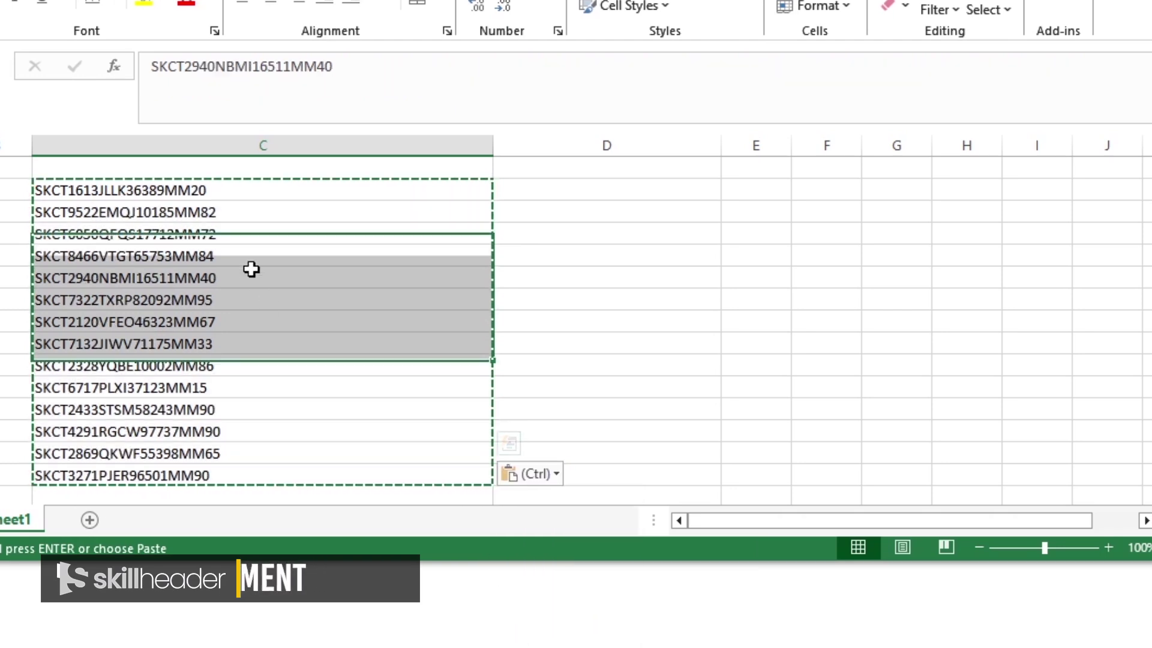
pyautogui.click(209, 211)
pyautogui.click(222, 190)
pyautogui.press('Escape')
# Inspect the remaining keys, including C6, to confirm they are fixed text
pyautogui.click(246, 212)
pyautogui.click(257, 272)
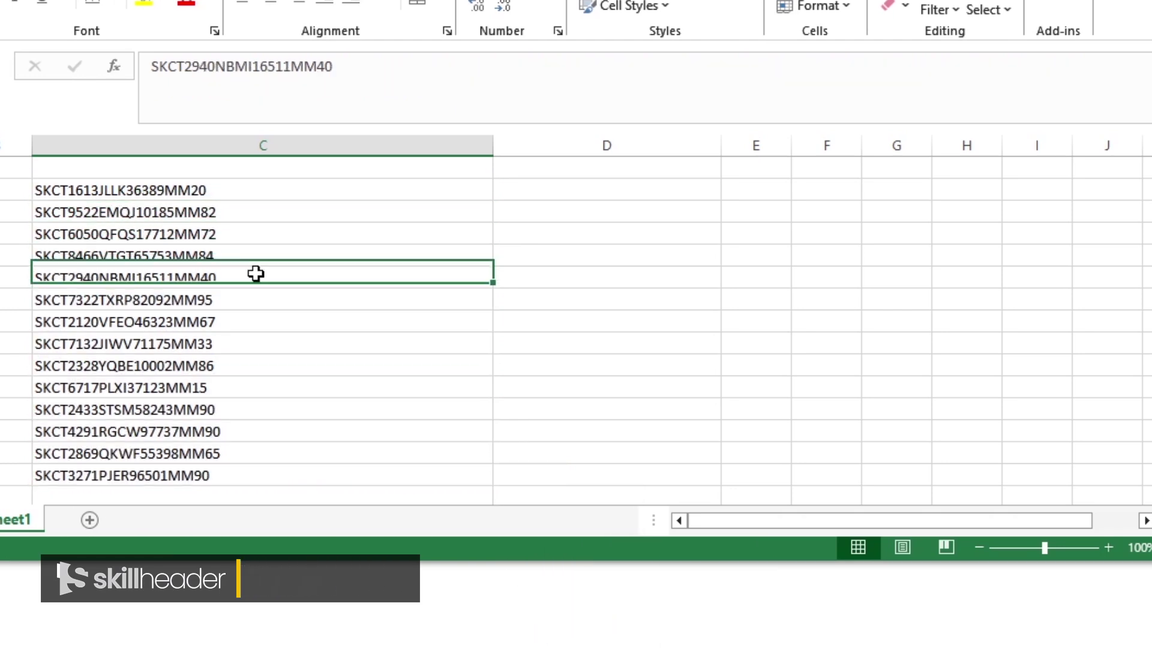
pyautogui.click(257, 340)
pyautogui.doubleClick(261, 300)
pyautogui.moveTo(261, 300); pyautogui.dragTo(105, 300)
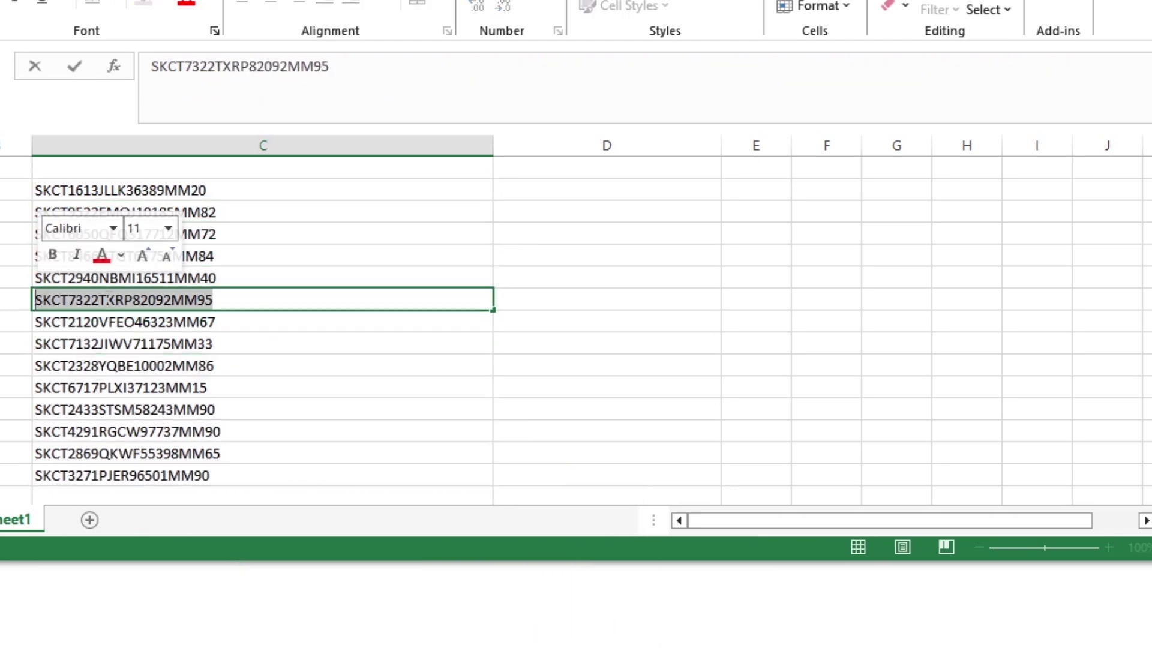
pyautogui.click(165, 344)
pyautogui.click(210, 278)
pyautogui.click(205, 190)
pyautogui.click(206, 234)
pyautogui.click(216, 257)
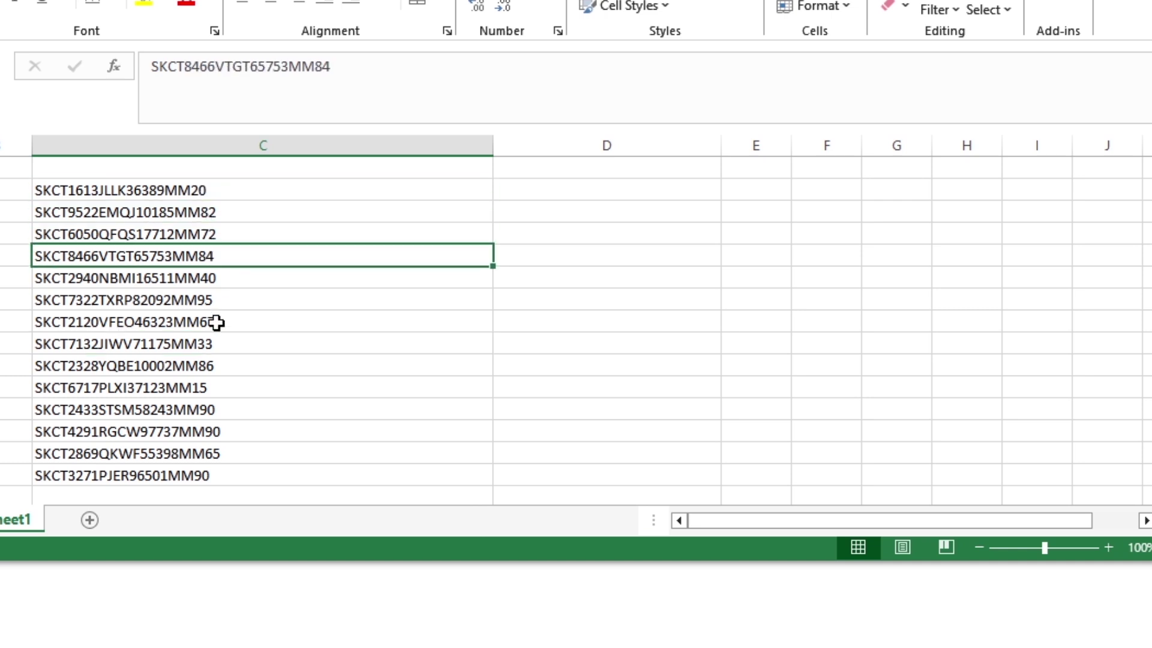
pyautogui.click(222, 322)
pyautogui.click(213, 366)
pyautogui.click(229, 234)
# Narrow column C so it fits the serial keys
pyautogui.click(236, 189)
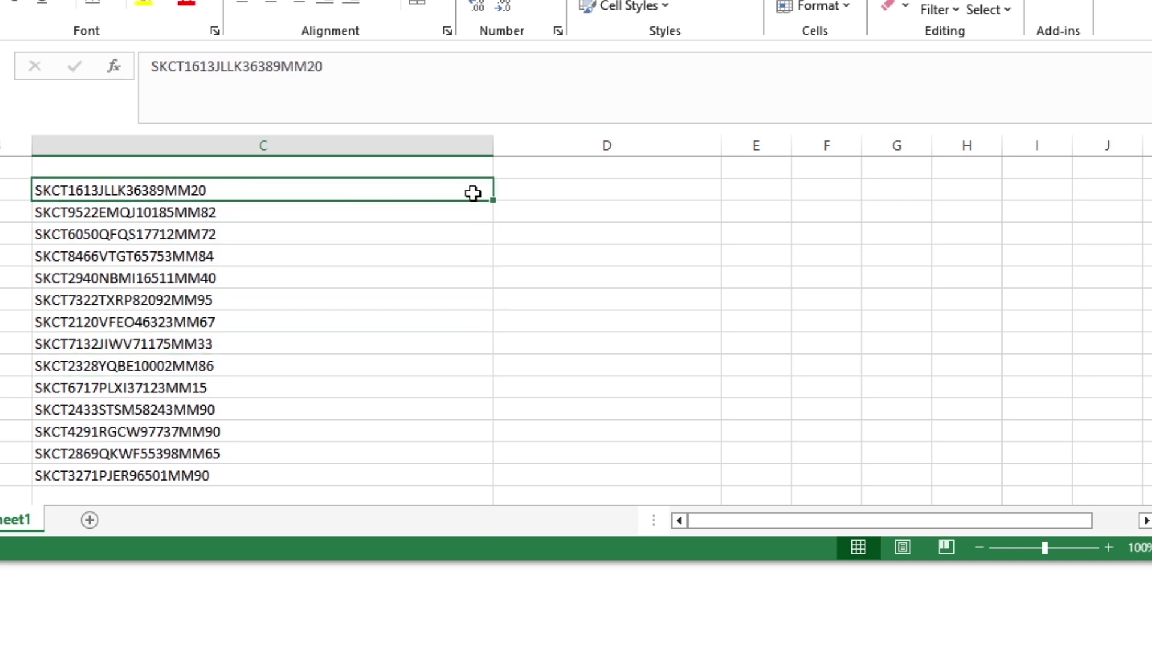
pyautogui.click(525, 190)
pyautogui.moveTo(491, 146); pyautogui.dragTo(270, 147)
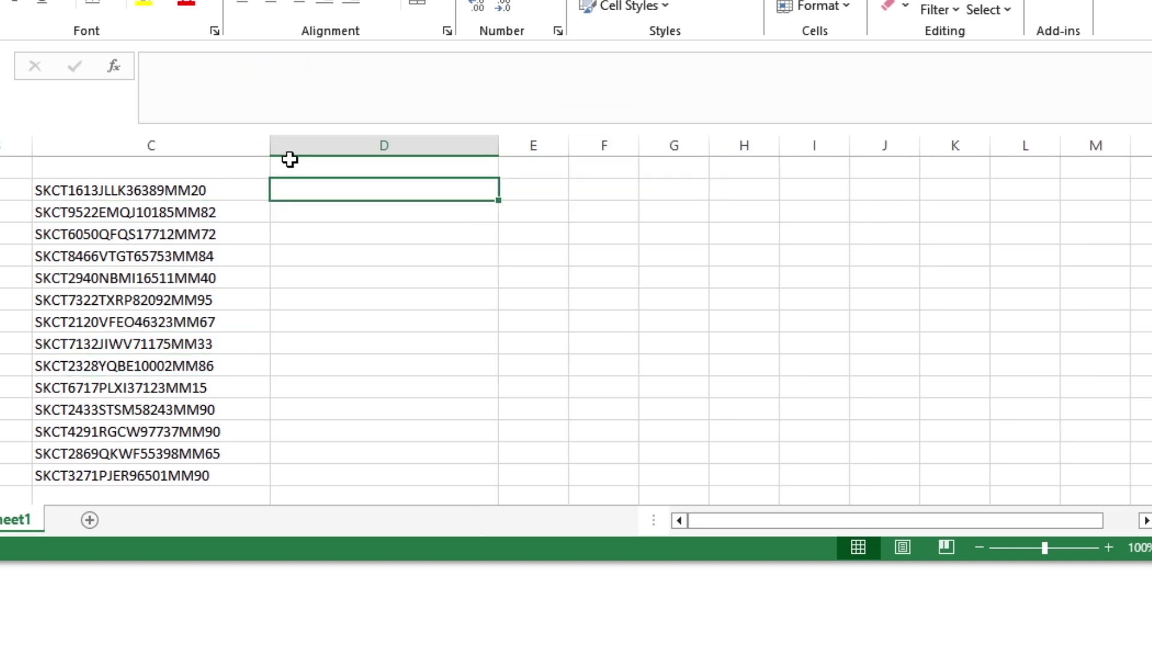
# Enter =LEN(C2) in D2 and fill it down to D15
pyautogui.write('=len(')
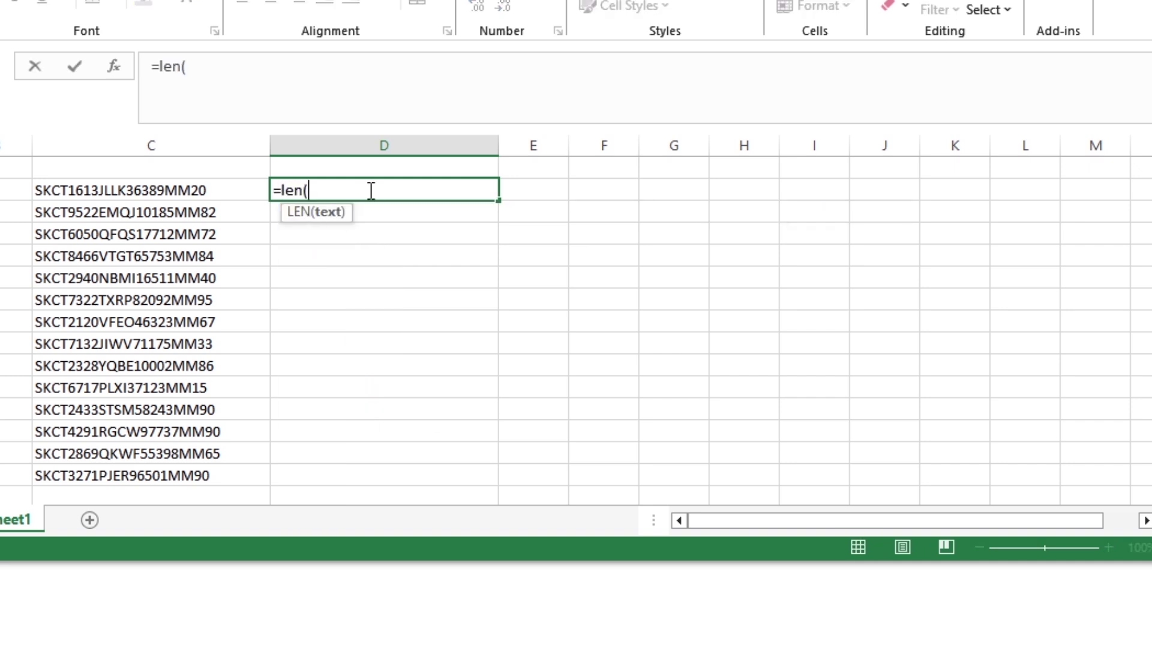
pyautogui.press('Left')
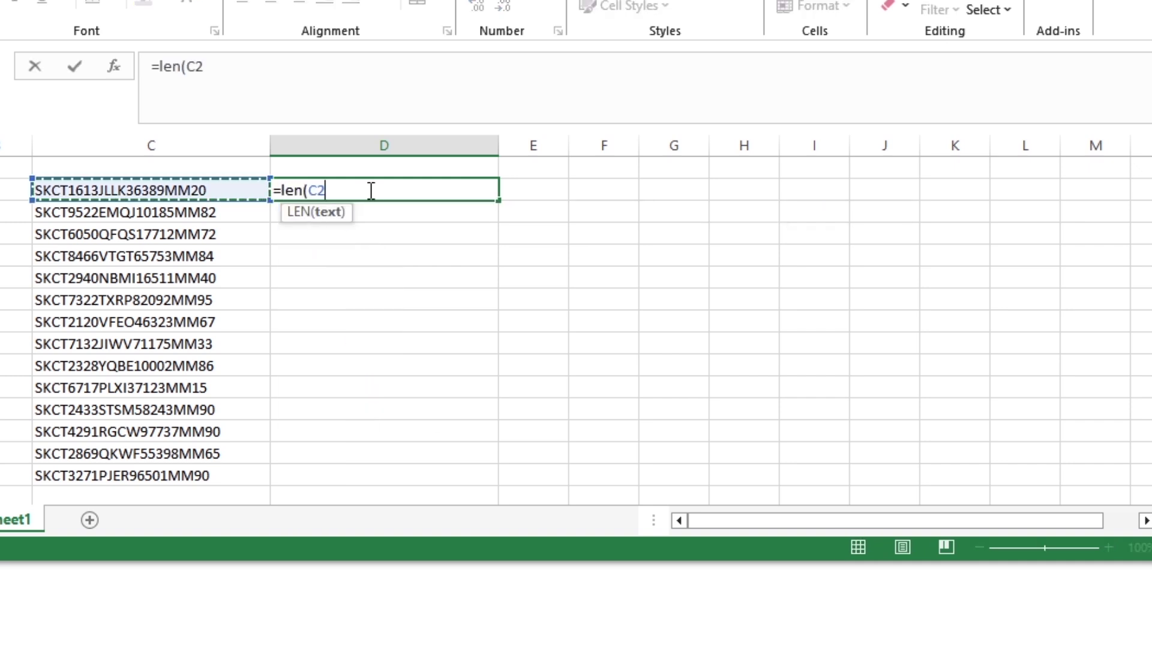
pyautogui.write(')')
pyautogui.press('Return')
pyautogui.click(369, 190)
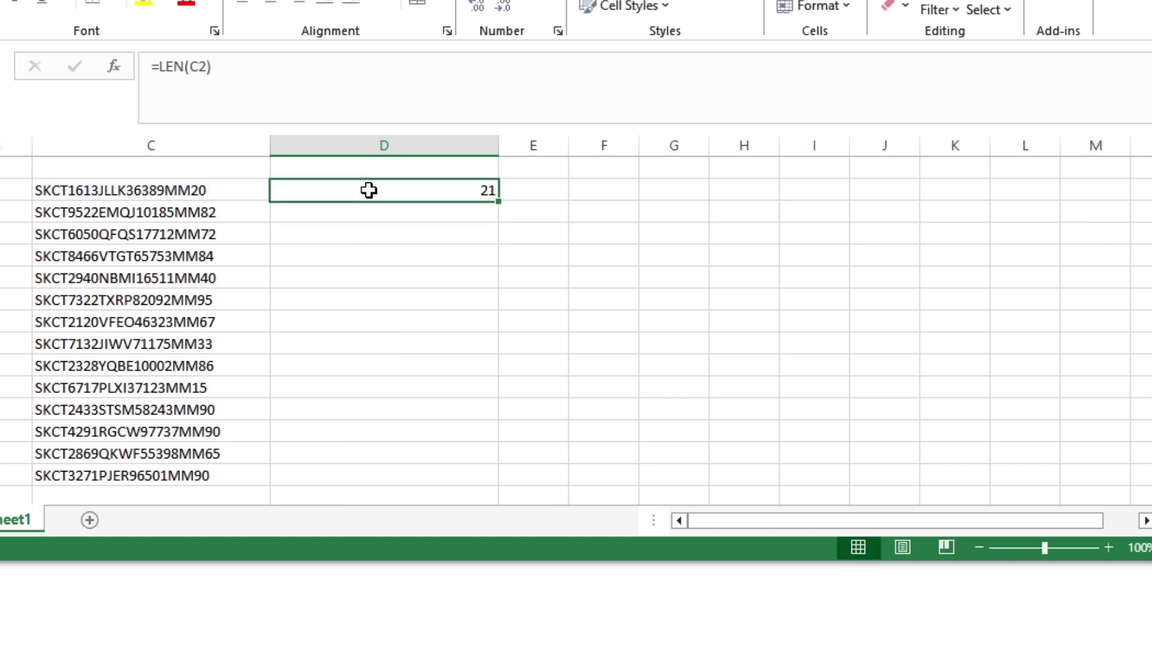
pyautogui.moveTo(498, 202); pyautogui.dragTo(478, 485)
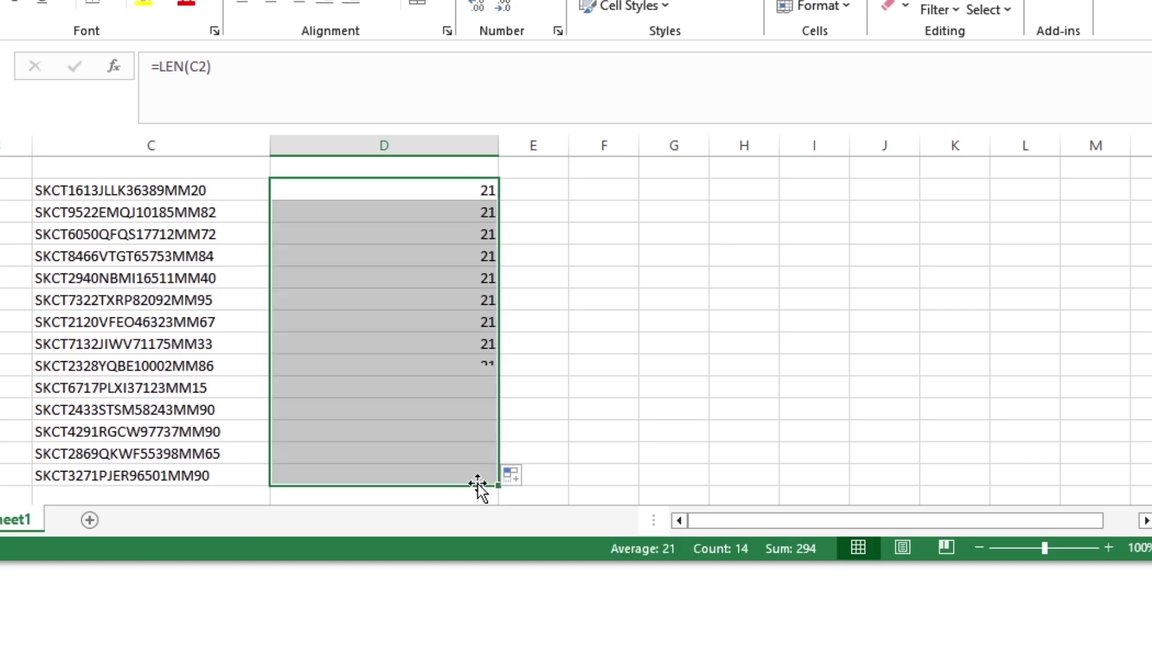
# Select the keys and length results to confirm every key is 21 characters
pyautogui.click(195, 212)
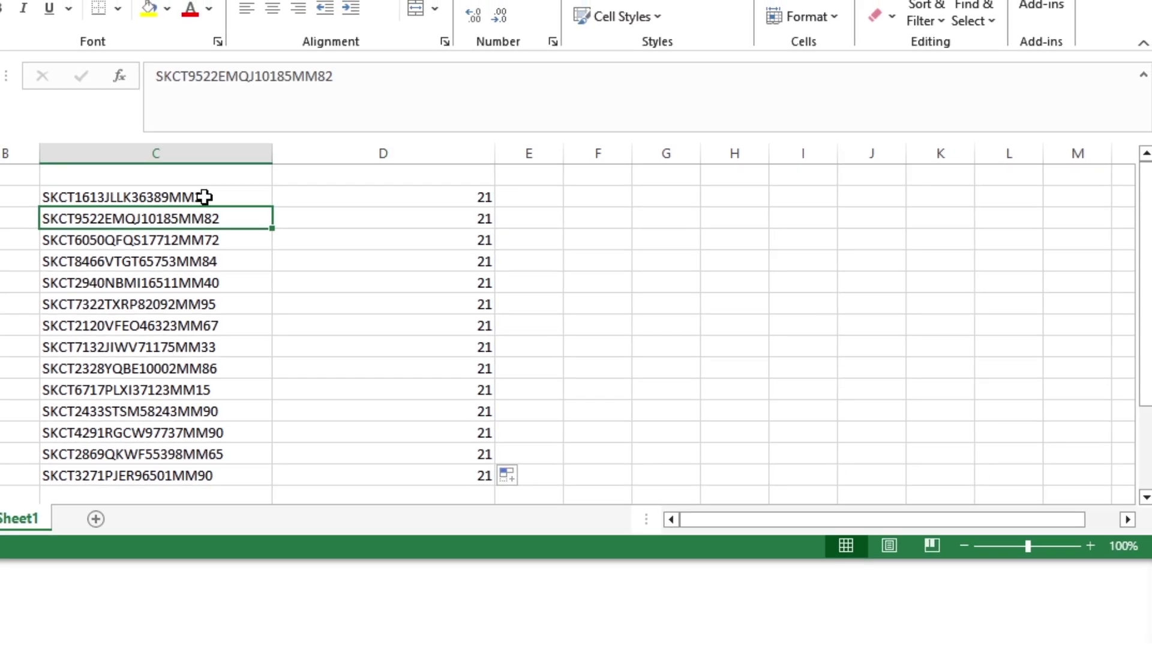
pyautogui.moveTo(204, 197); pyautogui.dragTo(264, 450)
pyautogui.click(384, 197)
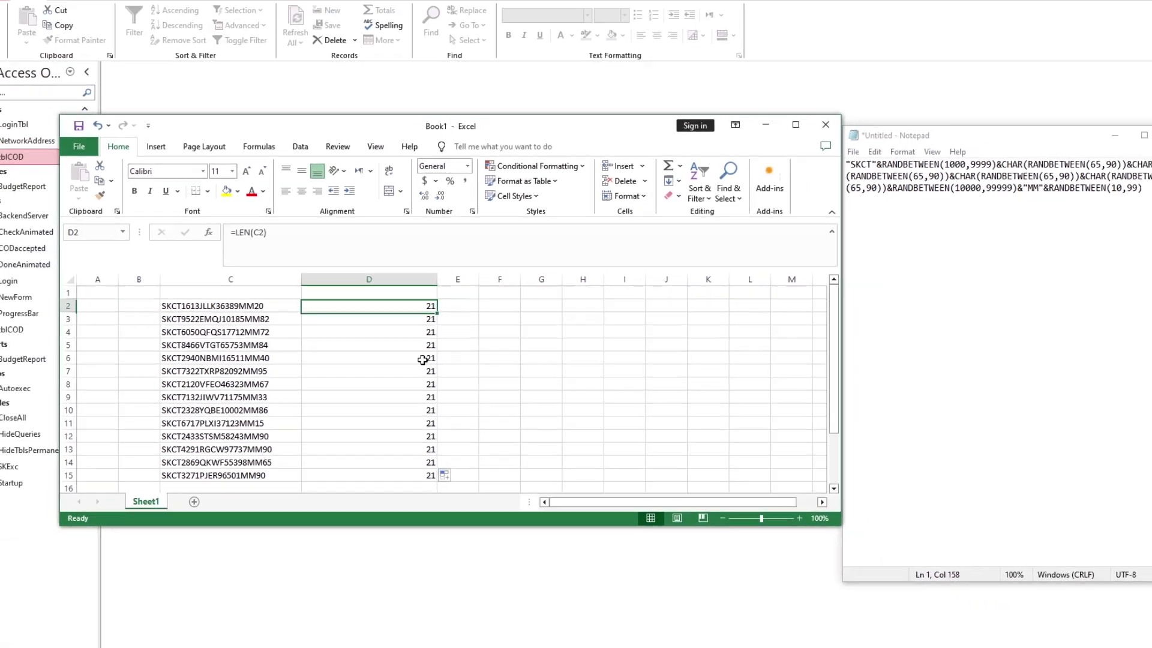
pyautogui.hotkey('ctrl', 'shift', 'Down')
pyautogui.click(375, 384)
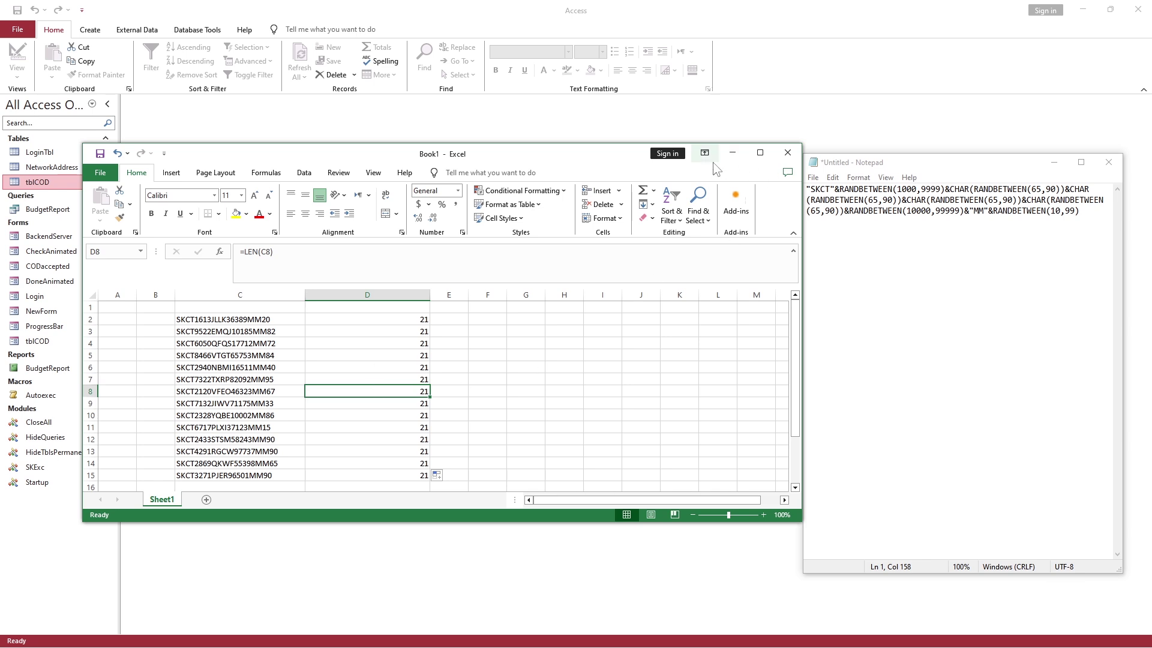
# Open the tblCOD table and select the first records' COD1 and COD2 key codes
pyautogui.click(634, 132)
pyautogui.doubleClick(75, 182)
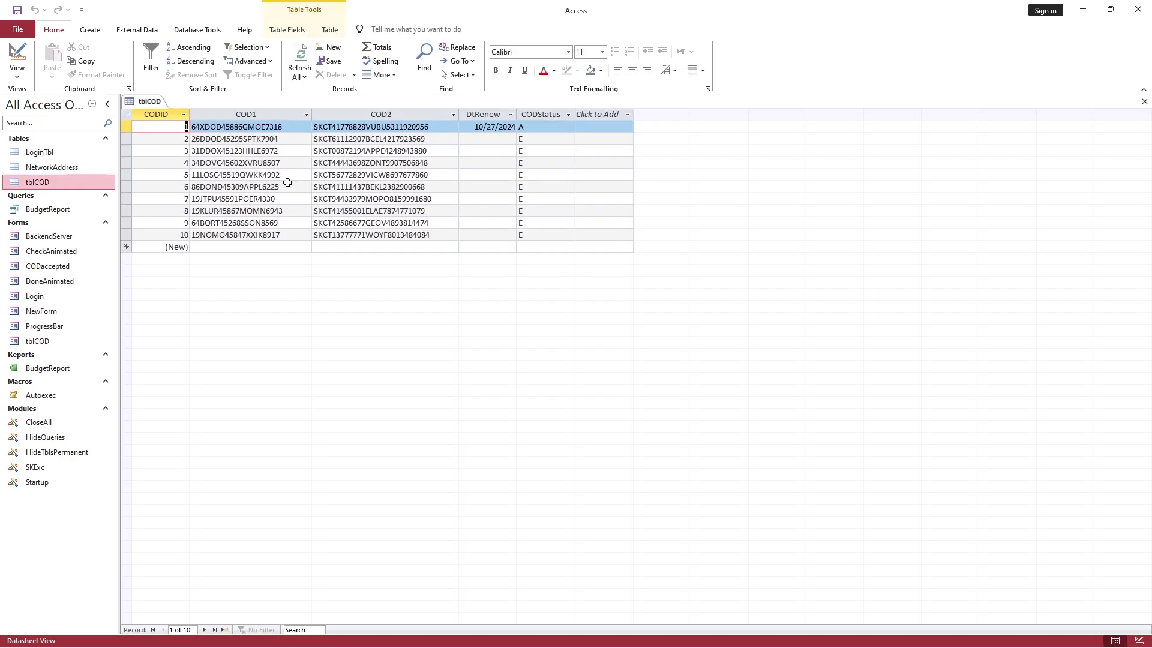
pyautogui.click(275, 126)
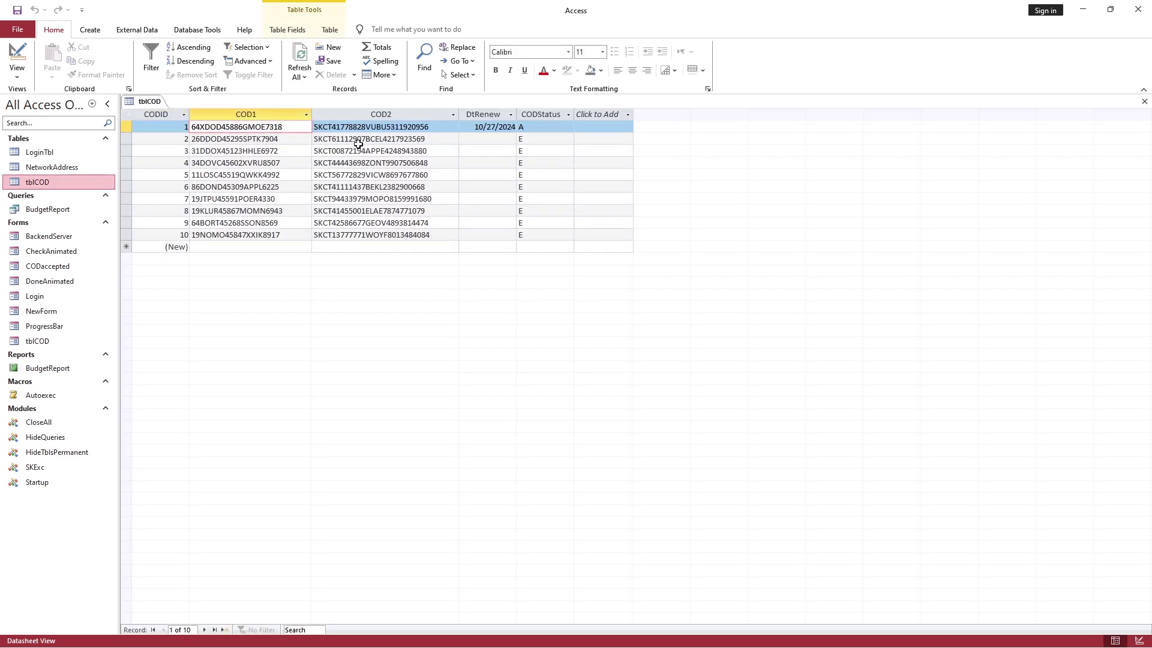
pyautogui.click(359, 139)
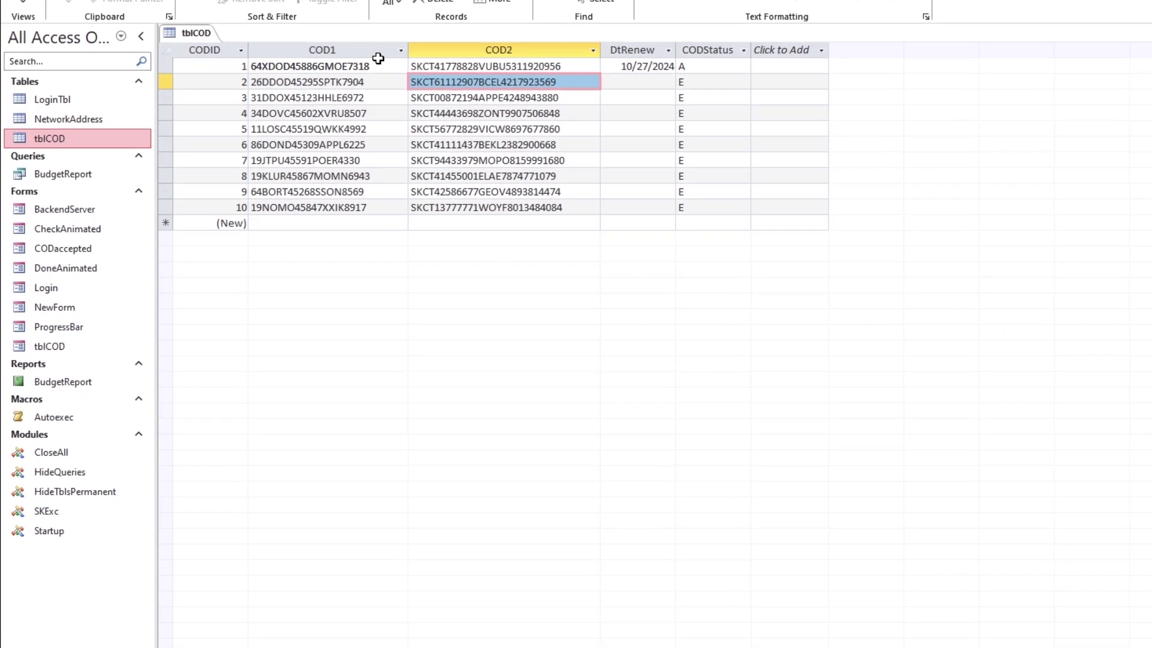
pyautogui.moveTo(284, 126); pyautogui.dragTo(190, 127)
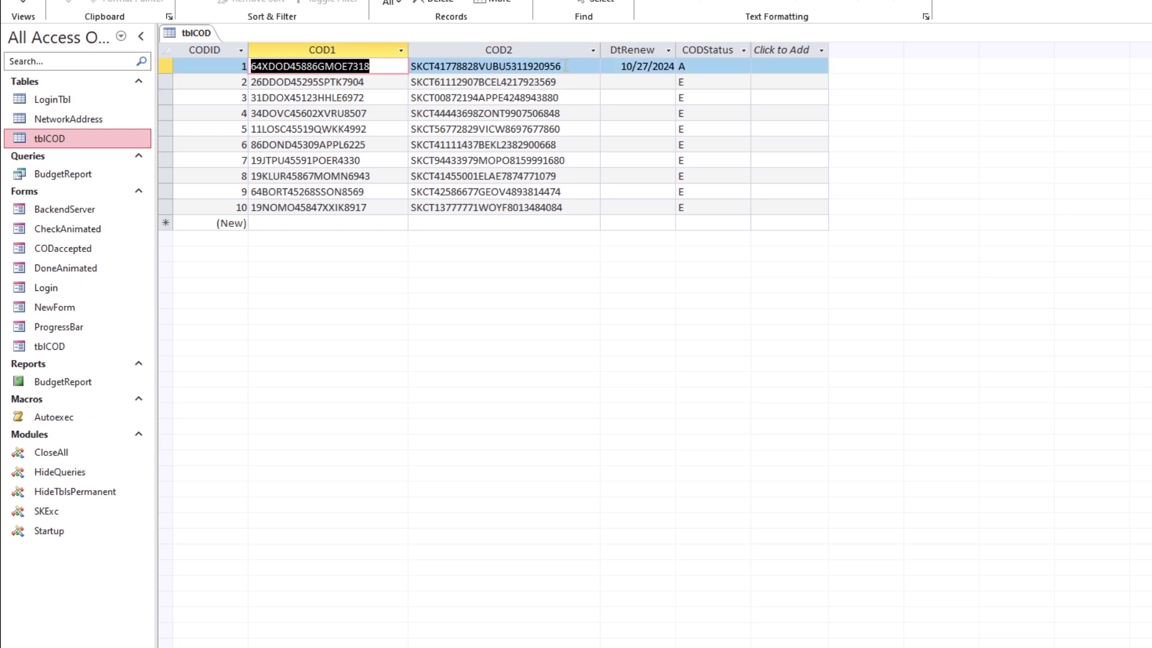
pyautogui.click(371, 66)
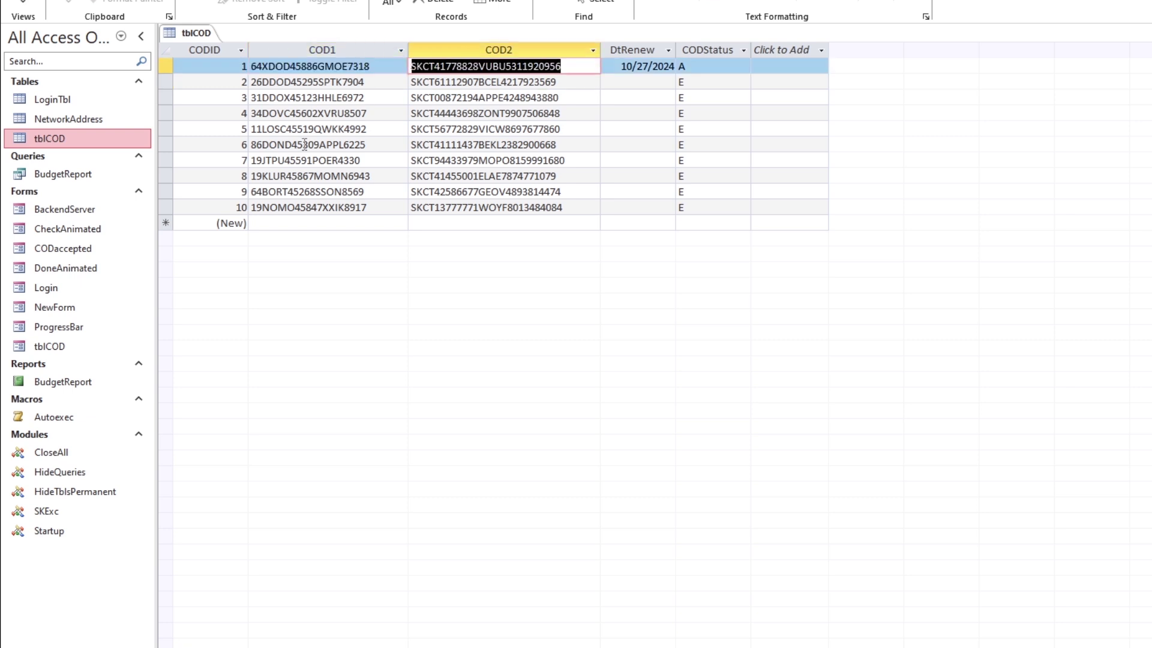
# Open the tblCOD activation form, reveal its activation code, then close the form
pyautogui.doubleClick(76, 347)
pyautogui.click(570, 201)
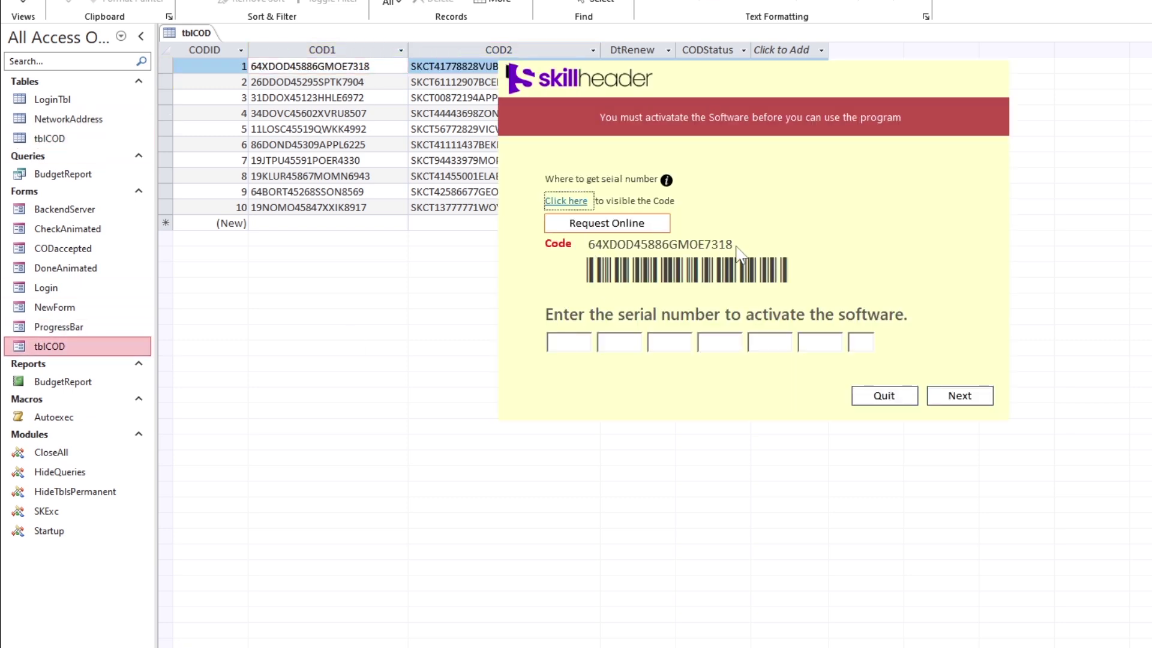
pyautogui.moveTo(380, 66); pyautogui.dragTo(264, 68)
pyautogui.click(417, 73)
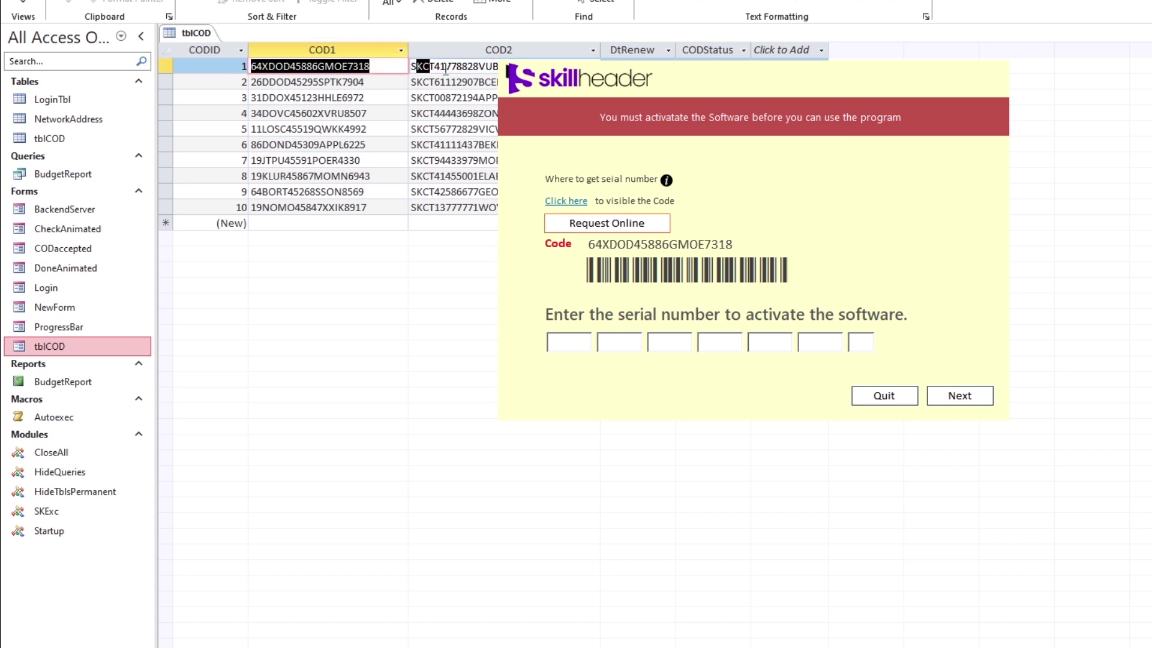
pyautogui.click(568, 339)
pyautogui.click(640, 341)
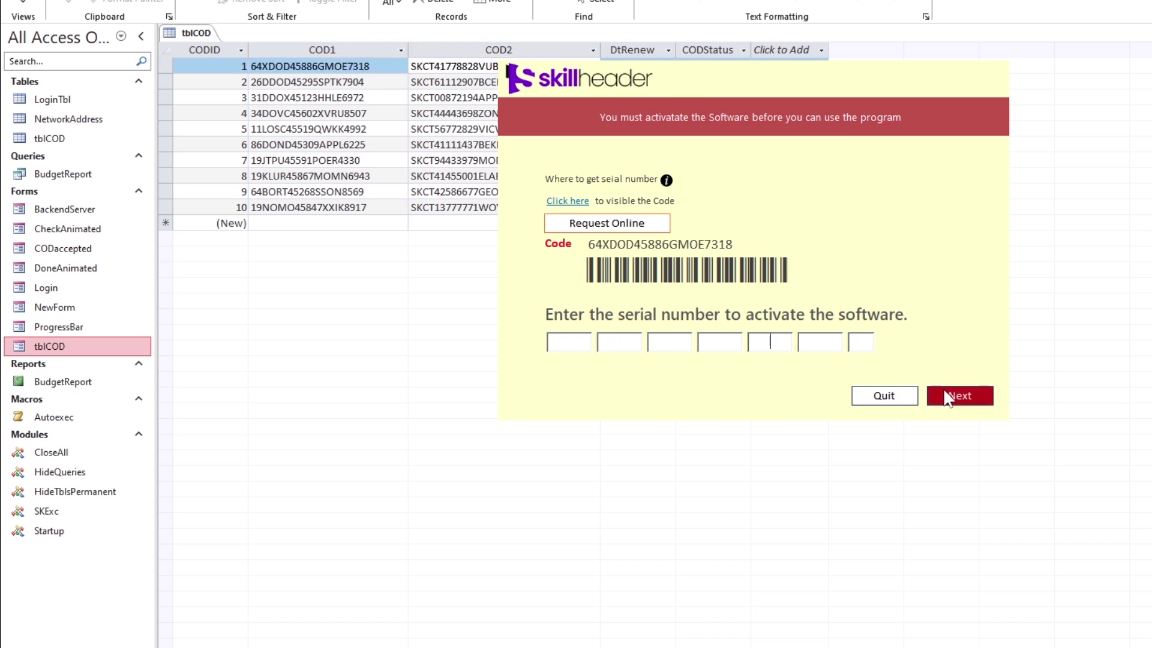
pyautogui.rightClick(862, 233)
pyautogui.click(896, 369)
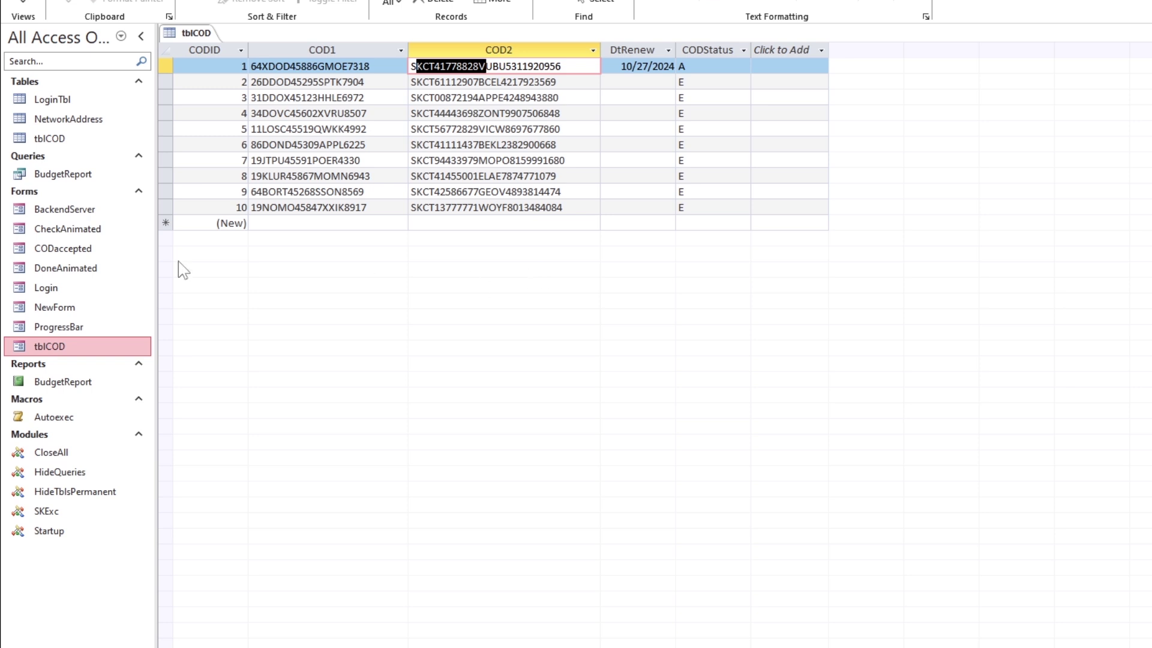
# Run the CheckAnimated and DoneAnimated forms to preview their animations
pyautogui.click(82, 230)
pyautogui.doubleClick(68, 234)
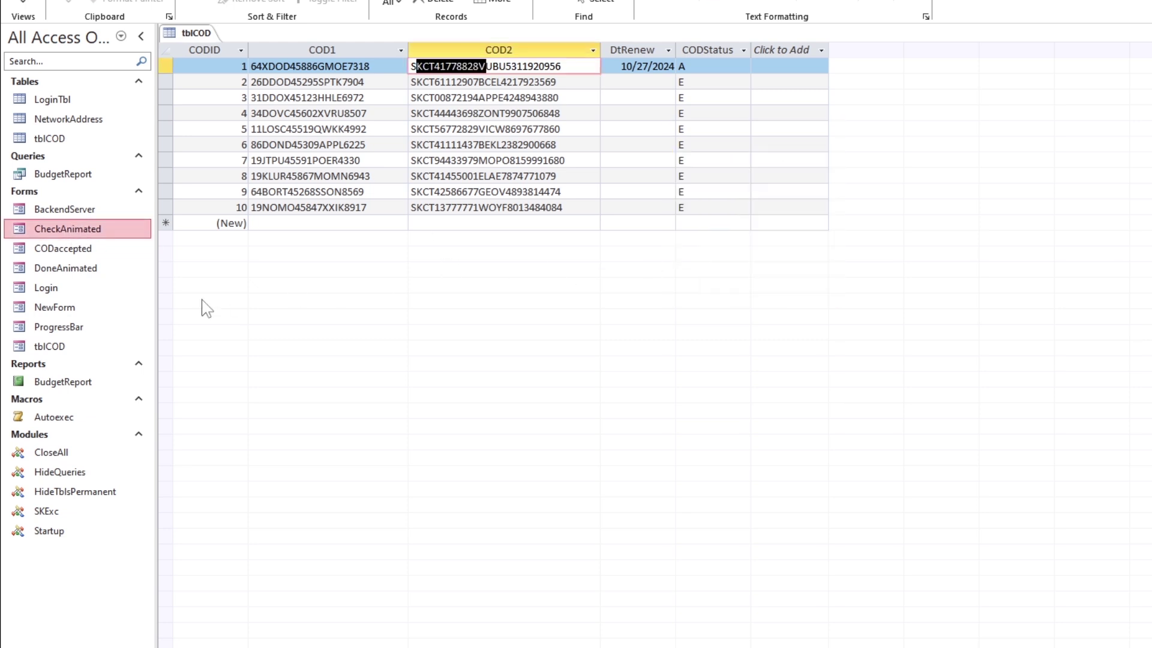
pyautogui.click(86, 307)
pyautogui.doubleClick(78, 268)
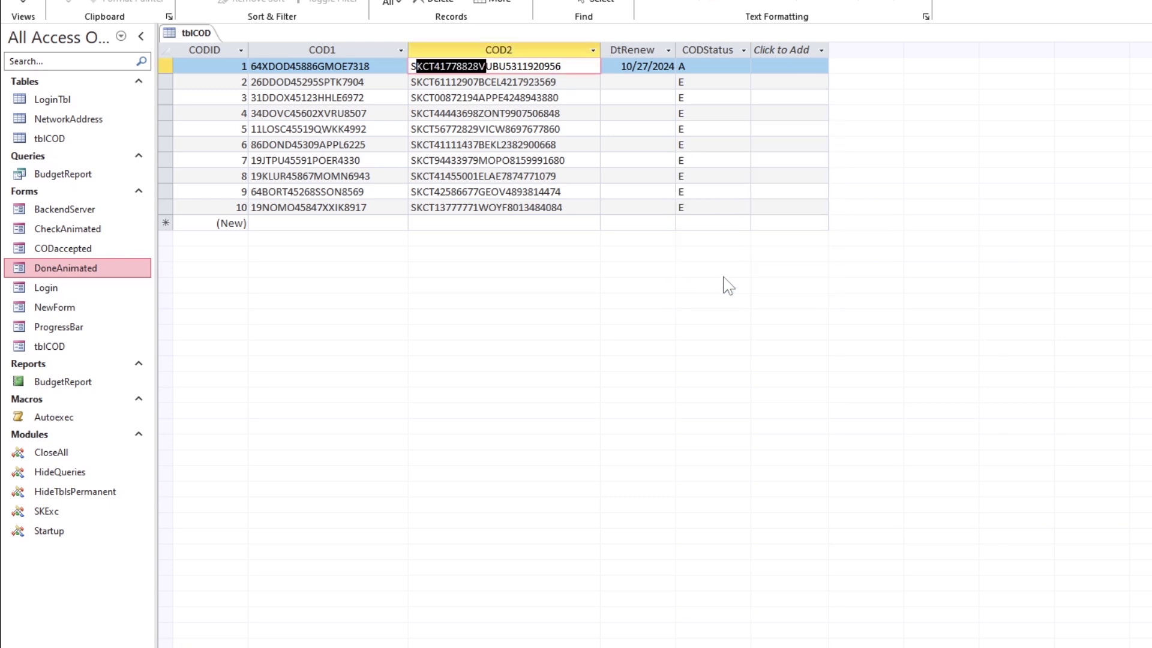
pyautogui.click(75, 229)
pyautogui.rightClick(76, 229)
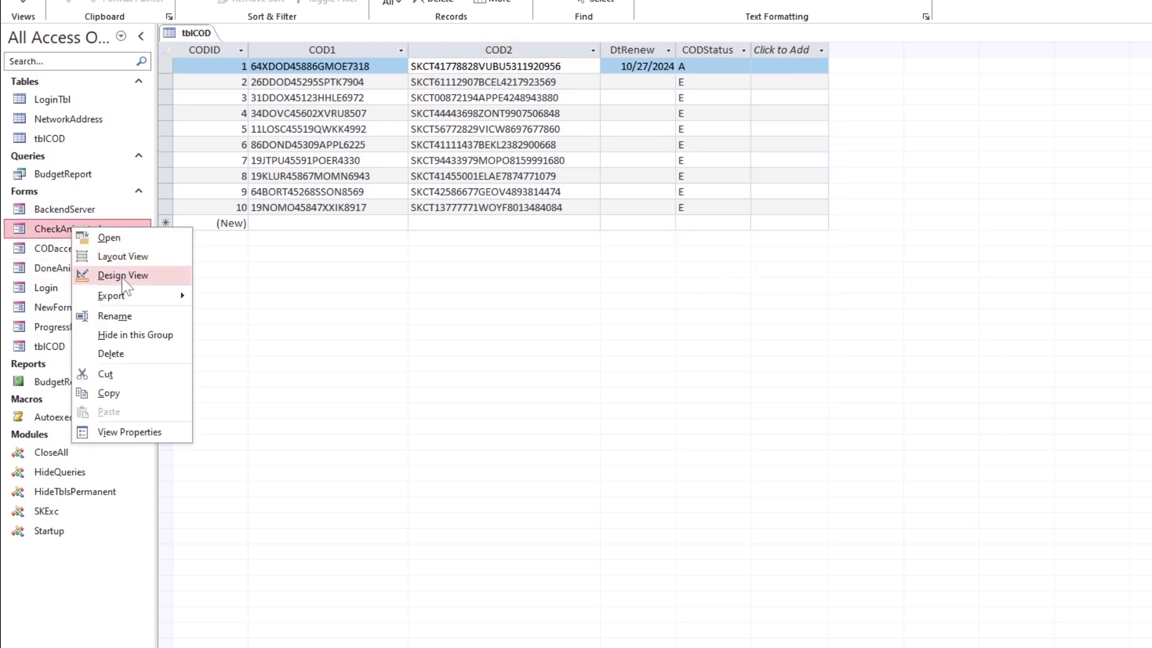
pyautogui.click(161, 275)
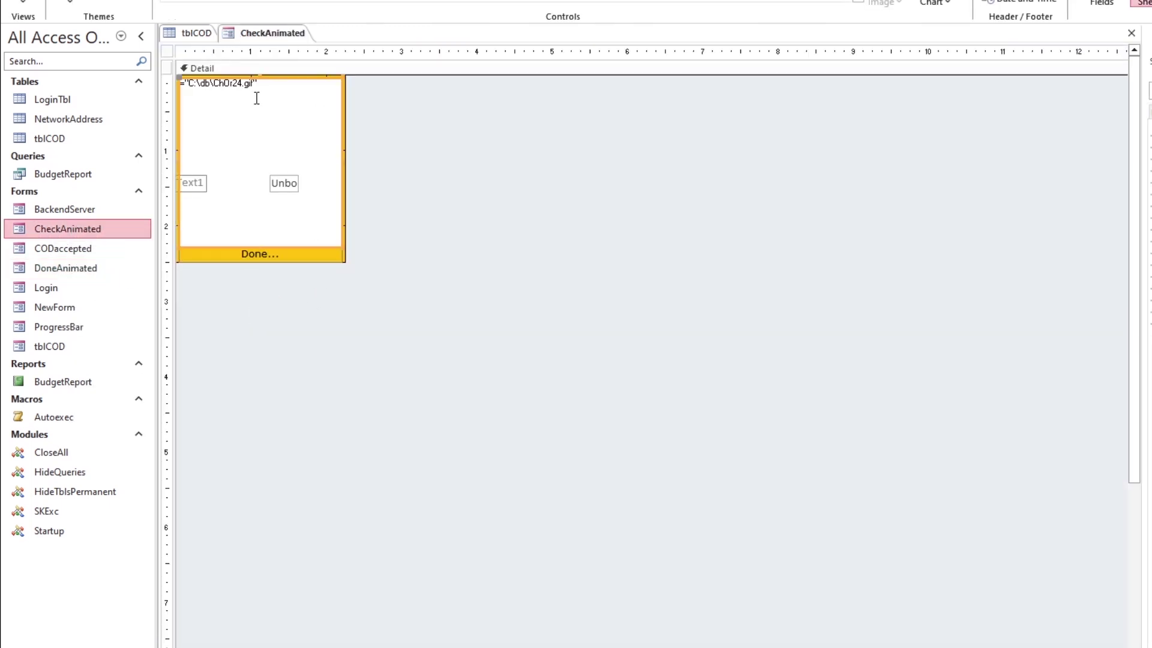
pyautogui.click(262, 84)
pyautogui.click(262, 84)
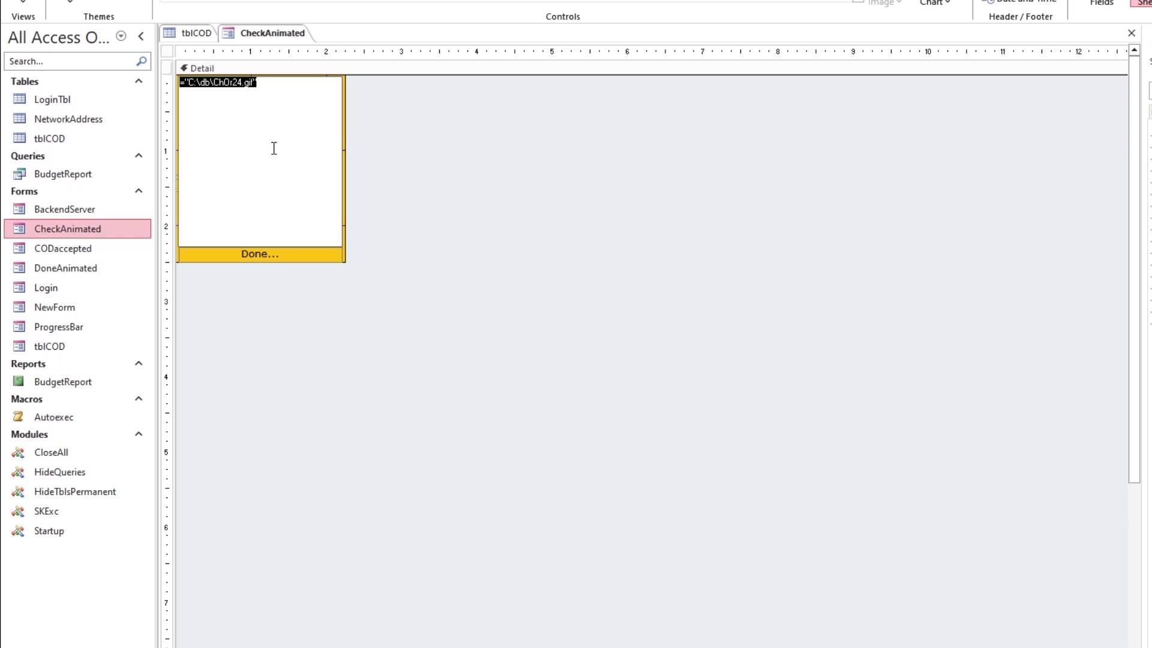
pyautogui.click(376, 183)
pyautogui.press('F4')
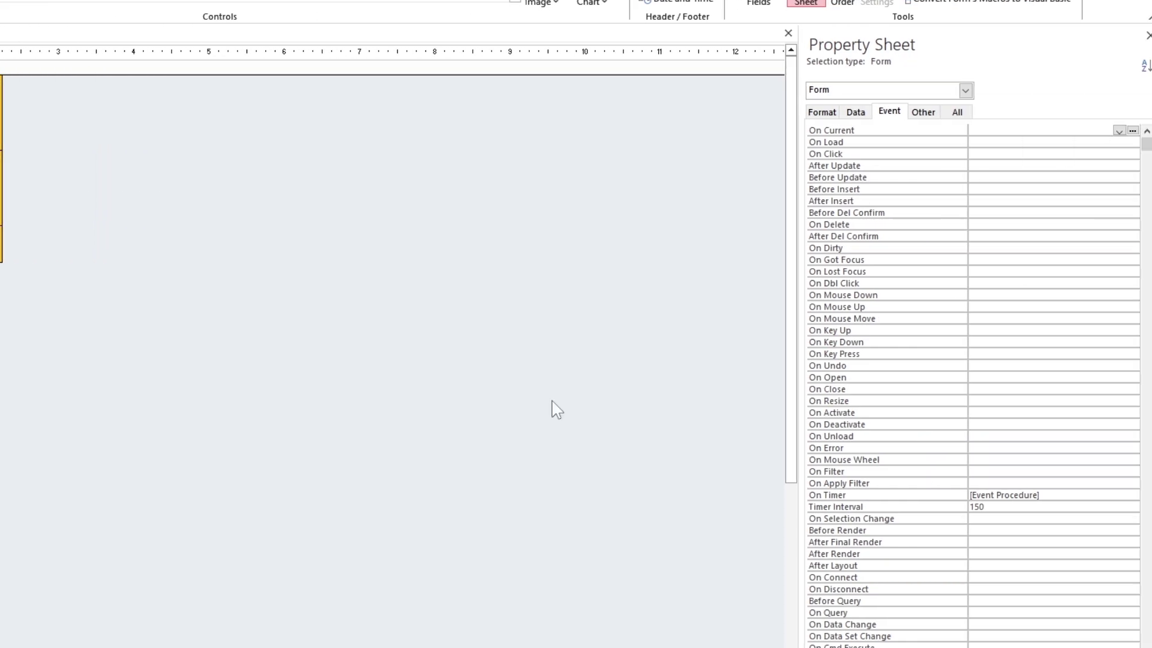
pyautogui.click(1118, 496)
pyautogui.click(1142, 495)
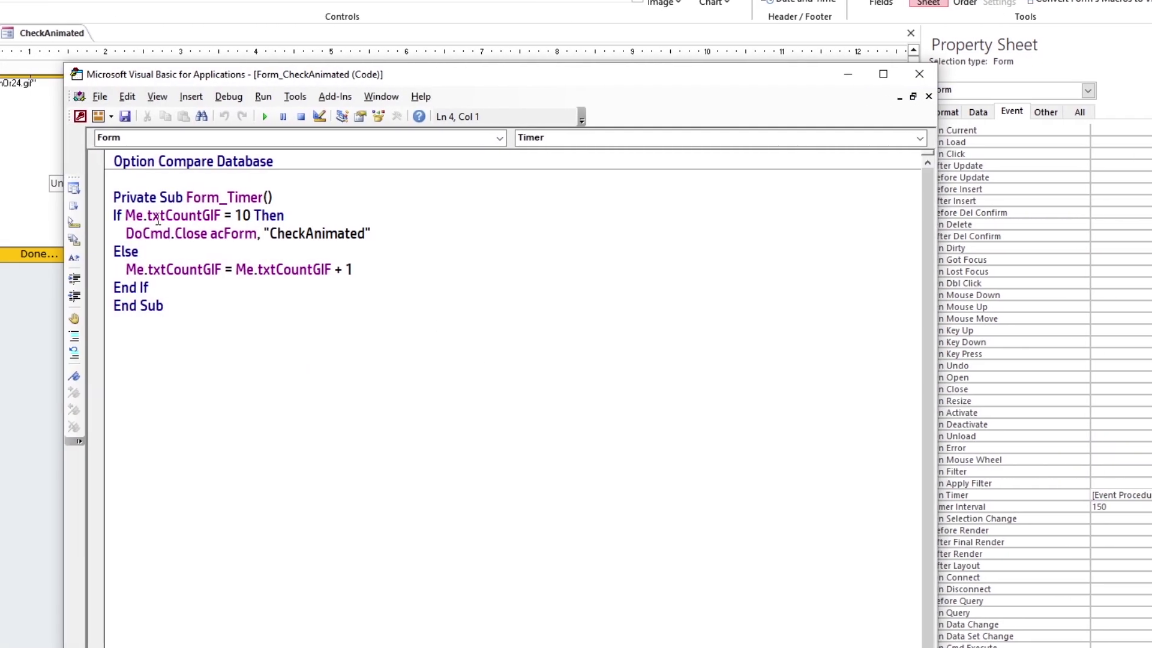
pyautogui.moveTo(148, 215); pyautogui.dragTo(370, 285)
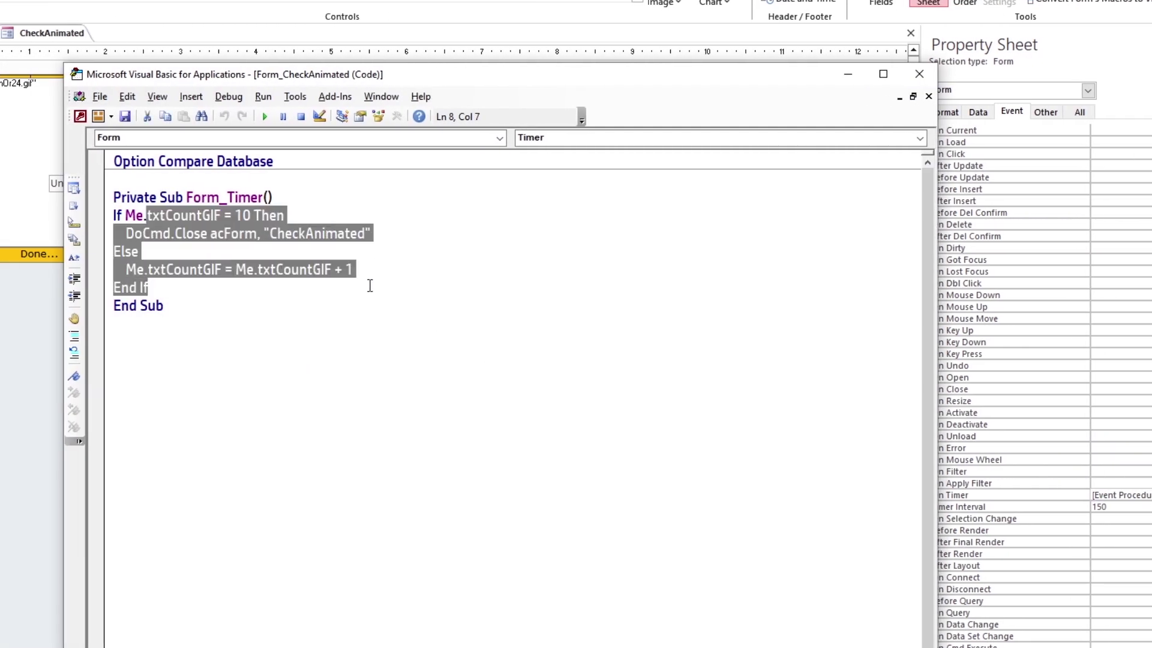
pyautogui.click(475, 309)
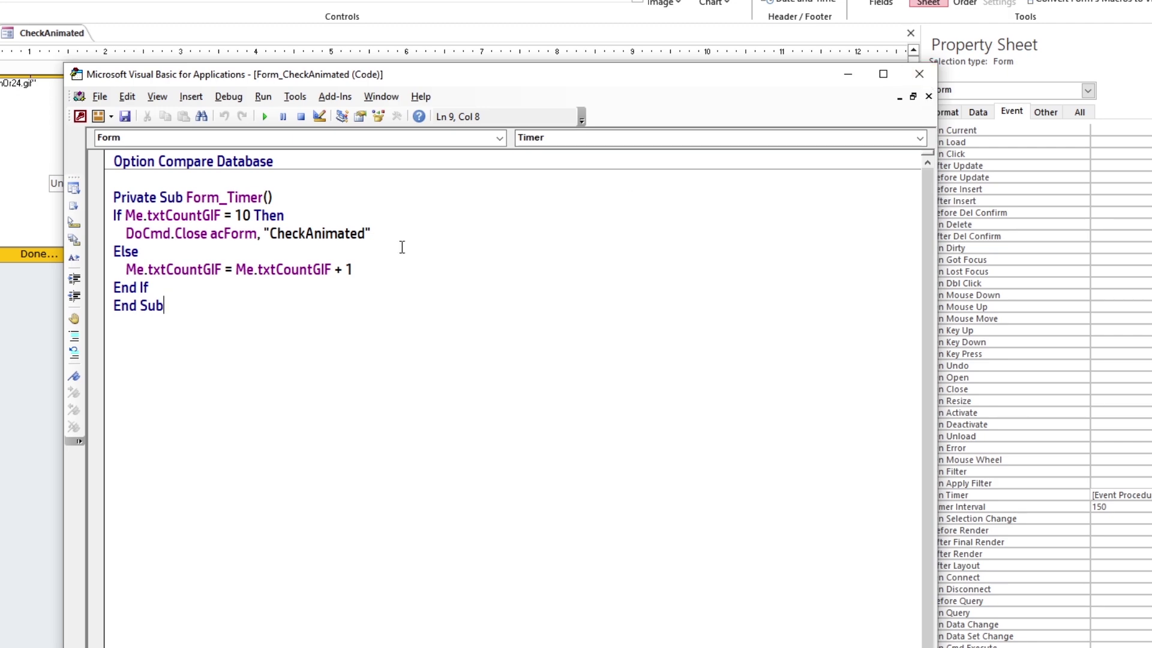
pyautogui.click(918, 73)
pyautogui.rightClick(42, 37)
pyautogui.click(102, 69)
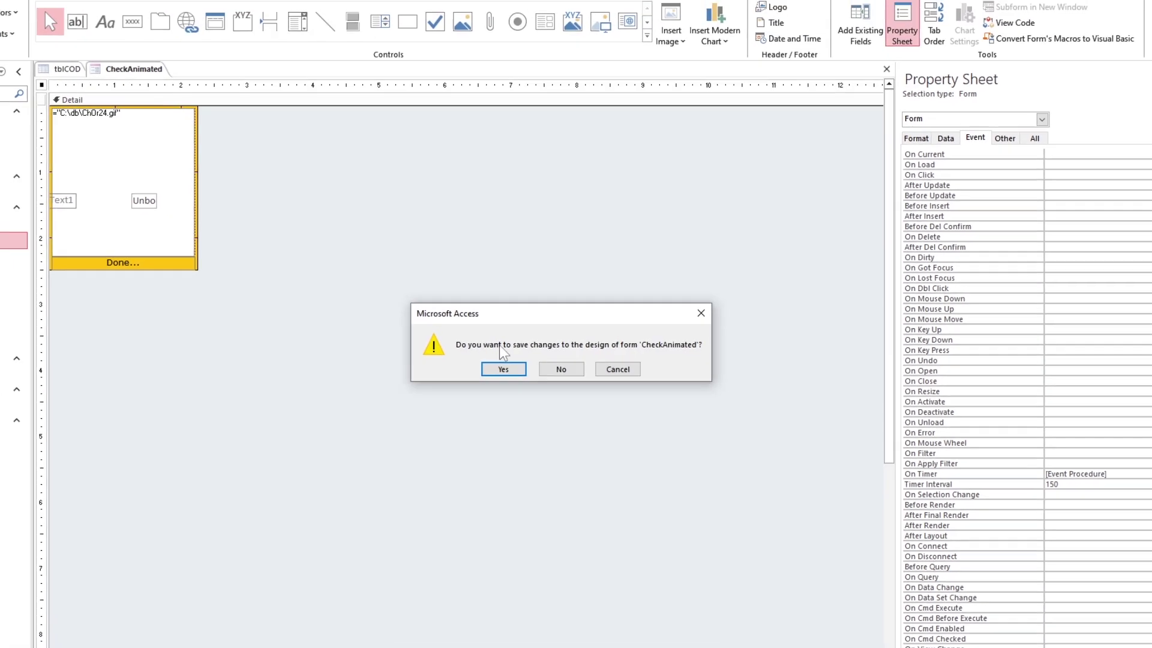
pyautogui.click(475, 375)
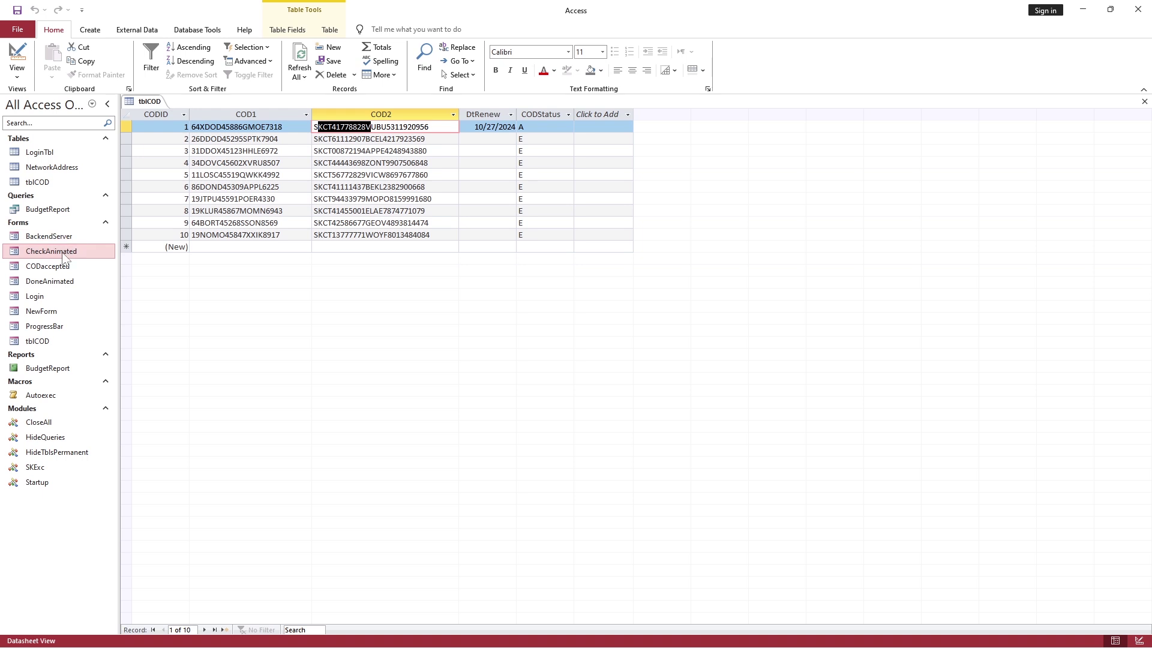
# Rerun the CheckAnimated and DoneAnimated forms, then close the tblCOD table
pyautogui.doubleClick(65, 257)
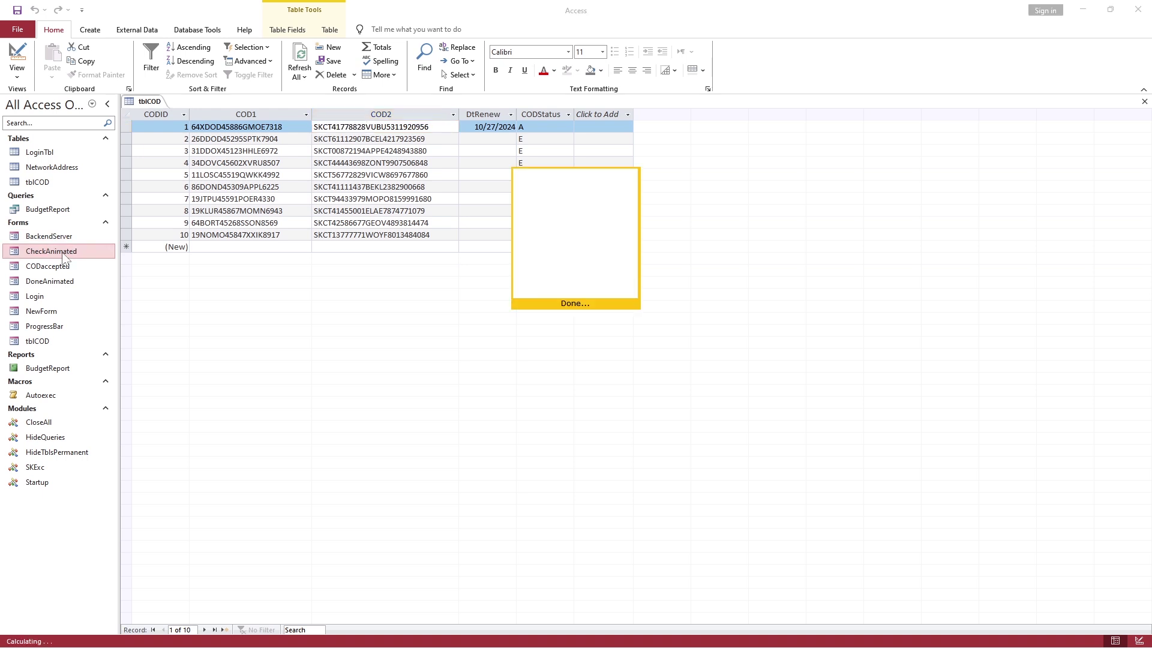
pyautogui.click(547, 303)
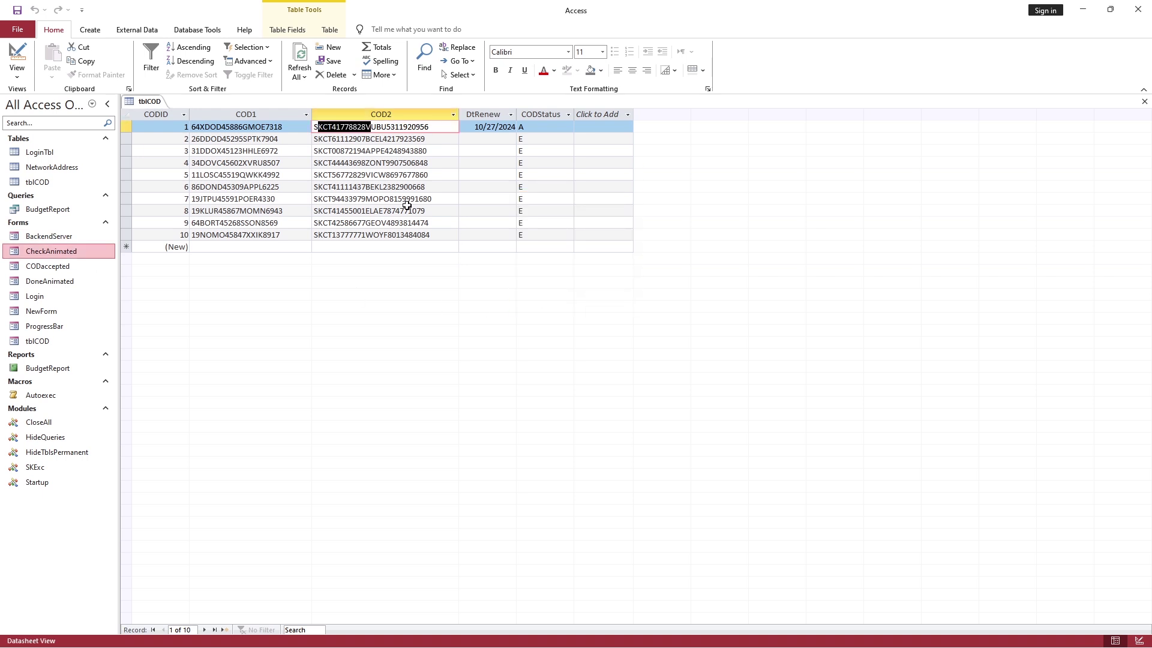
pyautogui.doubleClick(60, 281)
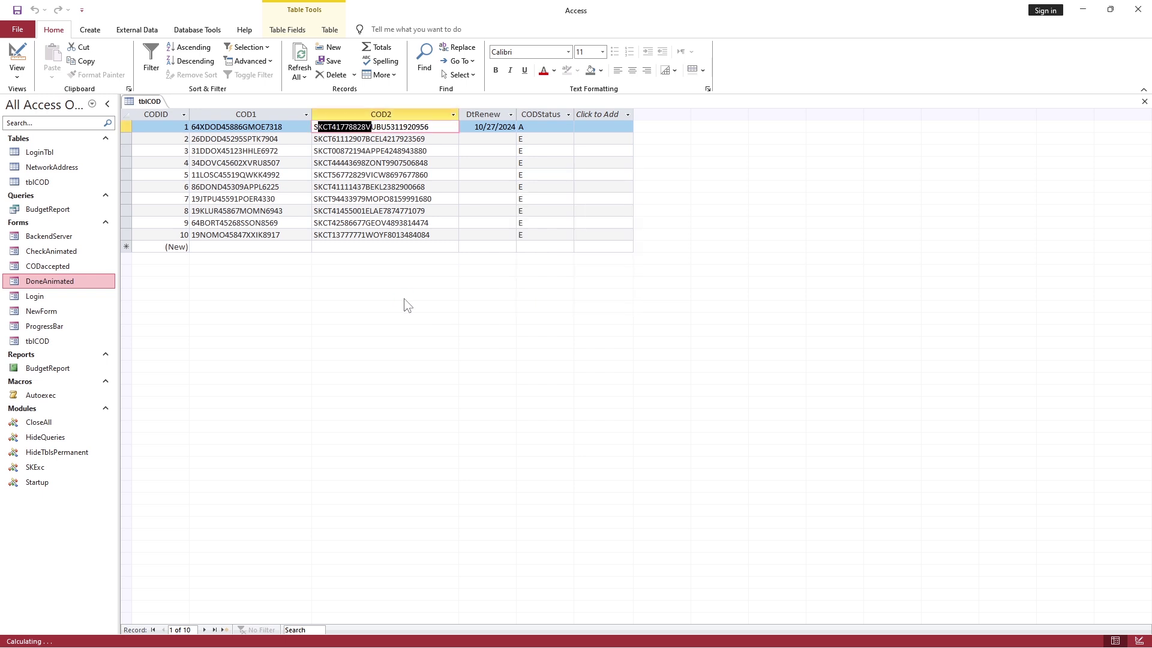
pyautogui.rightClick(157, 106)
pyautogui.click(175, 124)
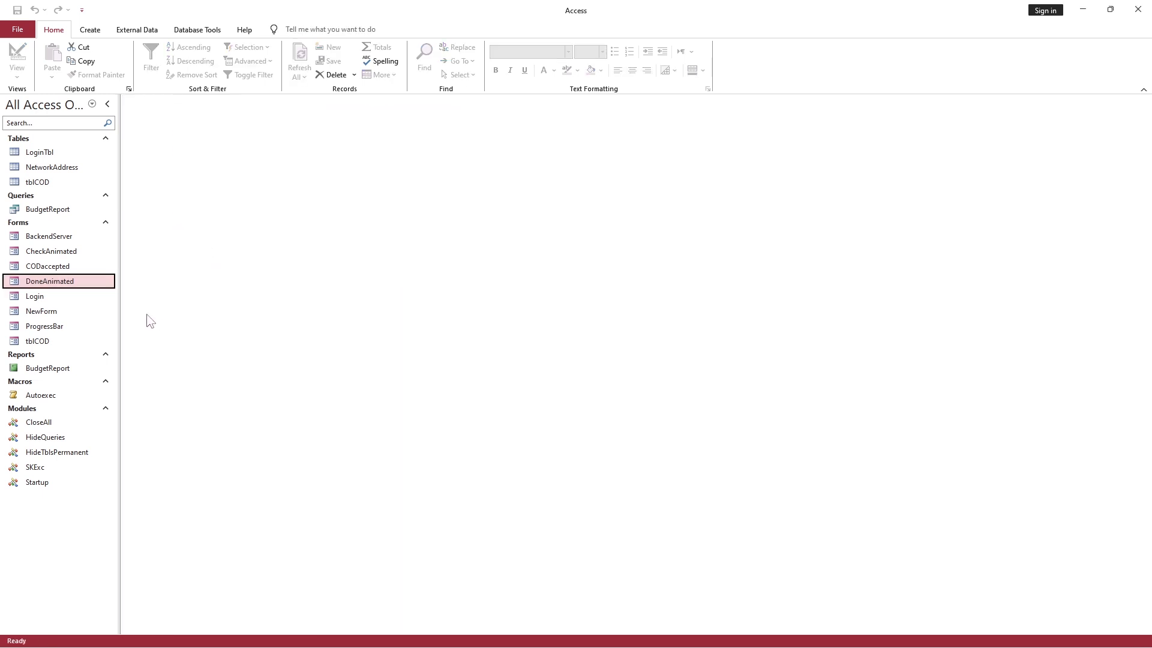
# Run the ProgressBar splash form to completion, then close it
pyautogui.click(66, 327)
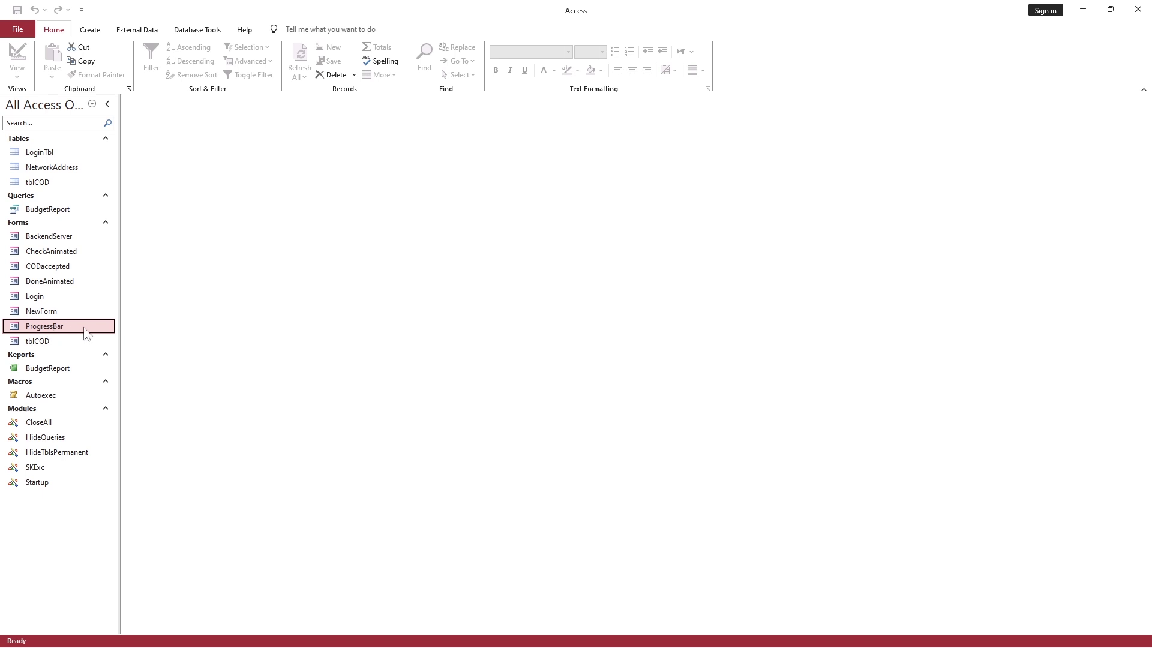
pyautogui.doubleClick(85, 328)
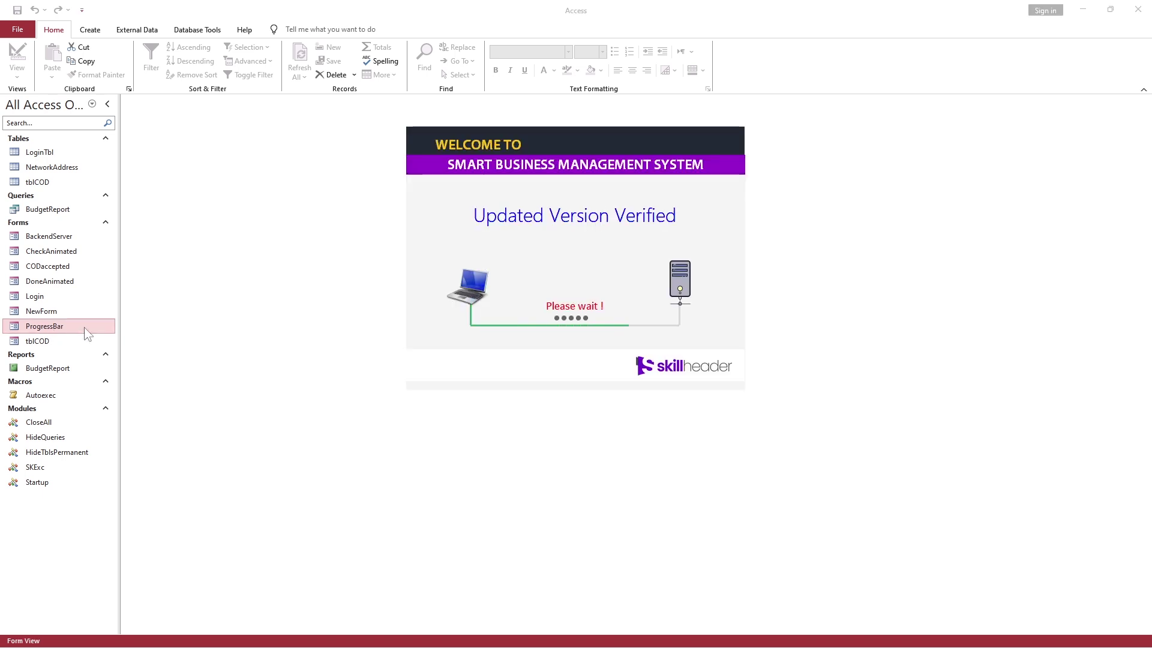
pyautogui.rightClick(512, 228)
pyautogui.click(540, 363)
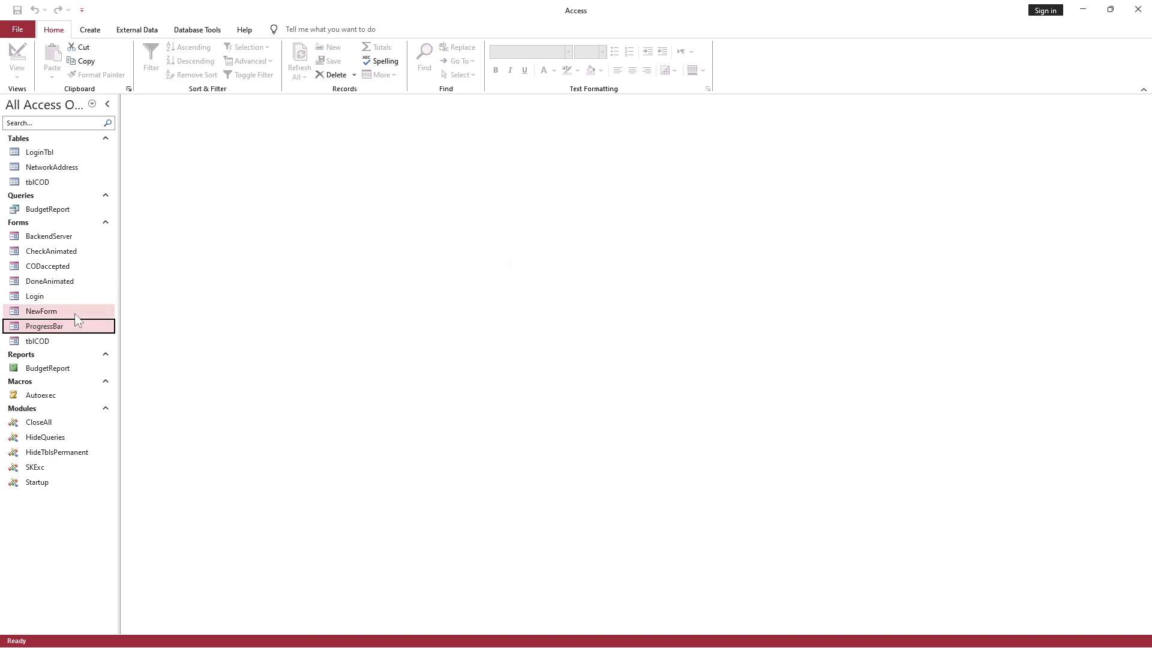
# In Design View, set the ProgressBar form's Timer Interval to 500 and save the form
pyautogui.rightClick(50, 328)
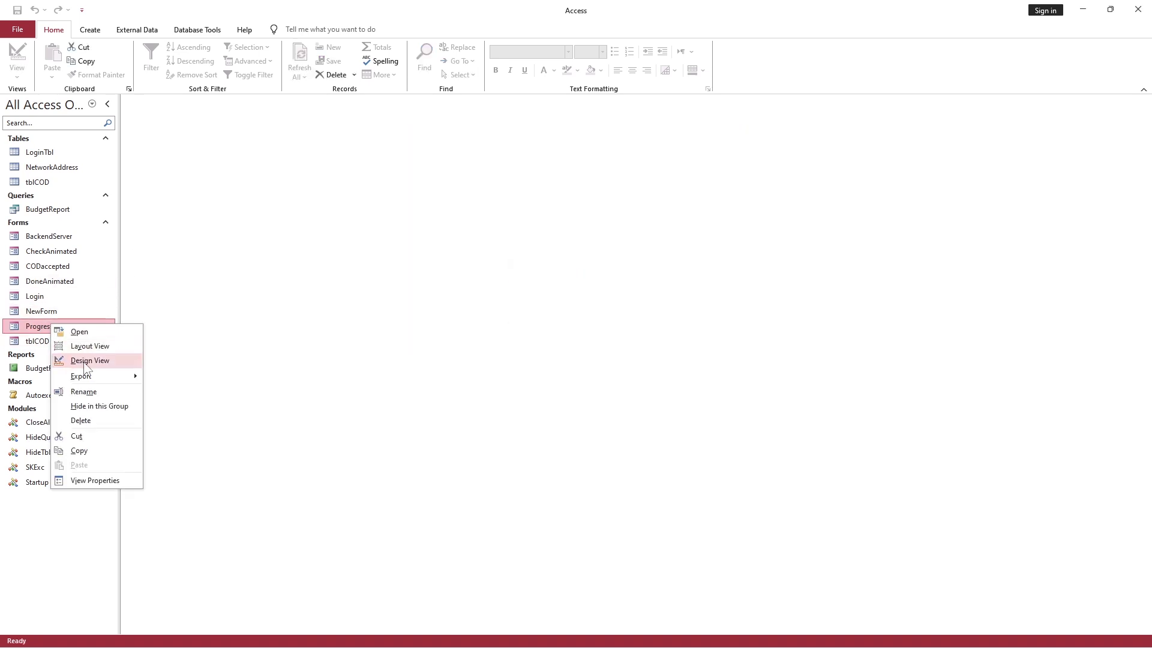
pyautogui.click(90, 360)
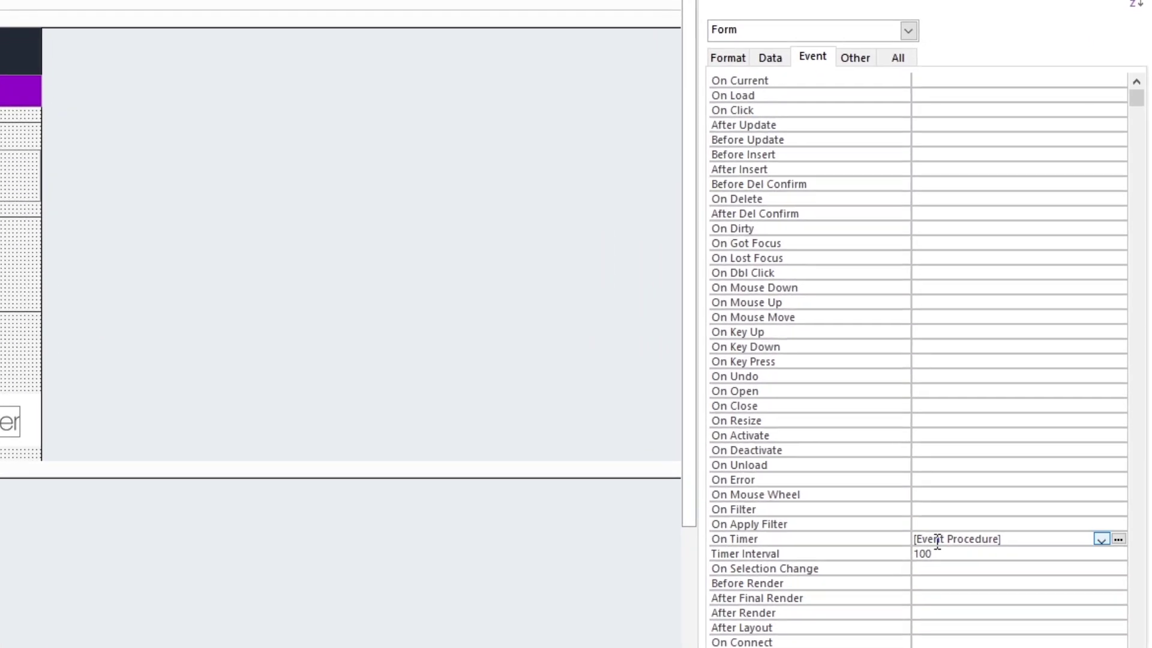
pyautogui.press('Return')
pyautogui.click(873, 551)
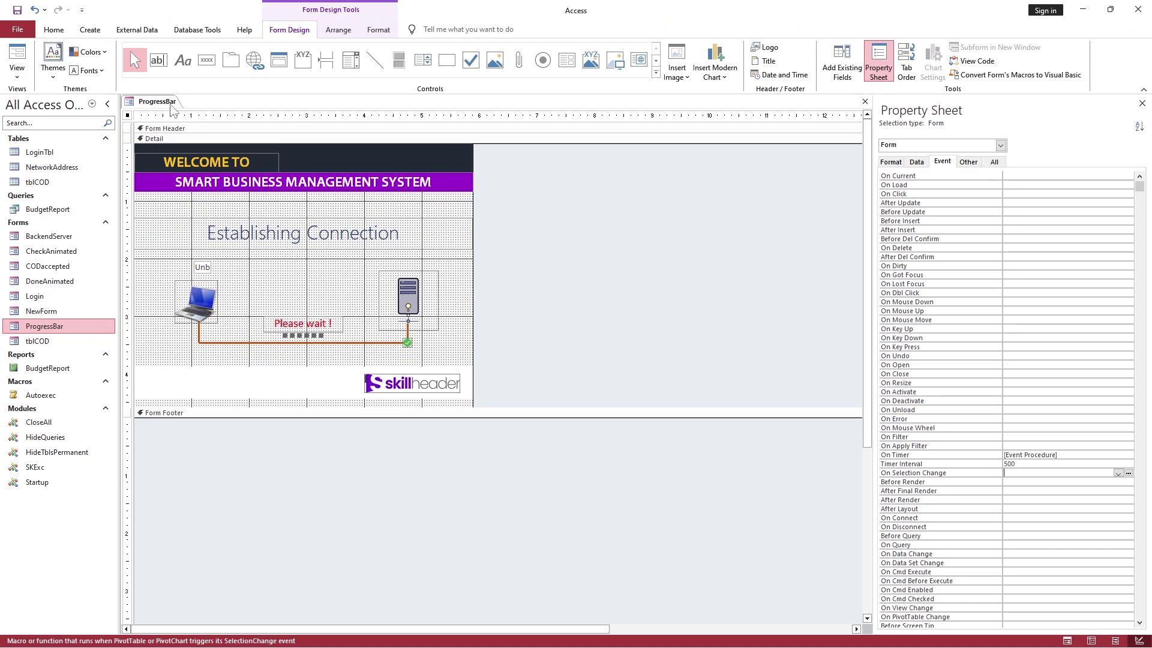
pyautogui.rightClick(170, 103)
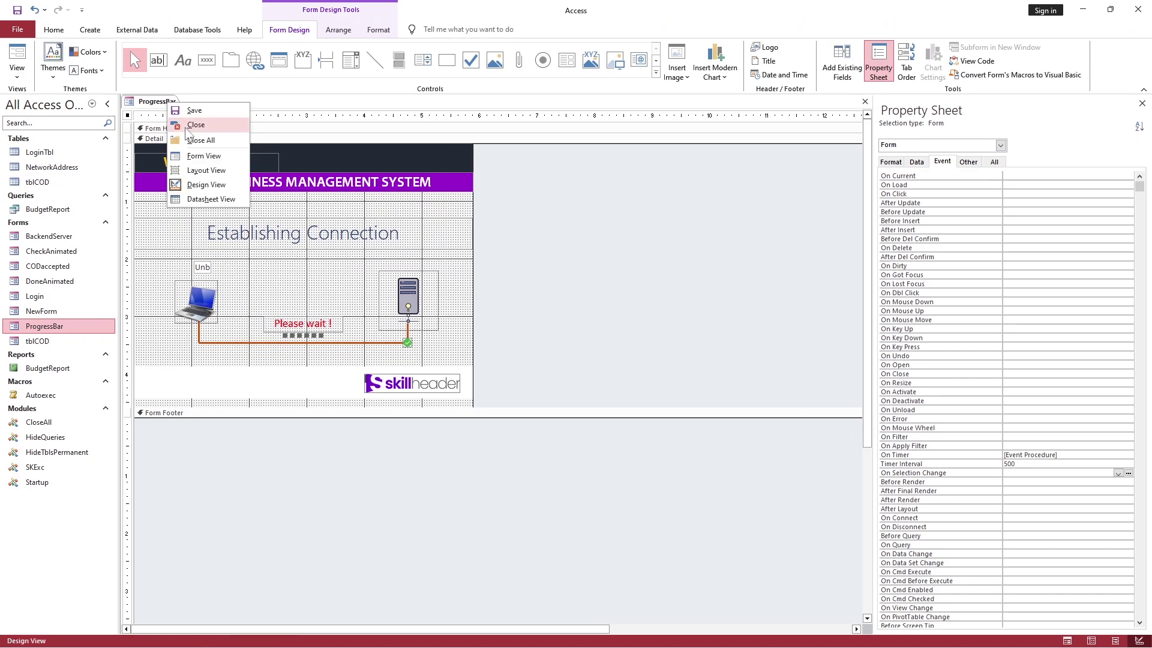
pyautogui.click(191, 126)
pyautogui.click(527, 363)
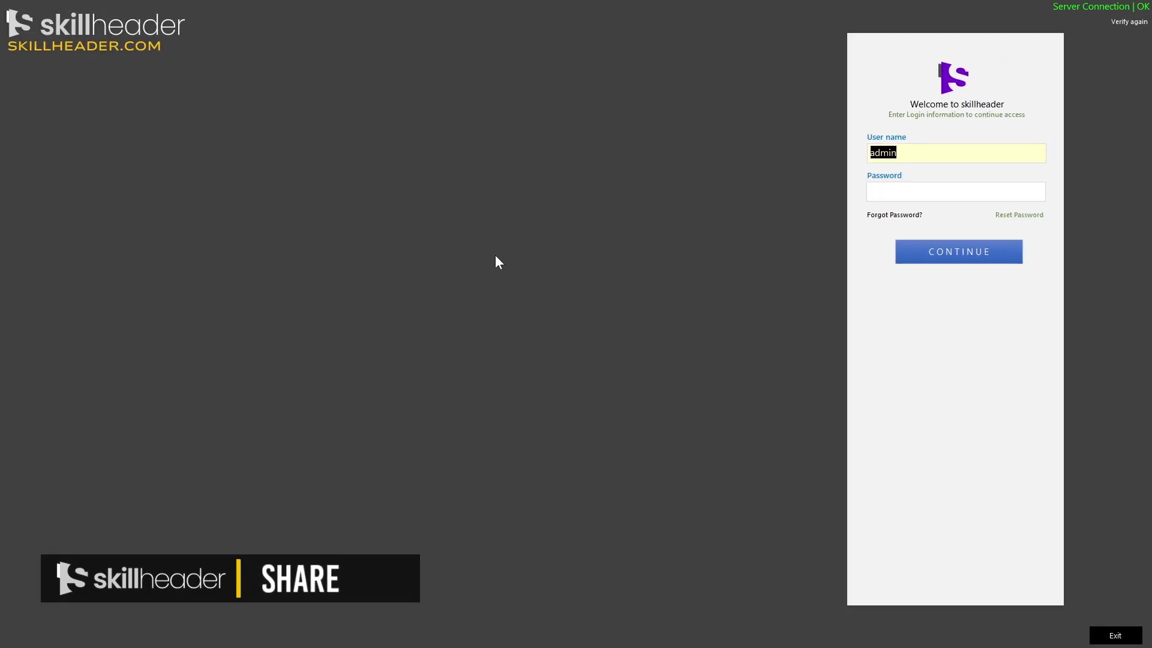
# Close the skillheader login form, then close Excel's Book1 workbook without saving
pyautogui.rightClick(502, 246)
pyautogui.click(523, 378)
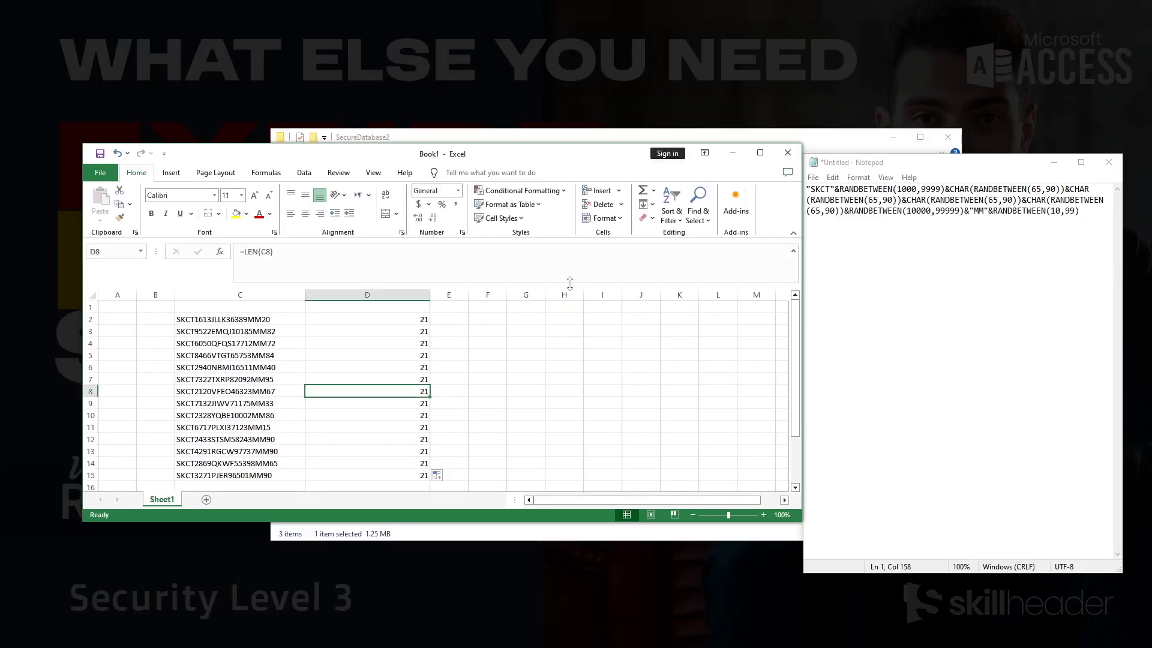
pyautogui.click(603, 319)
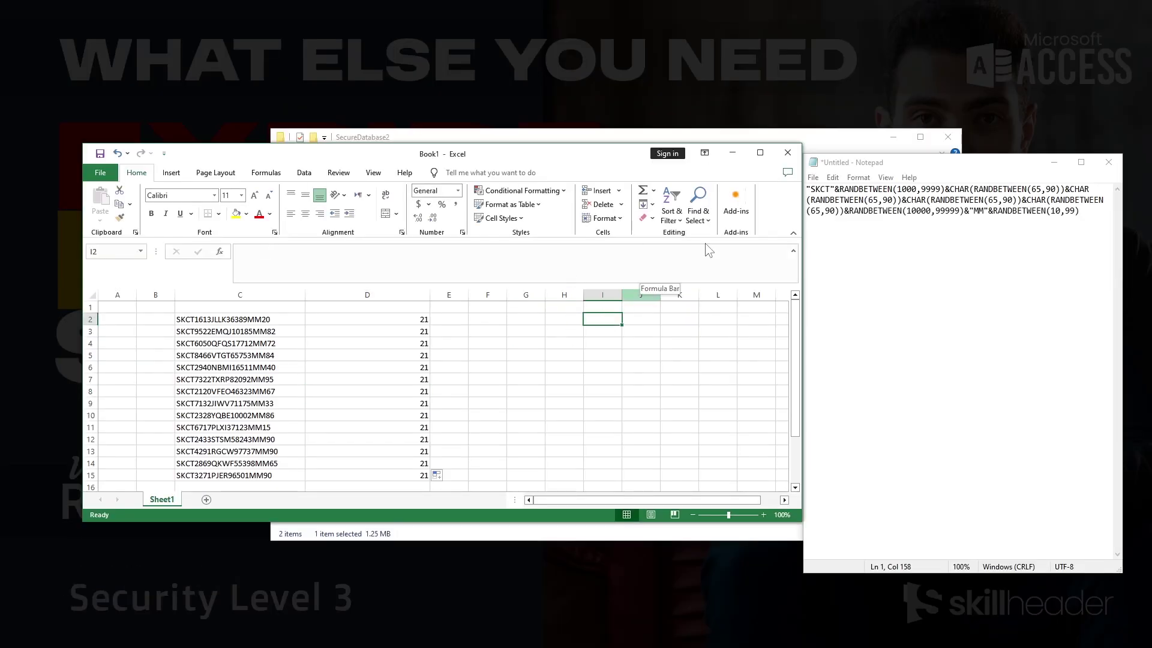
pyautogui.click(787, 153)
pyautogui.click(626, 354)
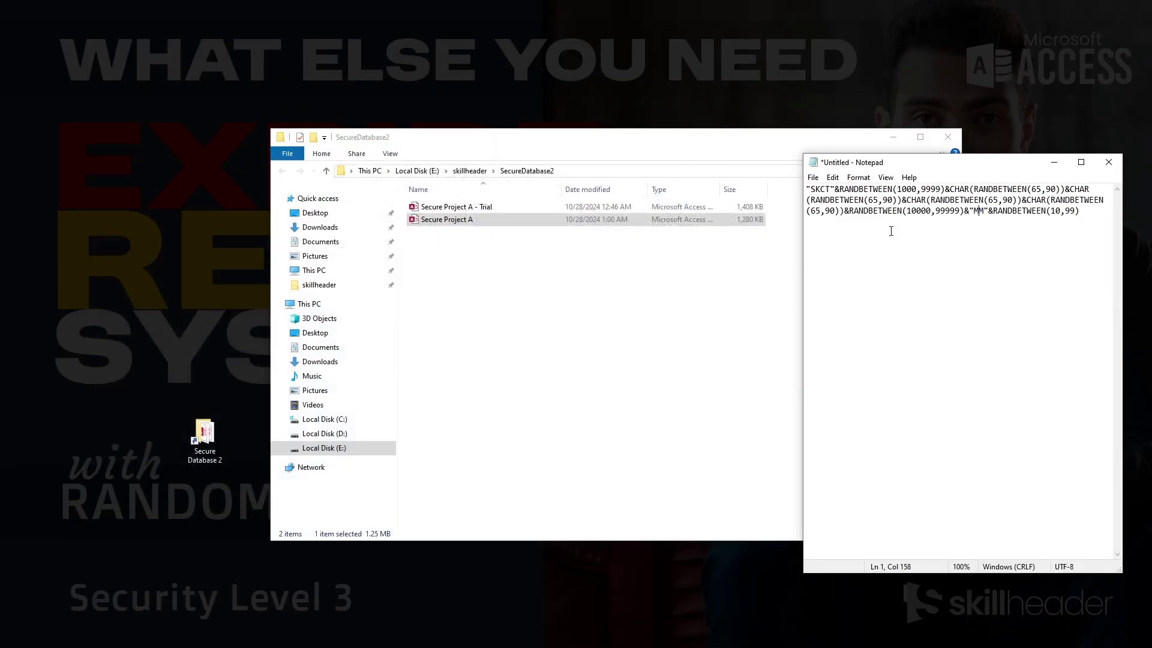